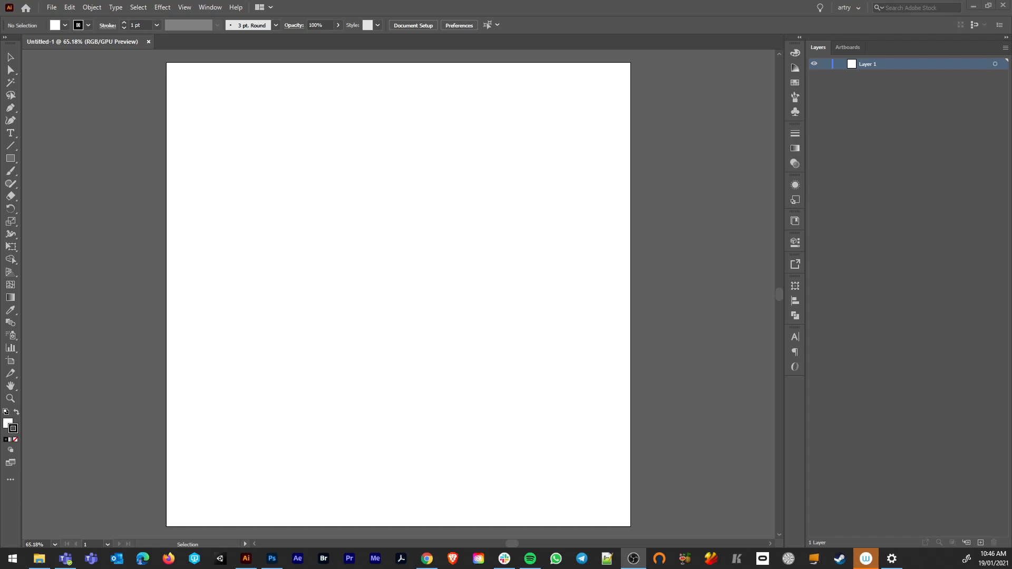
Step: Check the reference cover artwork in the Chrome browser and return to Illustrator
{"action": "key", "text": "alt+Tab"}
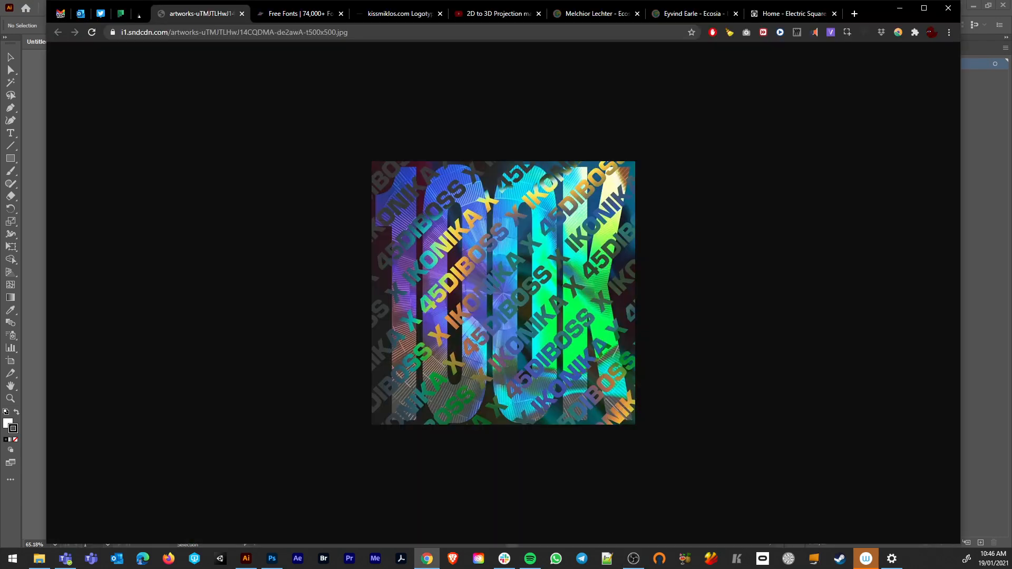
{"action": "key", "text": "alt+Tab"}
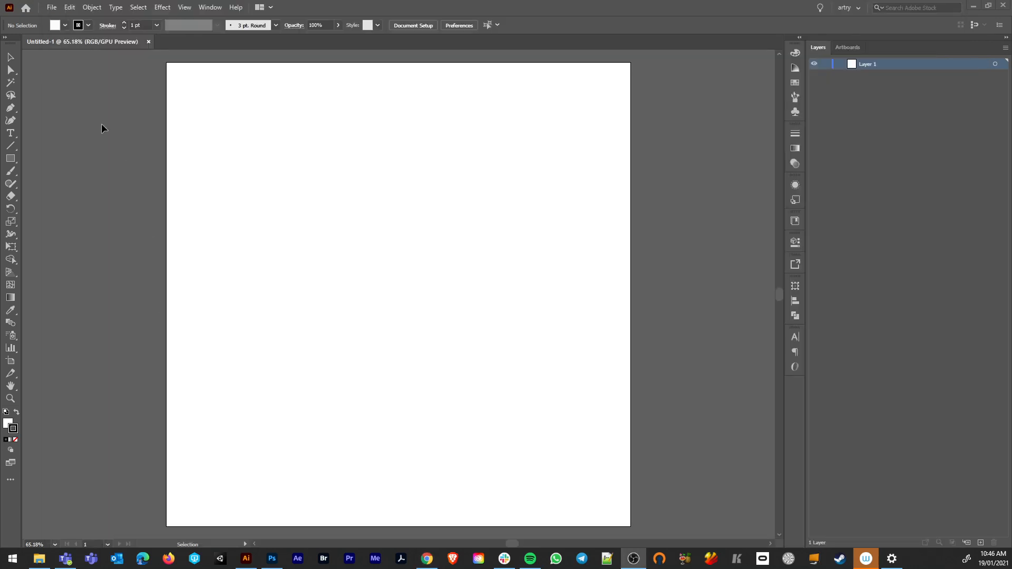
Step: Draw a polar grid across the artboard with the Polar Grid tool, without any concentric dividers
{"action": "left_click", "coordinate": [10, 146]}
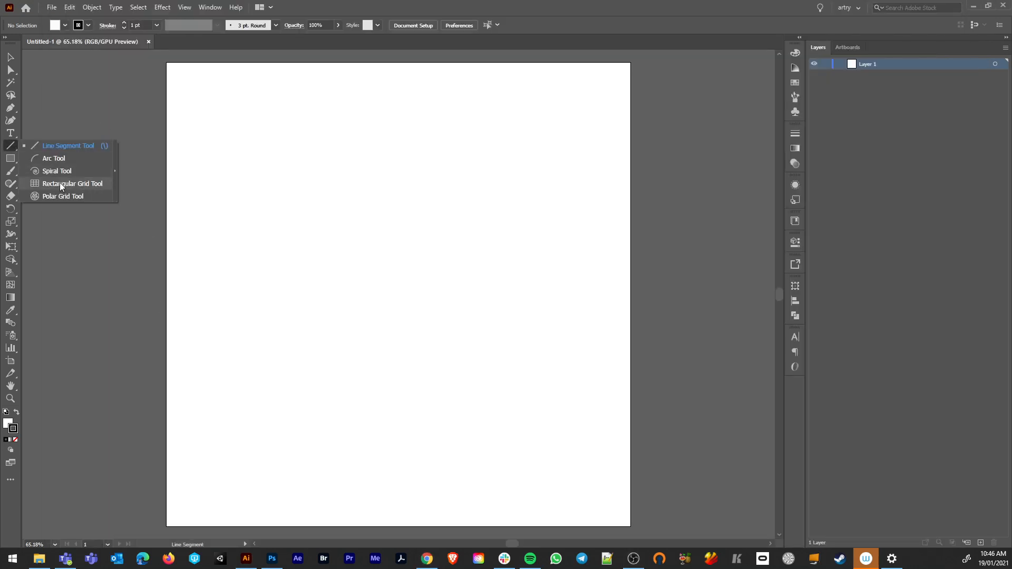
{"action": "left_click", "coordinate": [59, 196]}
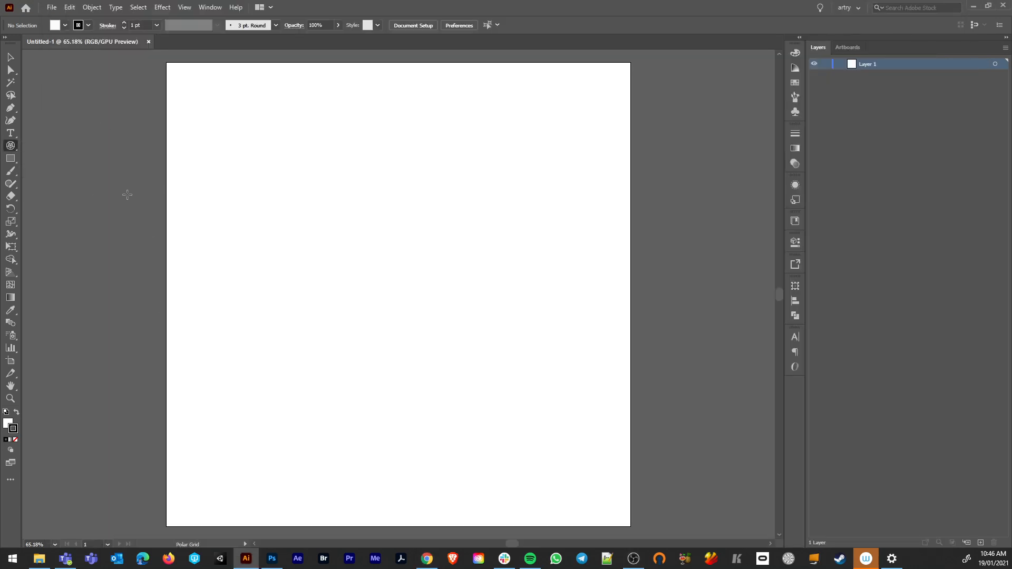
{"action": "left_click", "coordinate": [12, 148]}
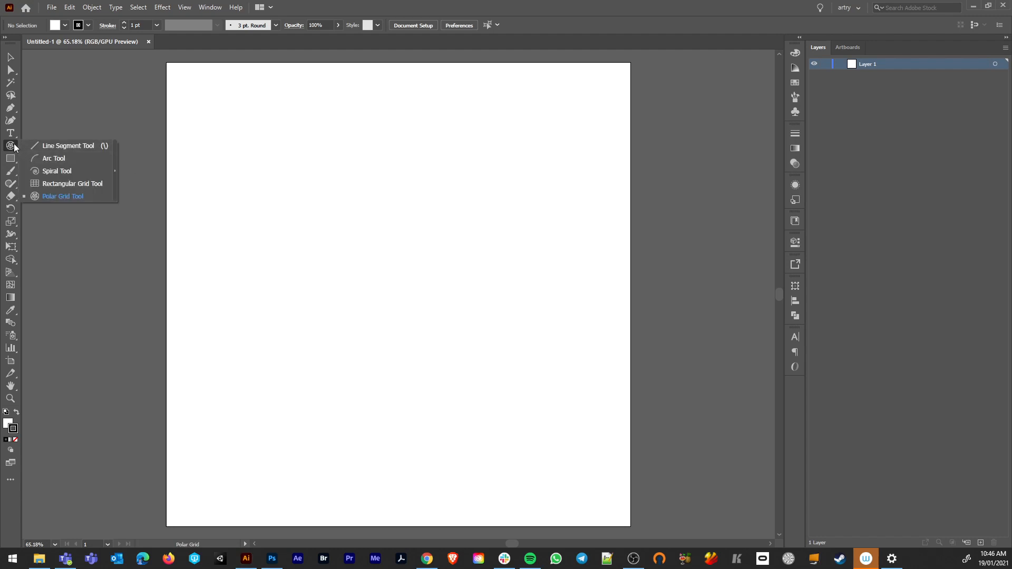
{"action": "left_click_drag", "start_coordinate": [318, 195], "coordinate": [481, 341]}
{"action": "key", "text": "ctrl+z"}
{"action": "left_click_drag", "start_coordinate": [212, 101], "coordinate": [597, 471]}
{"action": "key", "text": "Down"}
{"action": "key", "text": "Down"}
{"action": "key", "text": "Down"}
{"action": "key", "text": "Down"}
{"action": "key", "text": "Down"}
{"action": "key", "text": "Up"}
{"action": "key", "text": "Up"}
{"action": "key", "text": "Up"}
{"action": "key", "text": "Up"}
{"action": "key", "text": "Up"}
{"action": "key", "text": "Up"}
{"action": "key", "text": "Up"}
{"action": "key", "text": "Up"}
{"action": "key", "text": "Up"}
{"action": "key", "text": "Up"}
{"action": "key", "text": "Up"}
{"action": "key", "text": "Up"}
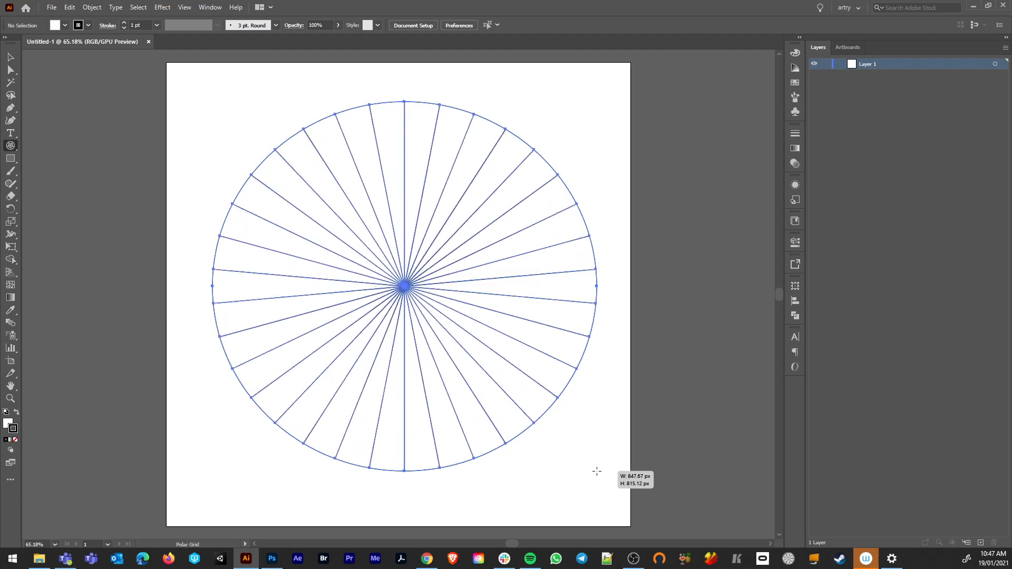
Step: Add radial dividers until the spokes are densely packed and enlarge the grid to a circle about 922 px across
{"action": "key", "text": "Right"}
{"action": "key", "text": "Right"}
{"action": "key", "text": "Right"}
{"action": "key", "text": "Right"}
{"action": "key", "text": "Right"}
{"action": "key", "text": "Right"}
{"action": "key", "text": "Right"}
{"action": "key", "text": "Right"}
{"action": "key", "text": "Right"}
{"action": "key", "text": "Right"}
{"action": "key", "text": "Right"}
{"action": "key", "text": "Right"}
{"action": "key", "text": "Right"}
{"action": "key", "text": "Right"}
{"action": "key", "text": "Right"}
{"action": "key", "text": "Right"}
{"action": "key", "text": "Right"}
{"action": "key", "text": "Right"}
{"action": "key", "text": "Right"}
{"action": "key", "text": "Right"}
{"action": "left_click_drag", "start_coordinate": [597, 471], "coordinate": [631, 513]}
{"action": "key", "text": "Right"}
{"action": "key", "text": "Right"}
{"action": "key", "text": "Right"}
{"action": "key", "text": "Right"}
{"action": "key", "text": "Right"}
{"action": "key", "text": "Right"}
{"action": "key", "text": "Right"}
{"action": "key", "text": "Right"}
{"action": "key", "text": "Right"}
{"action": "key", "text": "Right"}
{"action": "key", "text": "Right"}
{"action": "key", "text": "Right"}
{"action": "key", "text": "Right"}
{"action": "key", "text": "Right"}
{"action": "key", "text": "Right"}
{"action": "key", "text": "Right"}
{"action": "key", "text": "Right"}
{"action": "key", "text": "Right"}
{"action": "key", "text": "Right"}
{"action": "key", "text": "Right"}
{"action": "key", "text": "Right"}
{"action": "key", "text": "Right"}
{"action": "key", "text": "Right"}
{"action": "key", "text": "Right"}
{"action": "key", "text": "Right"}
{"action": "key", "text": "Right"}
{"action": "key", "text": "Right"}
{"action": "key", "text": "Right"}
{"action": "key", "text": "Right"}
{"action": "key", "text": "Right"}
{"action": "key", "text": "Right"}
{"action": "key", "text": "Right"}
{"action": "key", "text": "Right"}
{"action": "key", "text": "Right"}
{"action": "key", "text": "Right"}
{"action": "key", "text": "Right"}
{"action": "key", "text": "Right"}
{"action": "key", "text": "Right"}
{"action": "key", "text": "Right"}
{"action": "key", "text": "Right"}
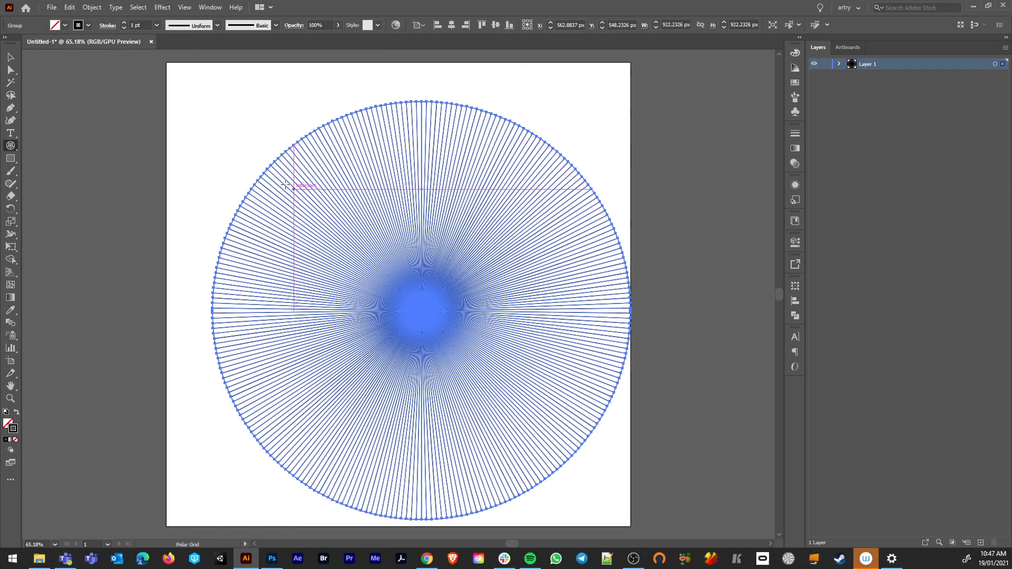
Step: Reposition the polar grid on the artboard and scale it to about 1029 px across so it fills the page
{"action": "key", "text": "a"}
{"action": "left_click_drag", "start_coordinate": [258, 163], "coordinate": [224, 131]}
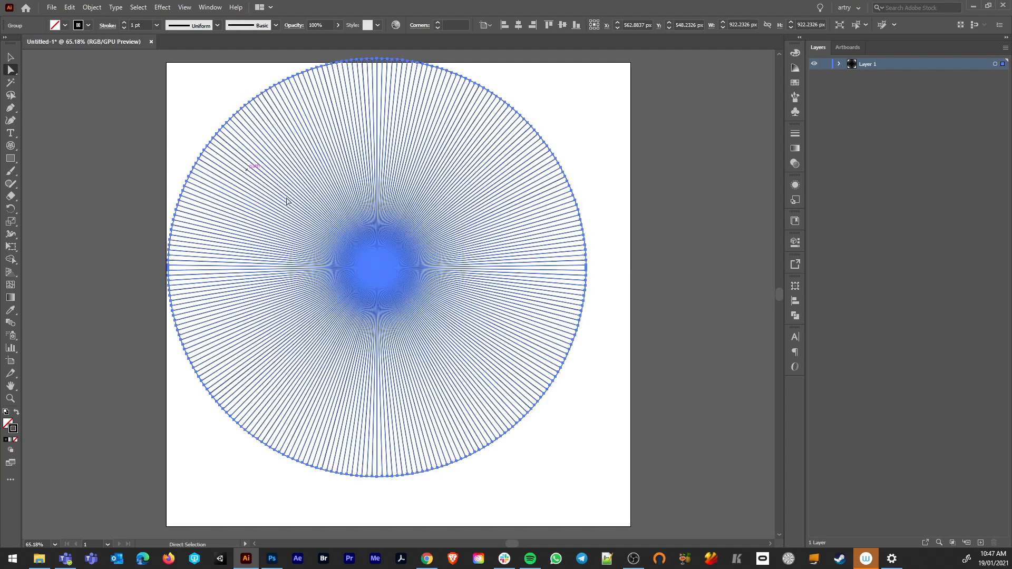
{"action": "key", "text": "s"}
{"action": "left_click_drag", "start_coordinate": [546, 499], "coordinate": [558, 463]}
{"action": "key", "text": "a"}
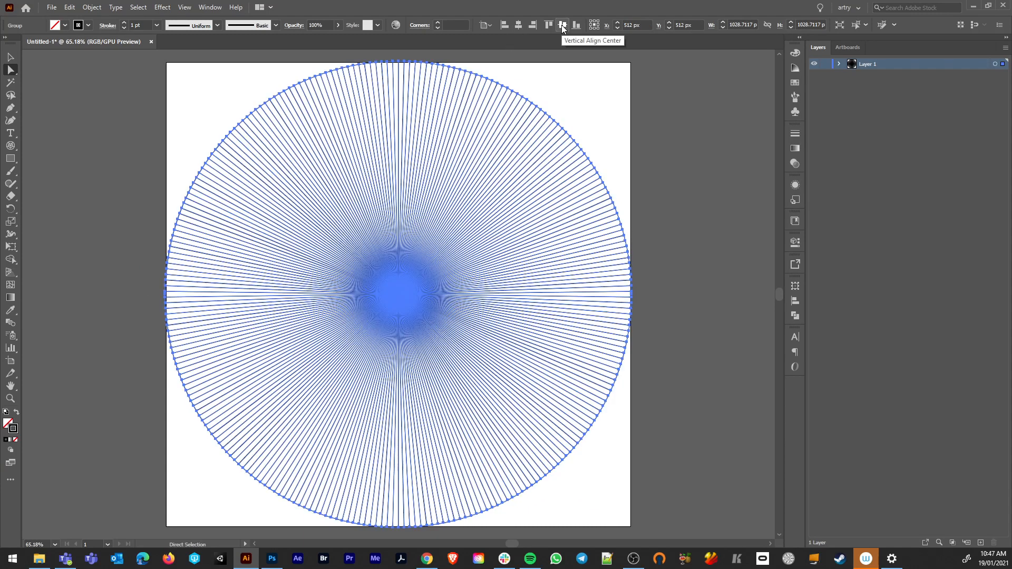
Step: Set alignment relative to the artboard, centre the polar grid on it and deselect the grid
{"action": "left_click", "coordinate": [848, 47]}
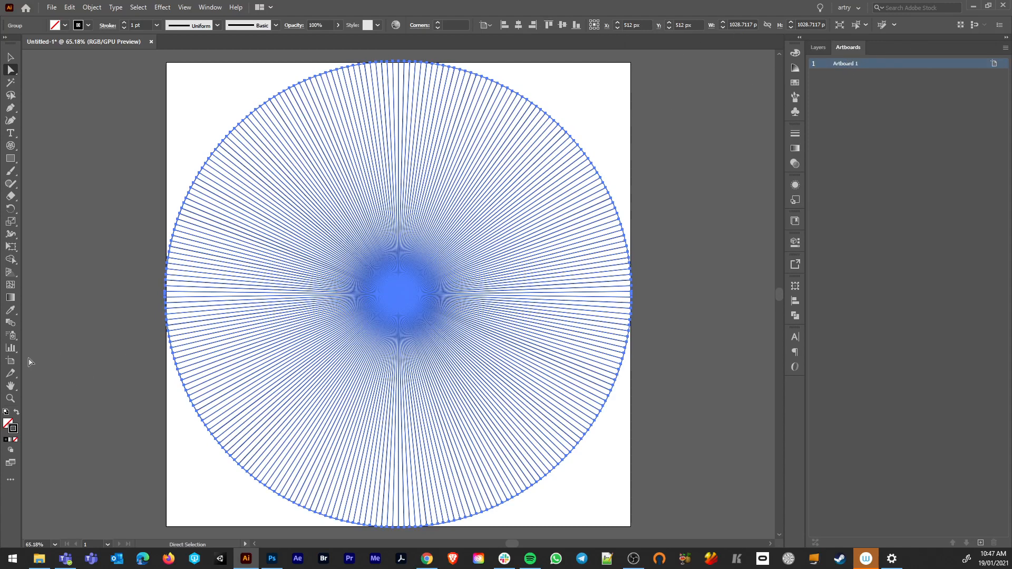
{"action": "left_click", "coordinate": [11, 361]}
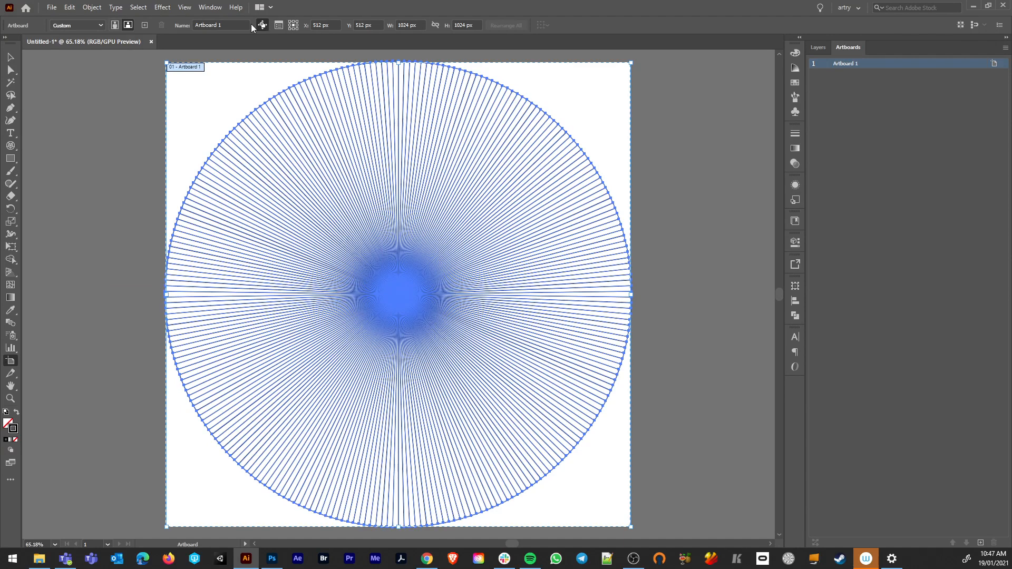
{"action": "left_click", "coordinate": [10, 60]}
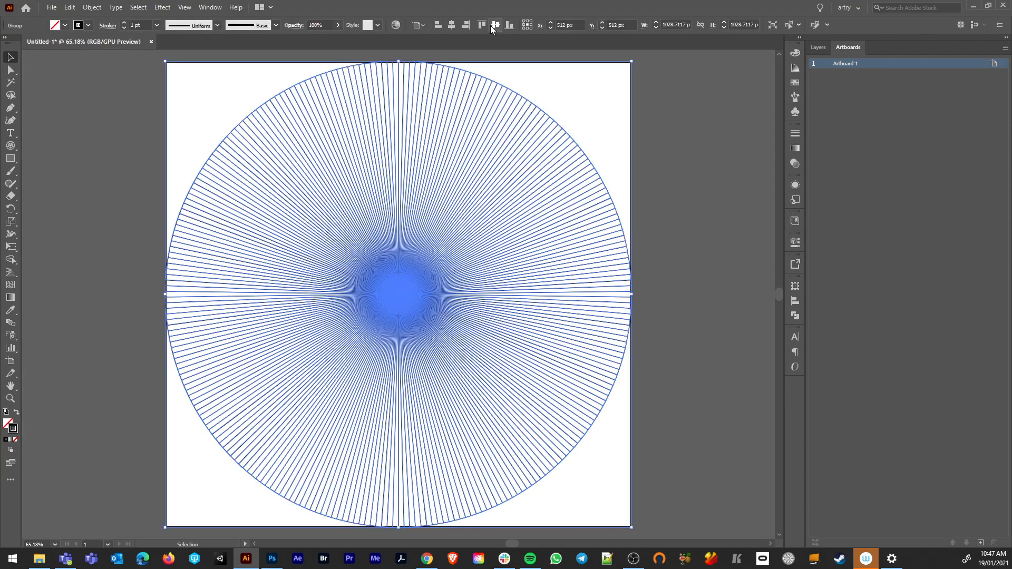
{"action": "left_click", "coordinate": [793, 301]}
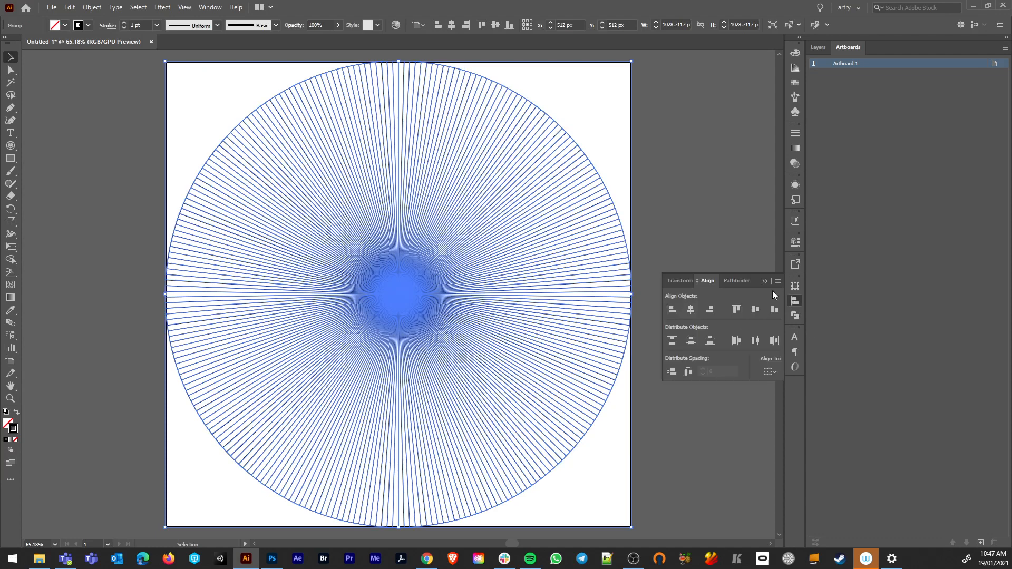
{"action": "left_click", "coordinate": [770, 372]}
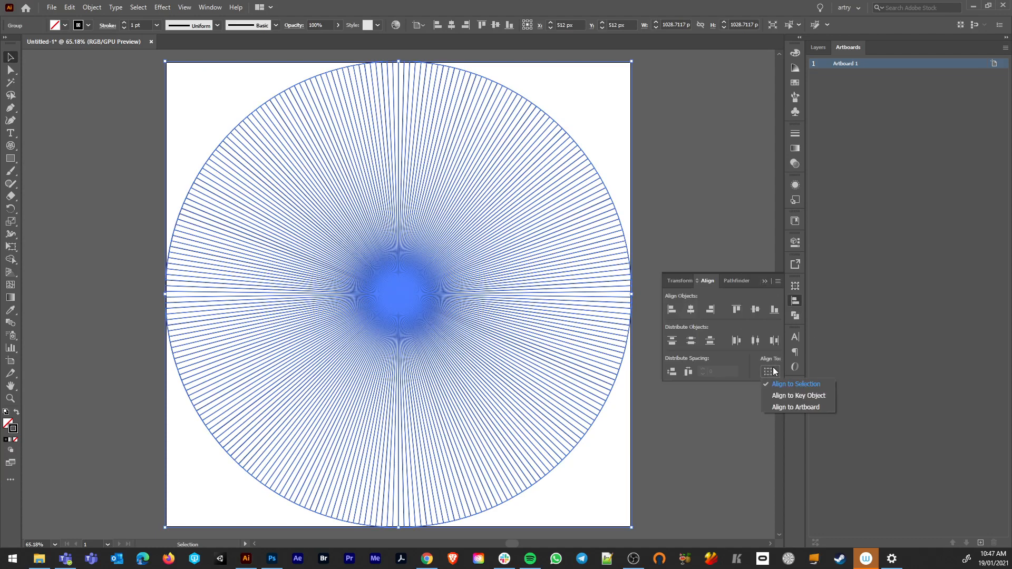
{"action": "left_click", "coordinate": [787, 407]}
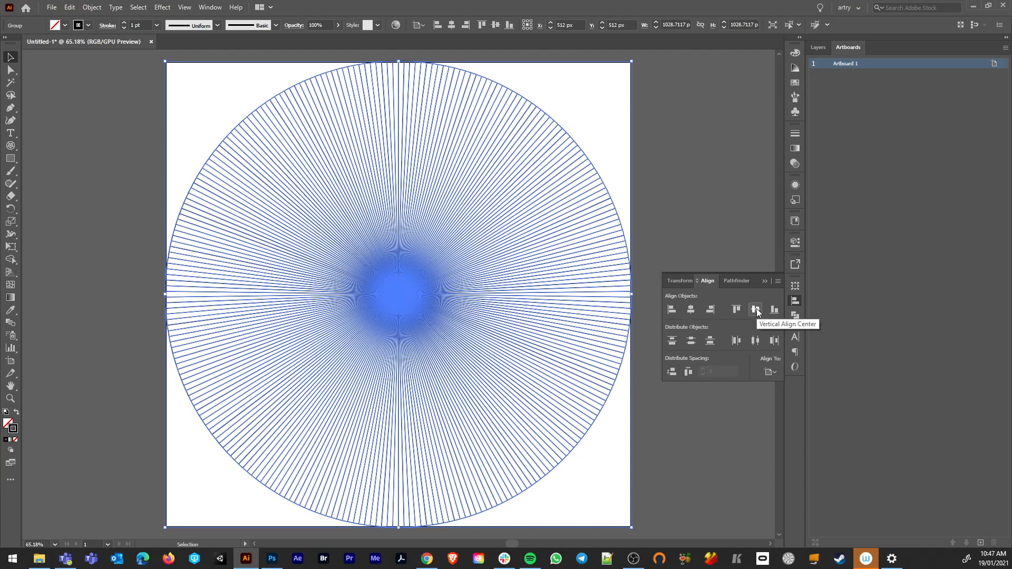
{"action": "left_click", "coordinate": [669, 165]}
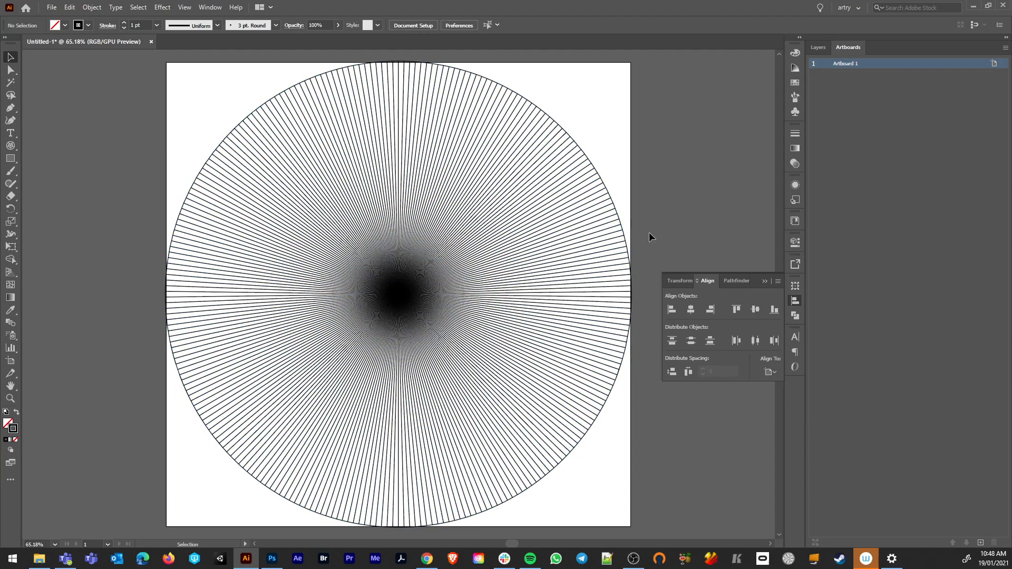
Step: Compare the finished grid with the reference cover artwork in Chrome and return to Illustrator
{"action": "left_click", "coordinate": [424, 561]}
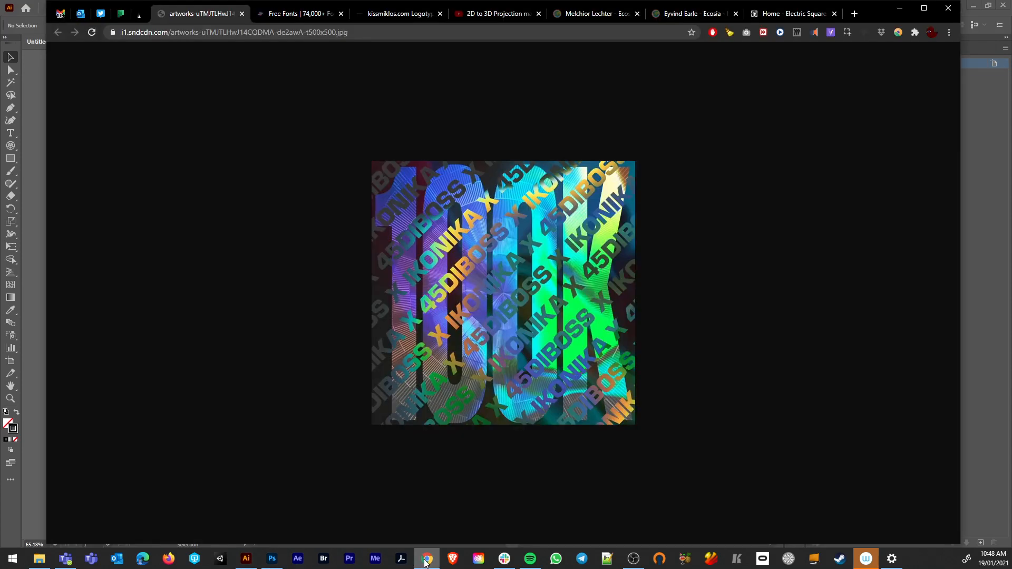
{"action": "left_click", "coordinate": [426, 561]}
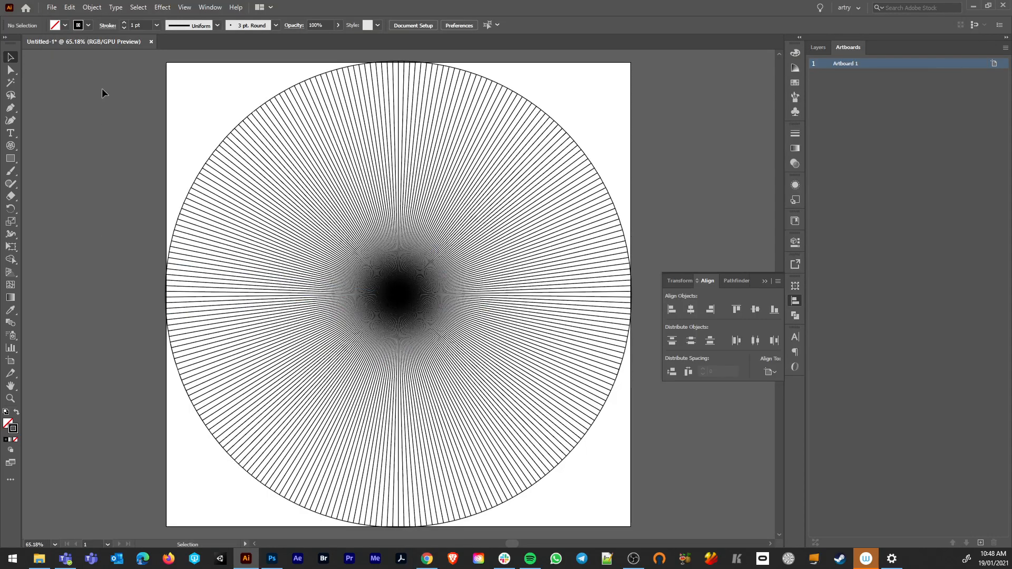
{"action": "left_click", "coordinate": [427, 560]}
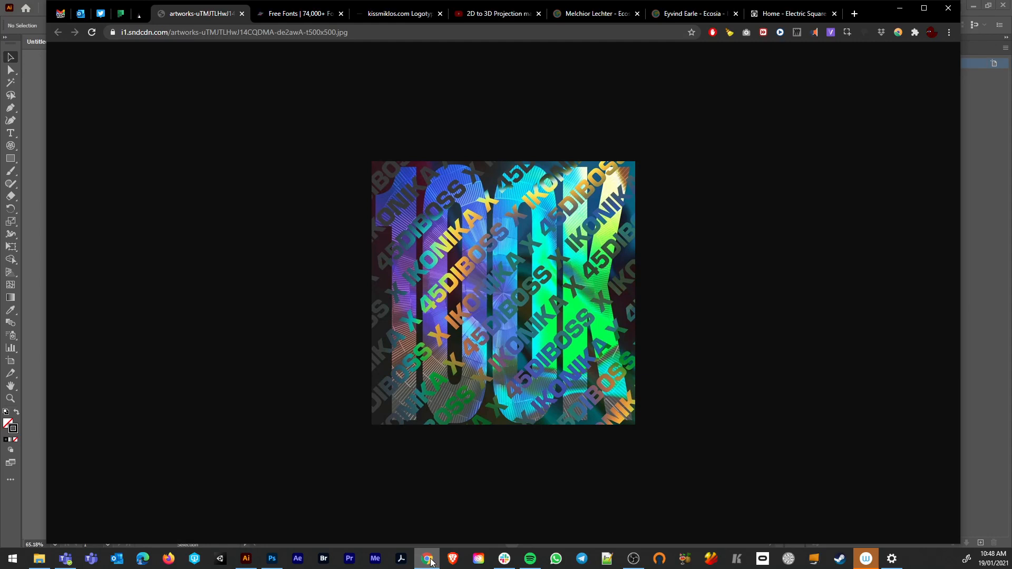
{"action": "left_click", "coordinate": [430, 560]}
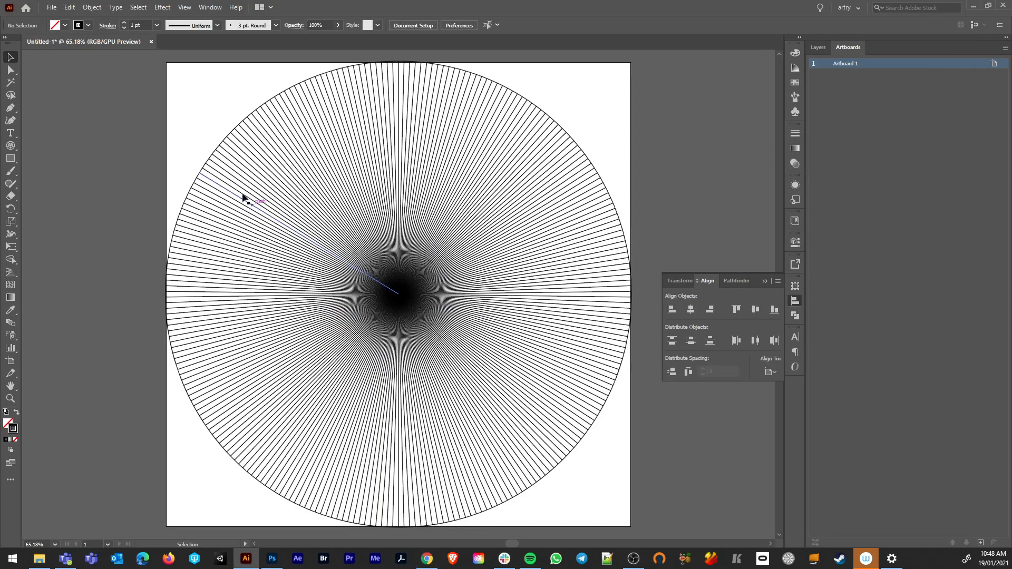
Step: Add a new layer, then lock and hide the polar grid group in Layer 1
{"action": "left_click", "coordinate": [818, 49]}
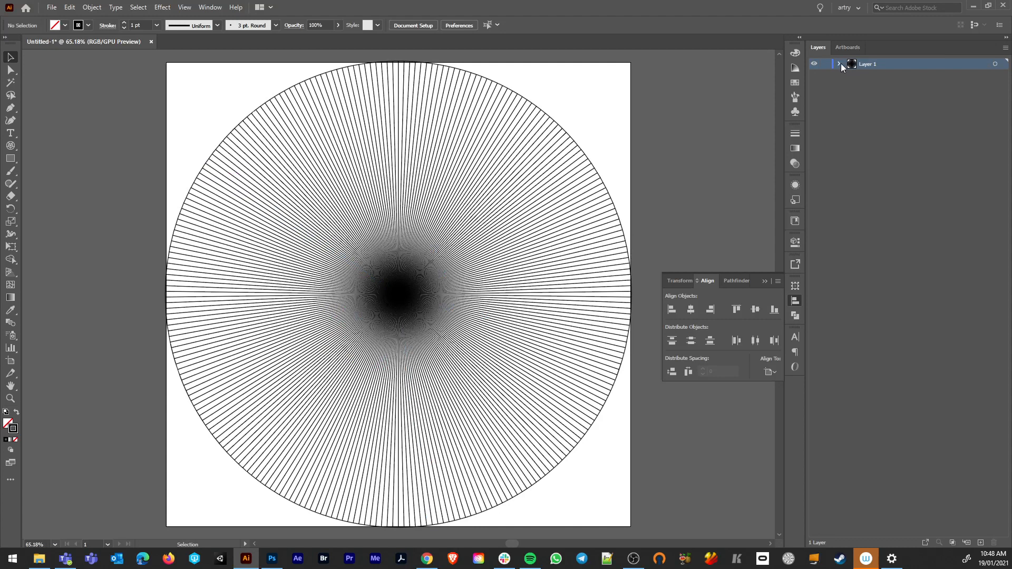
{"action": "left_click", "coordinate": [840, 64]}
{"action": "left_click", "coordinate": [981, 543]}
{"action": "left_click", "coordinate": [815, 86]}
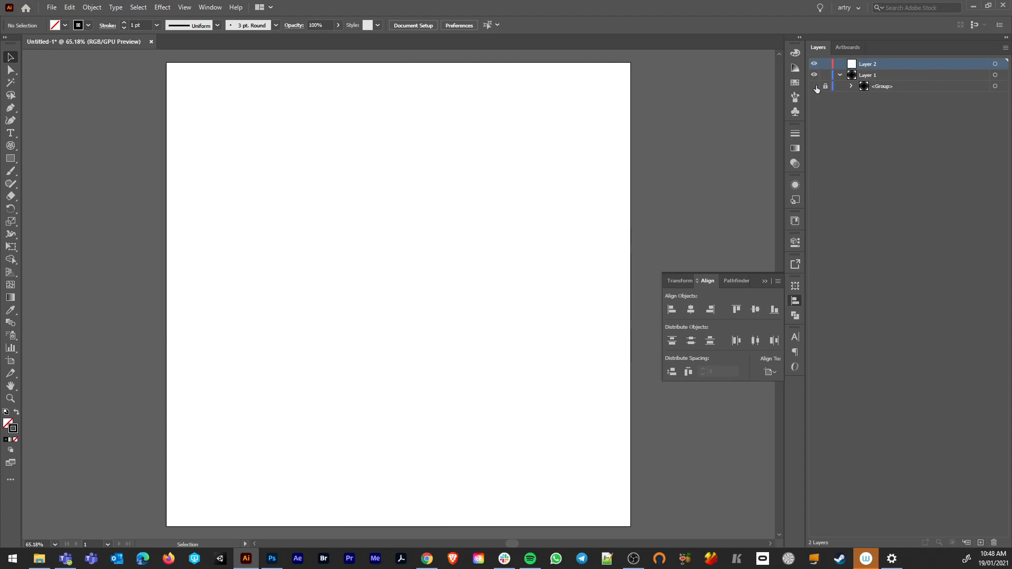
Step: Draw a 1024 × 1024 px polar grid on Layer 2 with five concentric dividers and densely packed radial dividers
{"action": "left_click", "coordinate": [11, 146]}
{"action": "left_click_drag", "start_coordinate": [167, 63], "coordinate": [523, 409]}
{"action": "key", "text": "Up"}
{"action": "key", "text": "Up"}
{"action": "key", "text": "Up"}
{"action": "key", "text": "Up"}
{"action": "key", "text": "Up"}
{"action": "key", "text": "shift"}
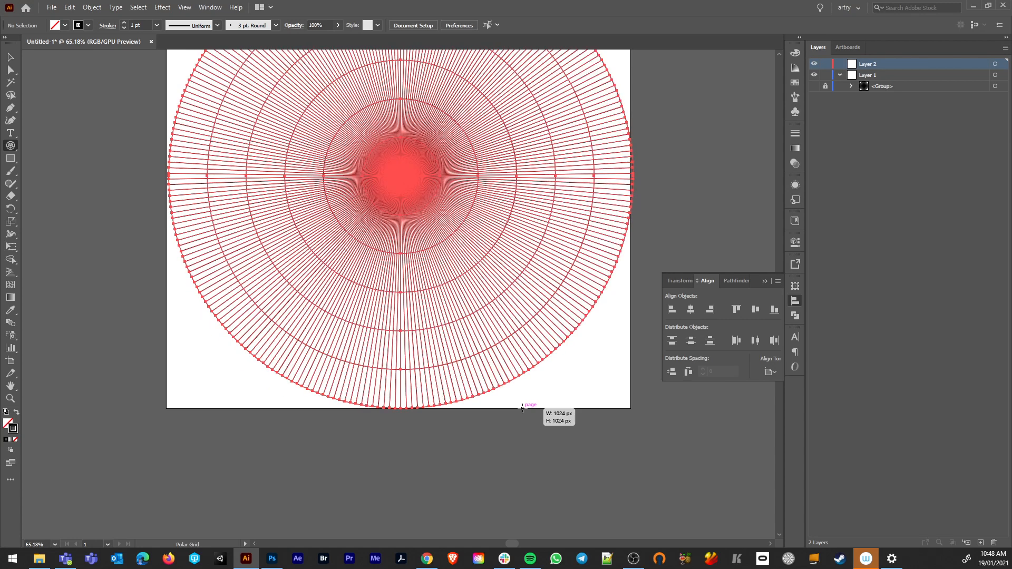
{"action": "left_click_drag", "start_coordinate": [522, 409], "coordinate": [526, 409]}
Step: Centre the ringed polar grid on the artboard
{"action": "key", "text": "ctrl+minus"}
{"action": "left_click_drag", "start_coordinate": [470, 164], "coordinate": [455, 301]}
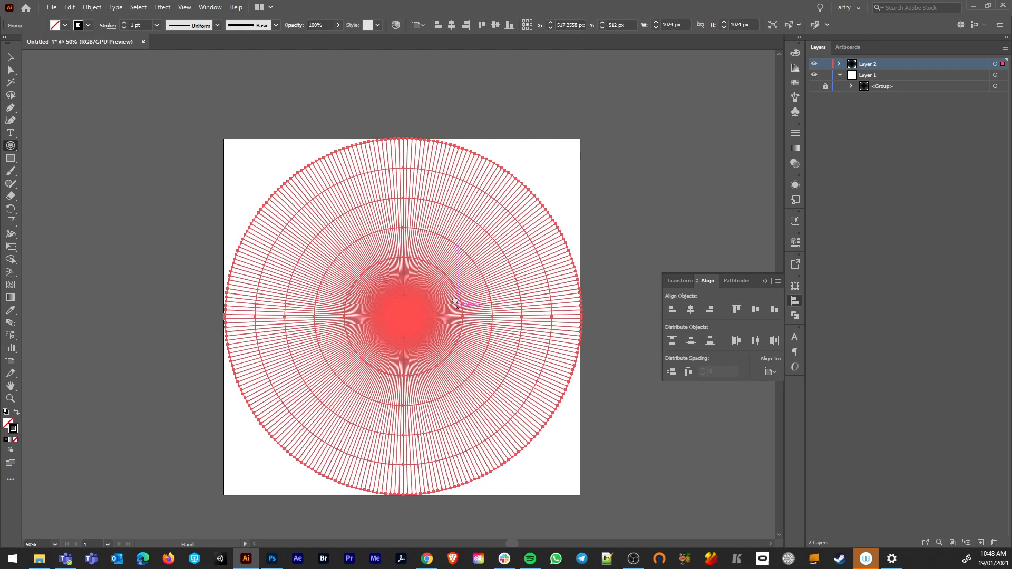
{"action": "key", "text": "a"}
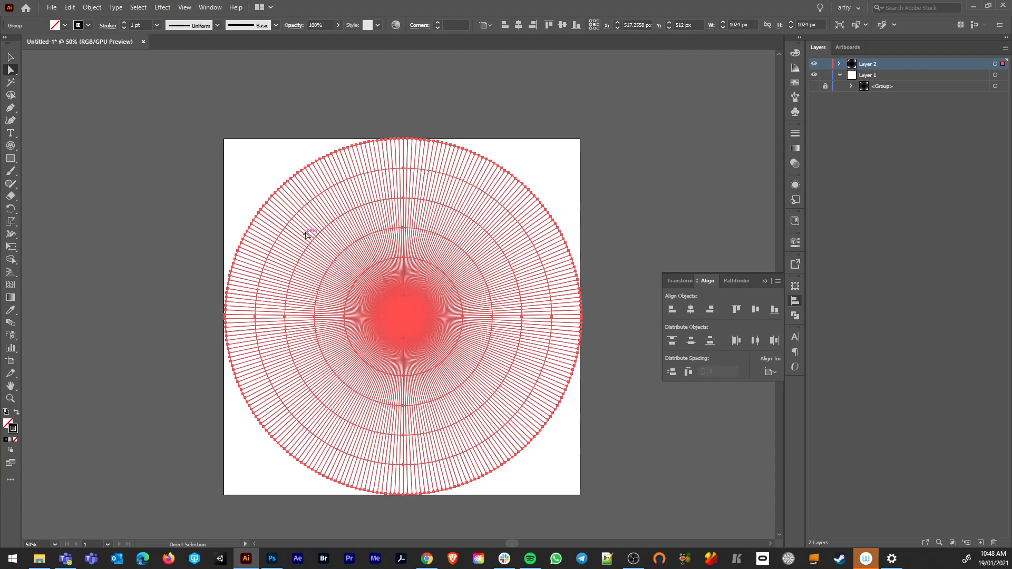
{"action": "left_click", "coordinate": [691, 310]}
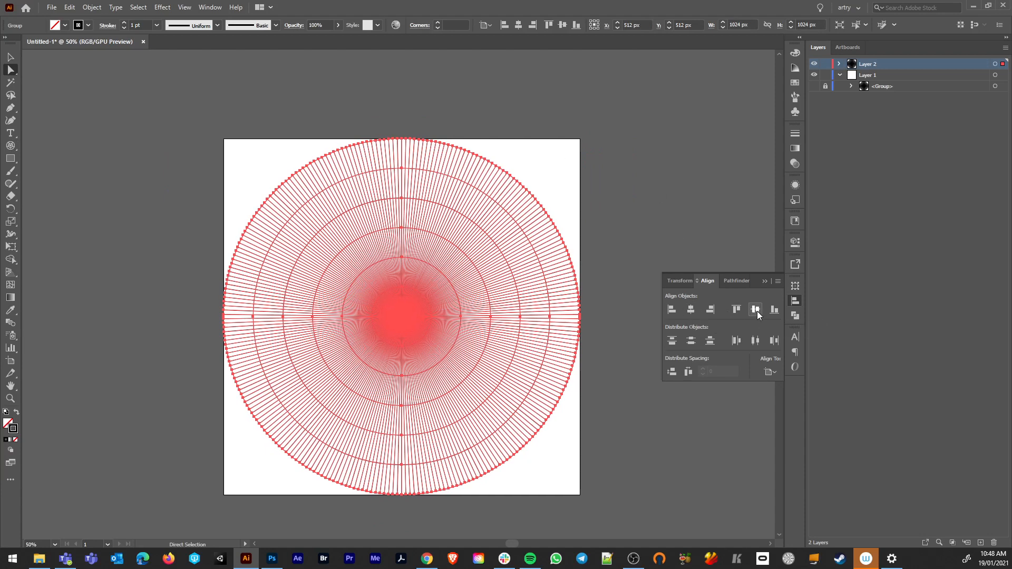
Step: Set the ringed polar grid's stroke weight to 5 pt
{"action": "left_click", "coordinate": [796, 134]}
{"action": "left_click", "coordinate": [702, 142]}
{"action": "left_click", "coordinate": [702, 142]}
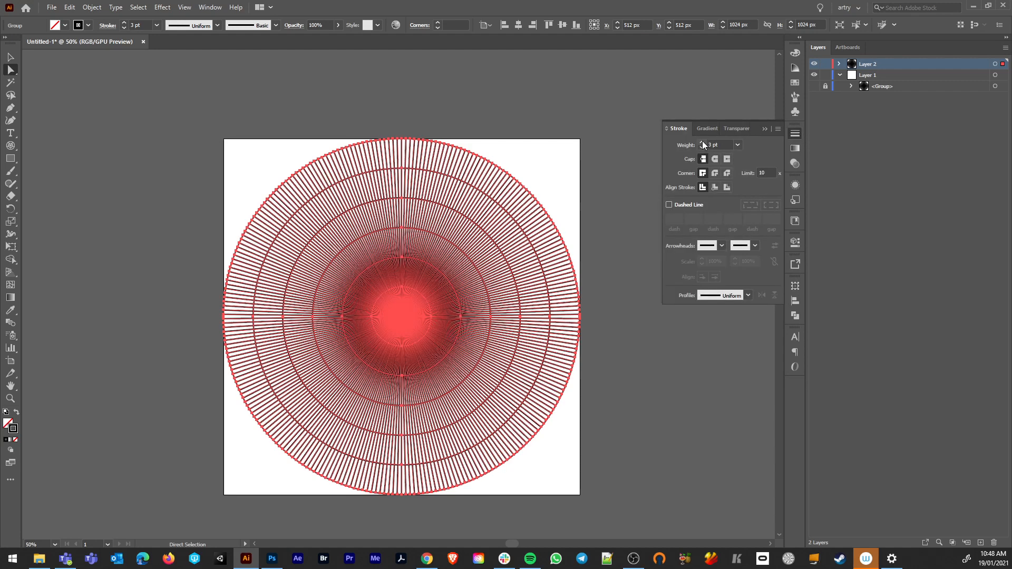
{"action": "left_click", "coordinate": [702, 142]}
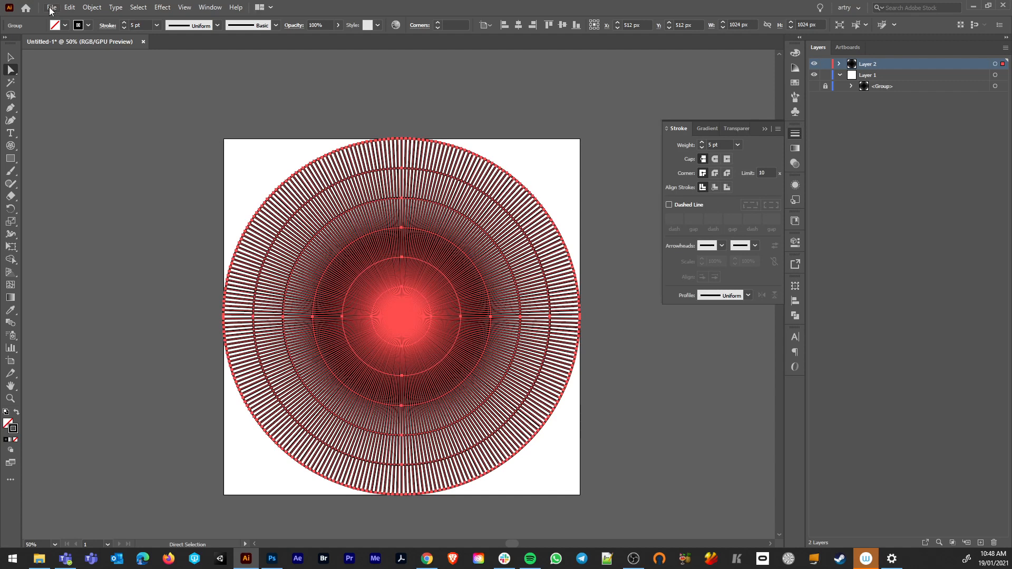
Step: Expand the grid's fill and stroke into shapes and apply the Exclude shape mode to their overlaps
{"action": "left_click", "coordinate": [92, 8]}
{"action": "left_click", "coordinate": [110, 131]}
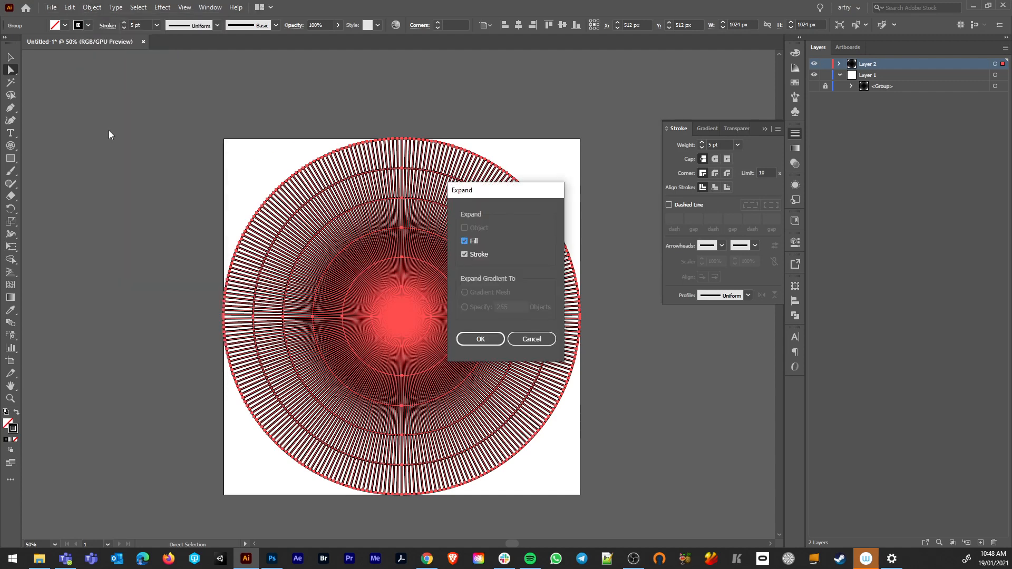
{"action": "left_click", "coordinate": [493, 338]}
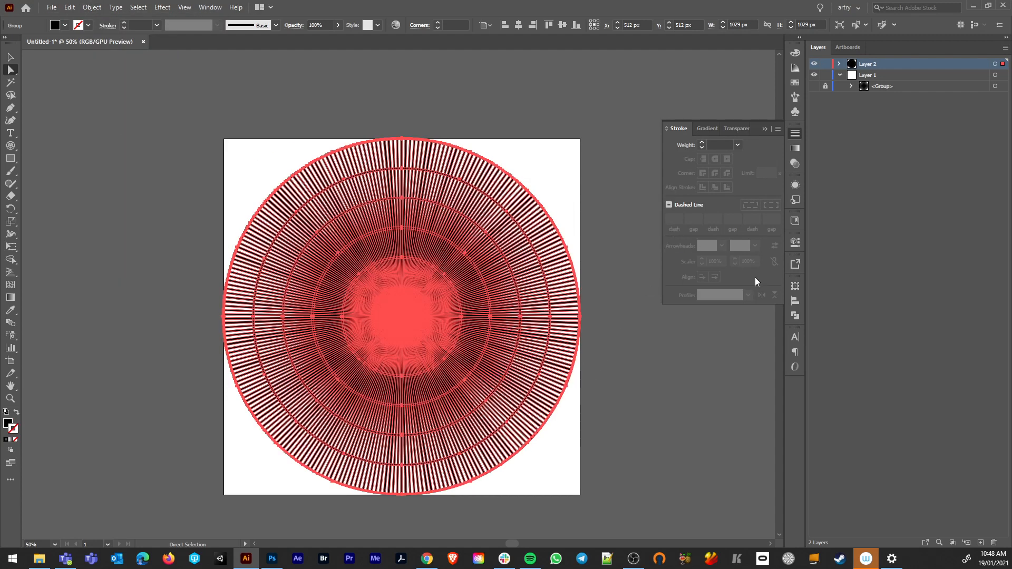
{"action": "left_click", "coordinate": [795, 316]}
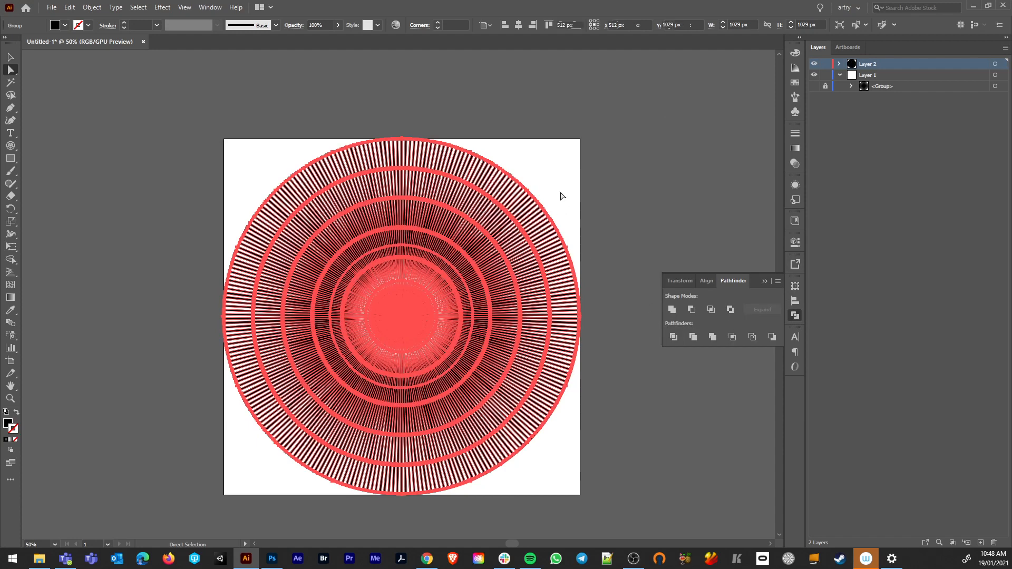
{"action": "left_click", "coordinate": [562, 195]}
Step: Examine the line pattern at the centre of the excluded grid up close
{"action": "scroll", "coordinate": [438, 331], "scroll_direction": "up", "scroll_amount": 5}
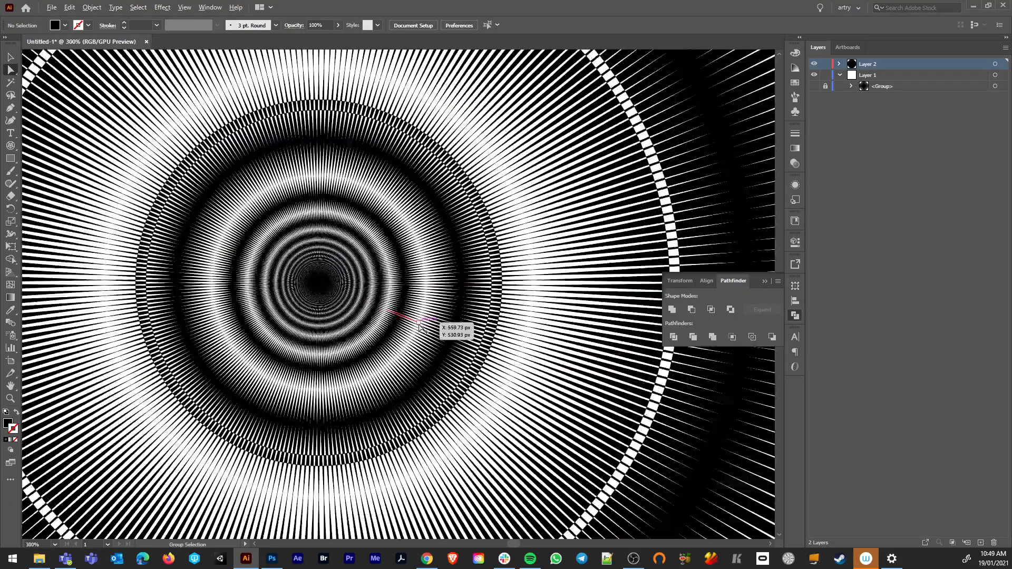
{"action": "scroll", "coordinate": [421, 328], "scroll_direction": "up", "scroll_amount": 2}
{"action": "scroll", "coordinate": [419, 328], "scroll_direction": "down", "scroll_amount": 5}
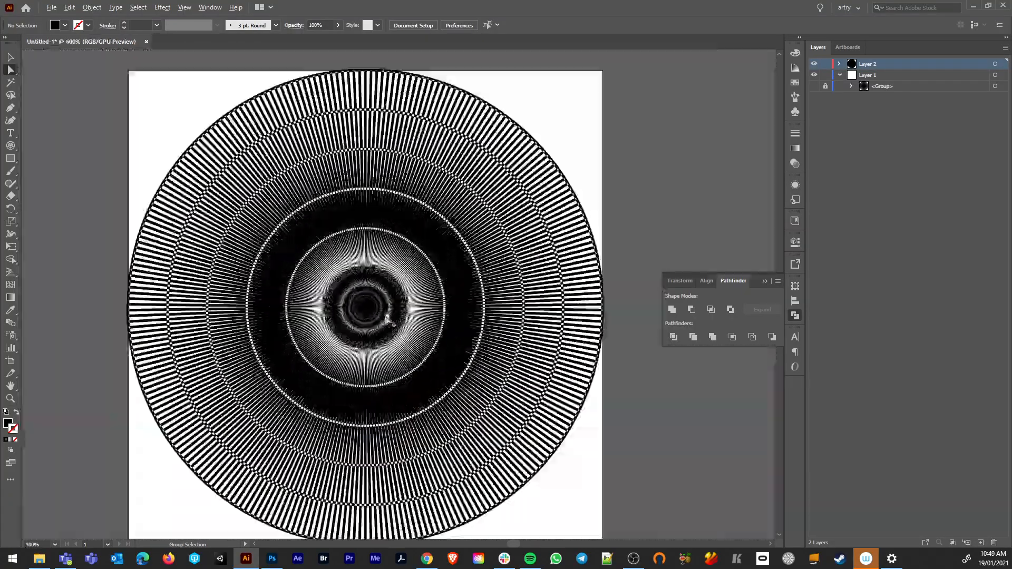
{"action": "scroll", "coordinate": [361, 317], "scroll_direction": "up", "scroll_amount": 4}
{"action": "scroll", "coordinate": [360, 315], "scroll_direction": "up", "scroll_amount": 4}
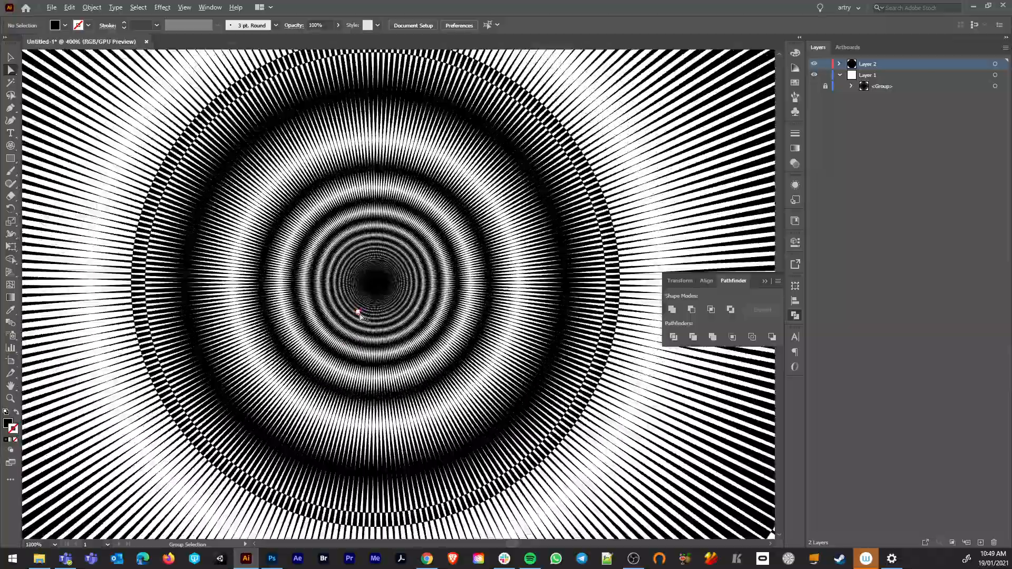
{"action": "scroll", "coordinate": [363, 315], "scroll_direction": "down", "scroll_amount": 4}
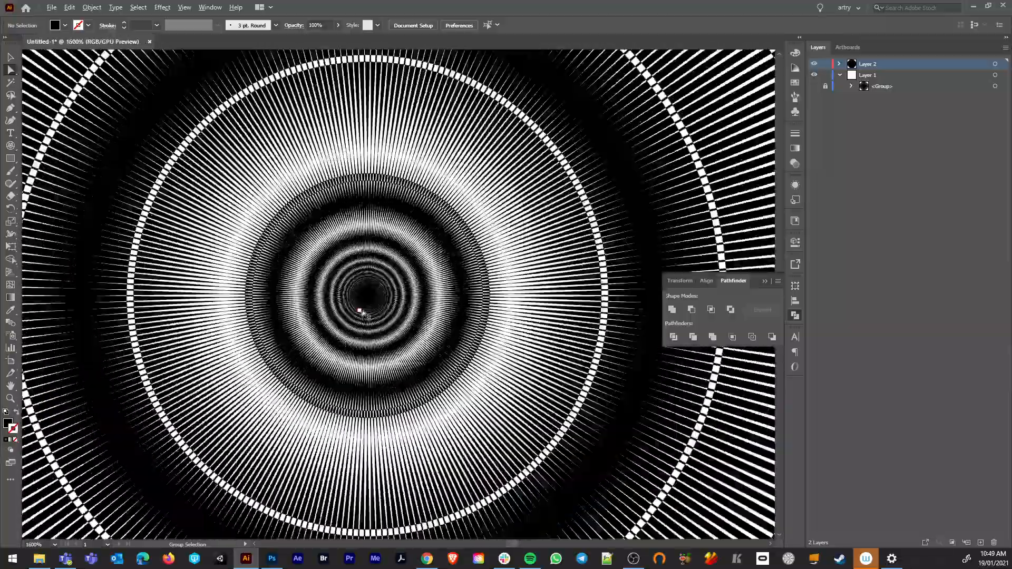
Step: Copy the whole excluded grid artwork and switch to the blank Photoshop document
{"action": "scroll", "coordinate": [363, 312], "scroll_direction": "down", "scroll_amount": 1}
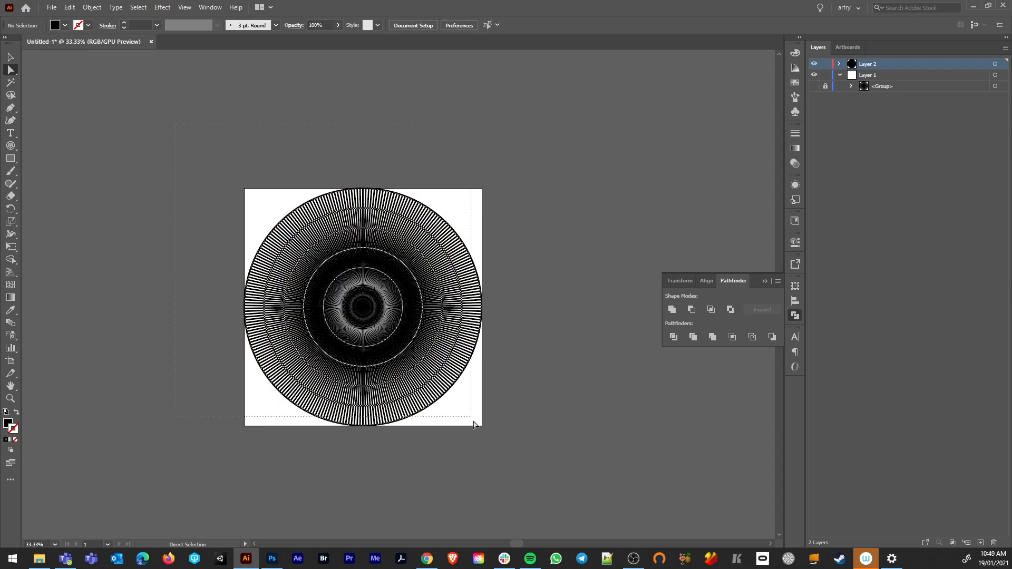
{"action": "key", "text": "ctrl+a"}
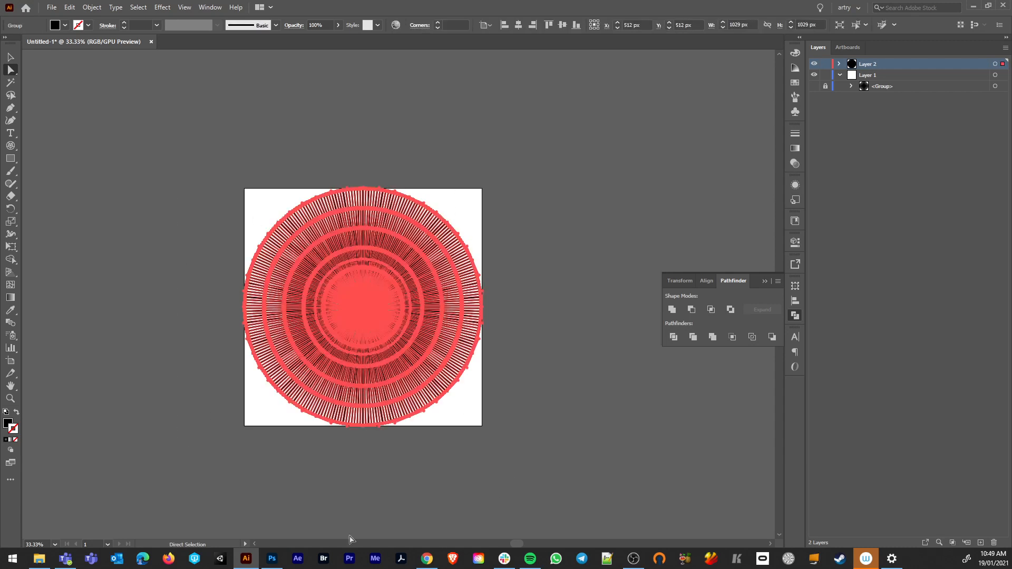
{"action": "left_click", "coordinate": [428, 559]}
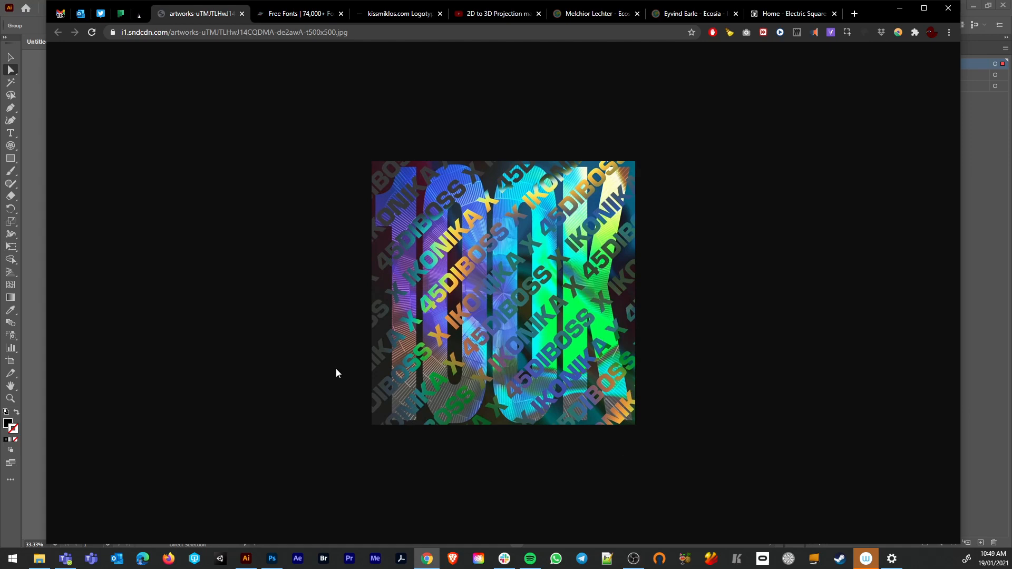
{"action": "left_click", "coordinate": [272, 559]}
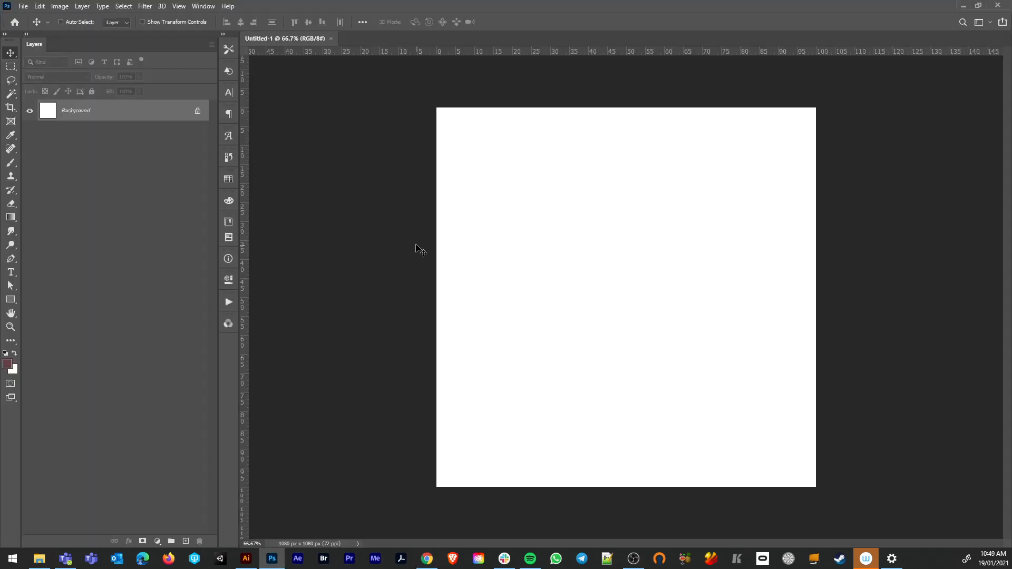
{"action": "left_click", "coordinate": [246, 558]}
{"action": "left_click_drag", "start_coordinate": [168, 147], "coordinate": [583, 490]}
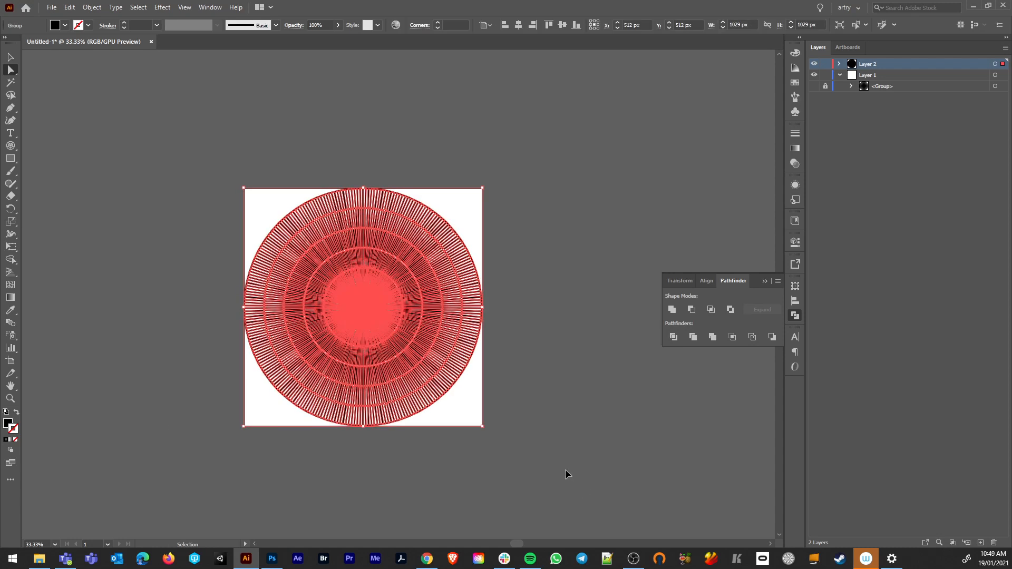
{"action": "left_click", "coordinate": [272, 559]}
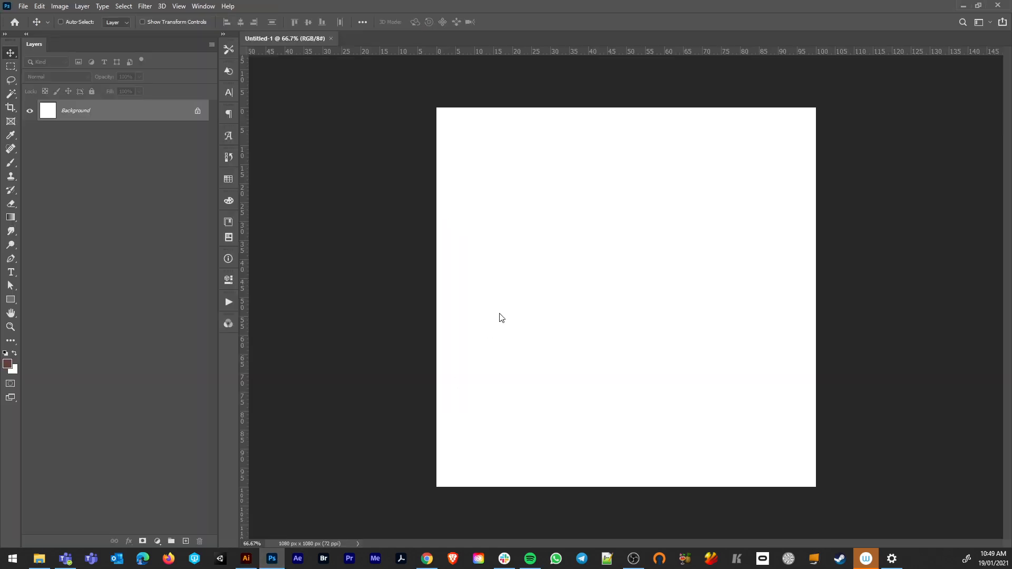
Step: Paste the grid as a Smart Object and enlarge it proportionally from its centre until it covers the whole canvas
{"action": "key", "text": "ctrl+v"}
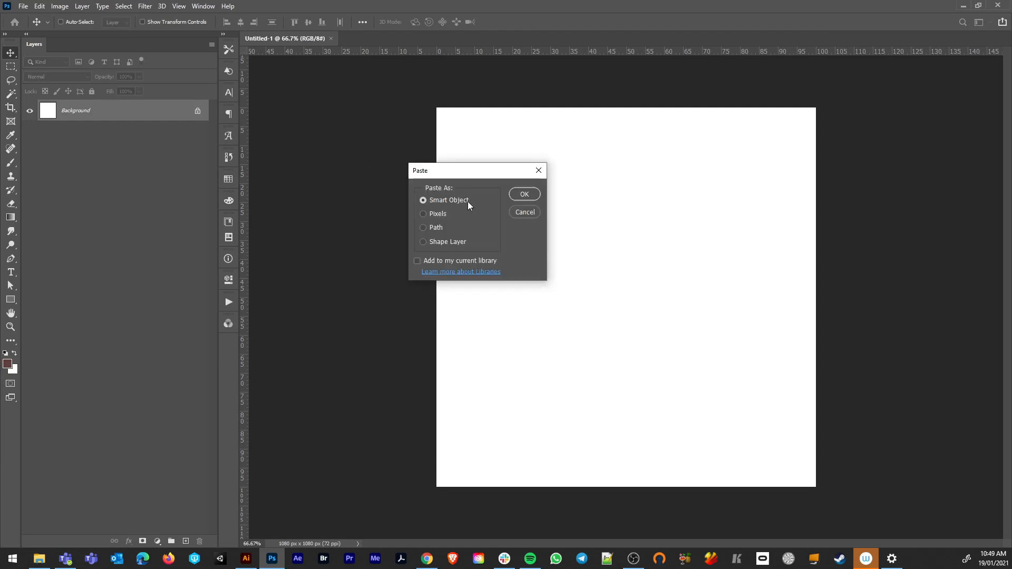
{"action": "left_click", "coordinate": [525, 195]}
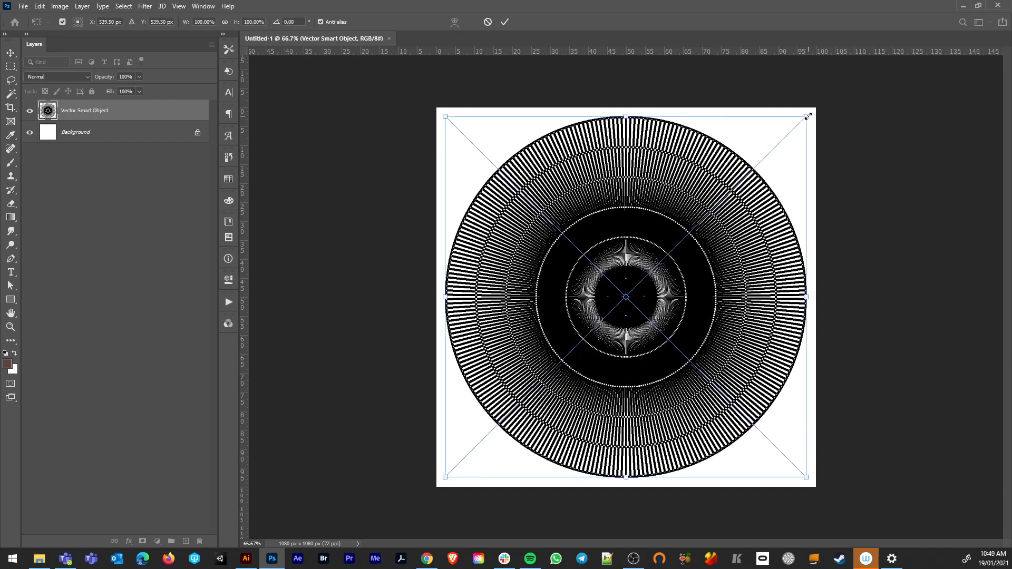
{"action": "left_click_drag", "start_coordinate": [808, 116], "coordinate": [910, 52]}
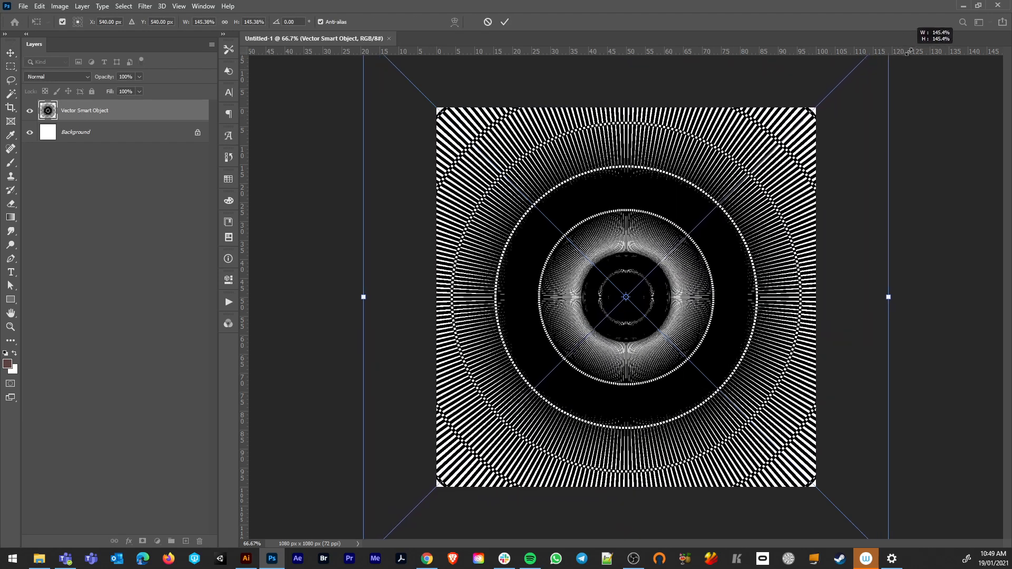
{"action": "key", "text": "Return"}
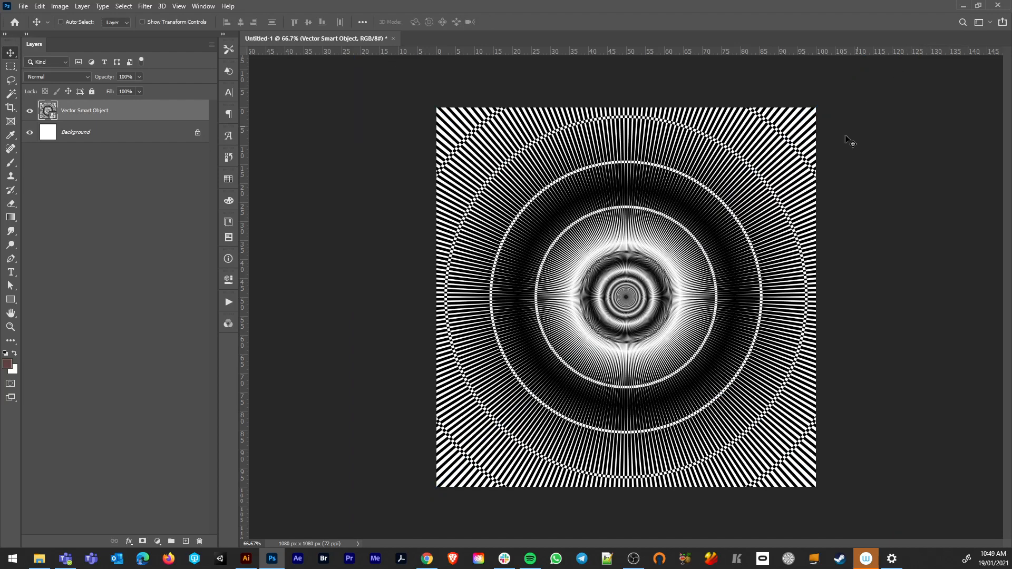
Step: Add a Gradient Overlay effect to the Vector Smart Object layer and set the overlay's blend mode to Normal
{"action": "key", "text": "h"}
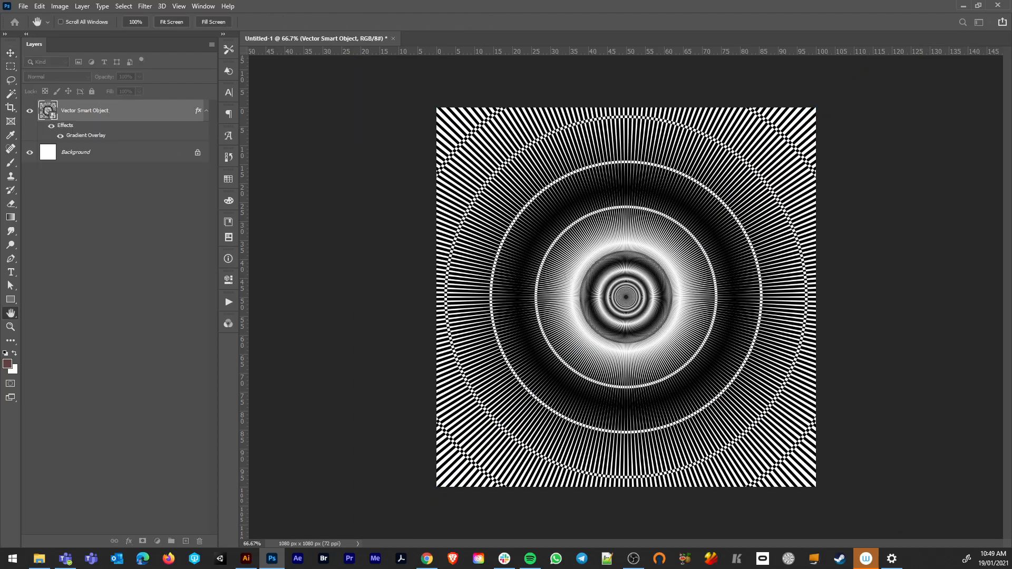
{"action": "key", "text": "i"}
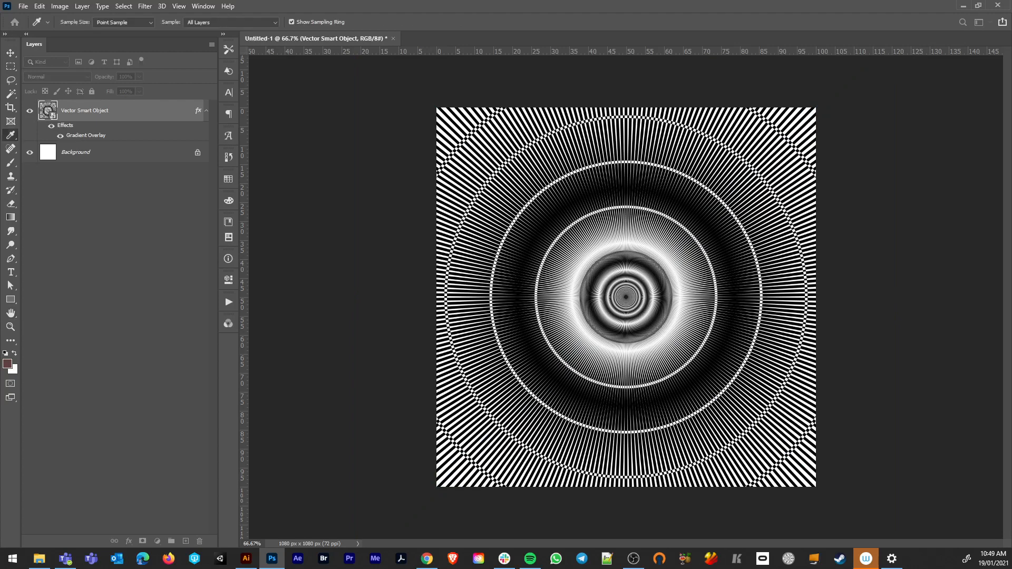
{"action": "key", "text": "Return"}
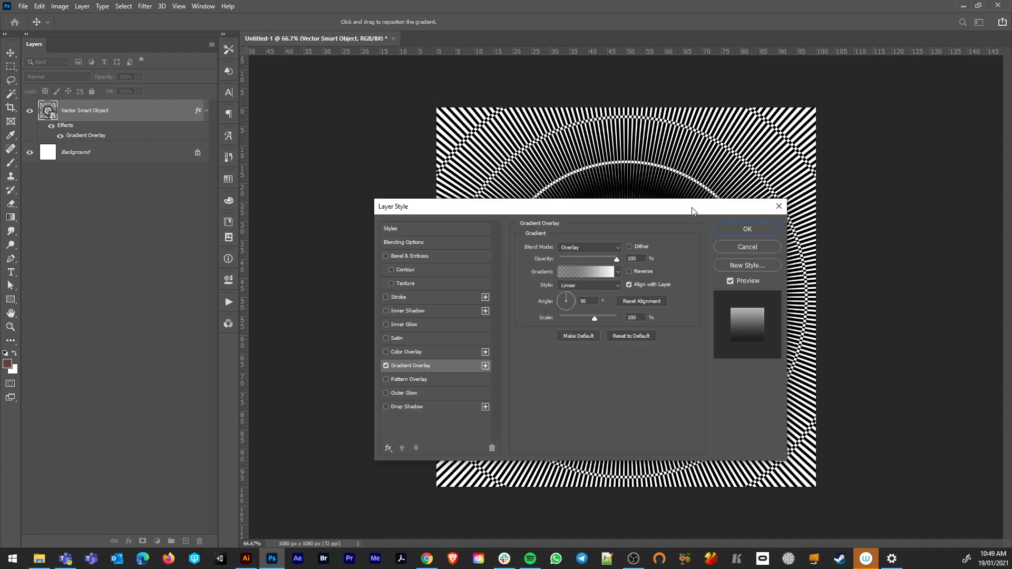
{"action": "left_click", "coordinate": [582, 247]}
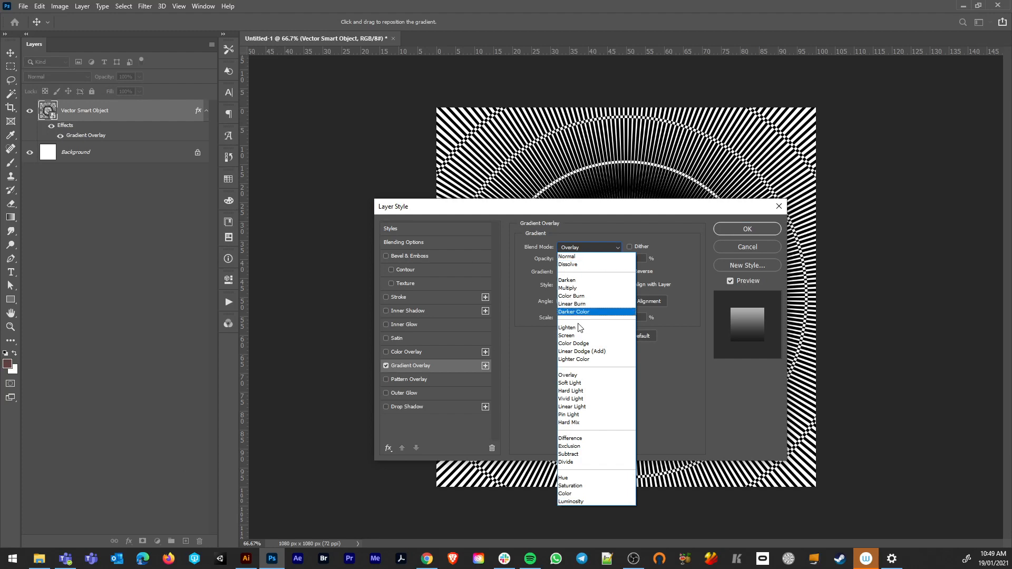
{"action": "left_click", "coordinate": [571, 257]}
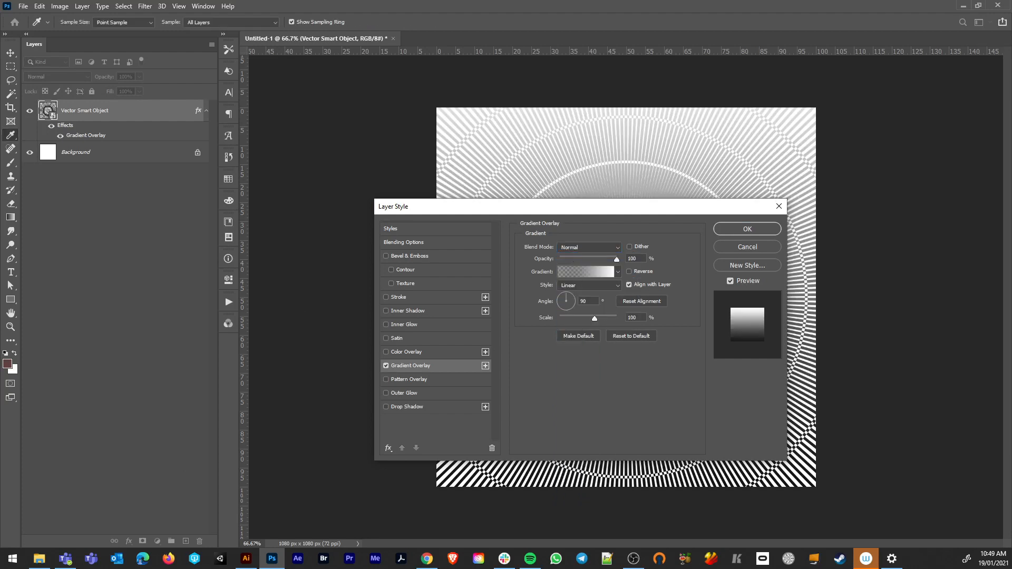
Step: Try several Iridescent presets for the gradient overlay, apply Iridescent_18 and move the Layer Style dialog off the artwork
{"action": "left_click", "coordinate": [586, 272]}
{"action": "left_click", "coordinate": [531, 252]}
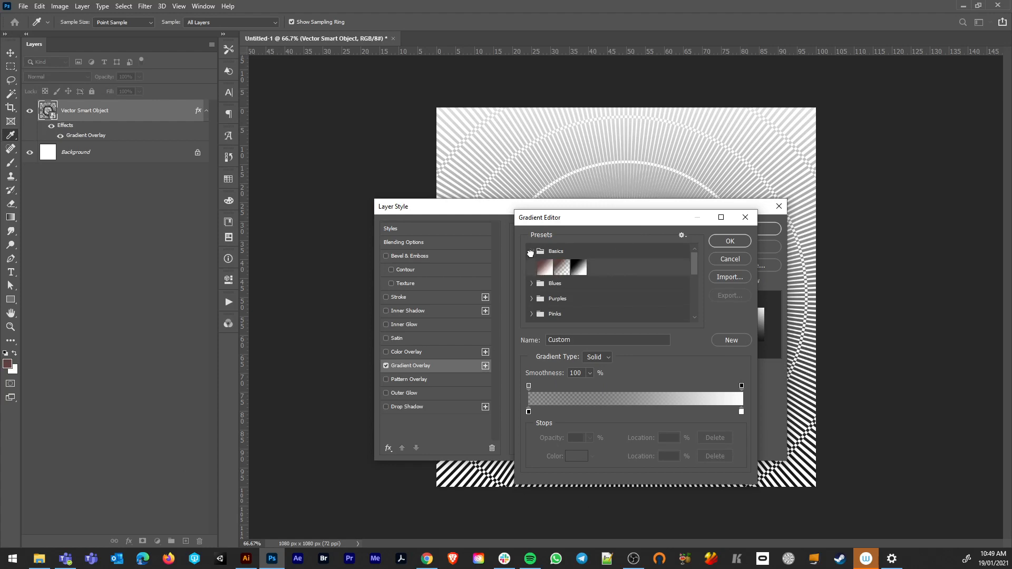
{"action": "scroll", "coordinate": [532, 297], "scroll_direction": "down", "scroll_amount": 5}
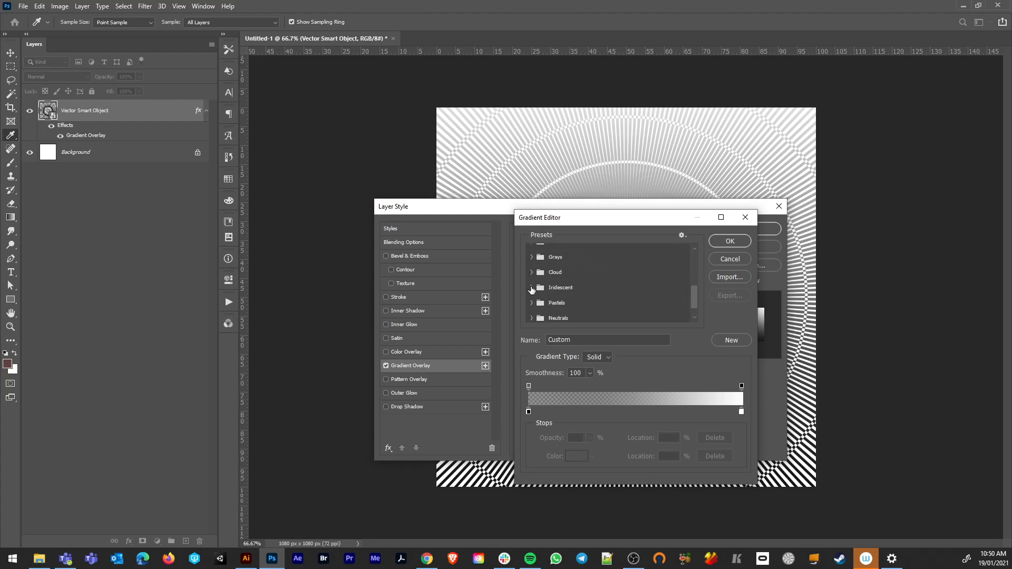
{"action": "left_click", "coordinate": [531, 289]}
{"action": "scroll", "coordinate": [607, 319], "scroll_direction": "down", "scroll_amount": 1}
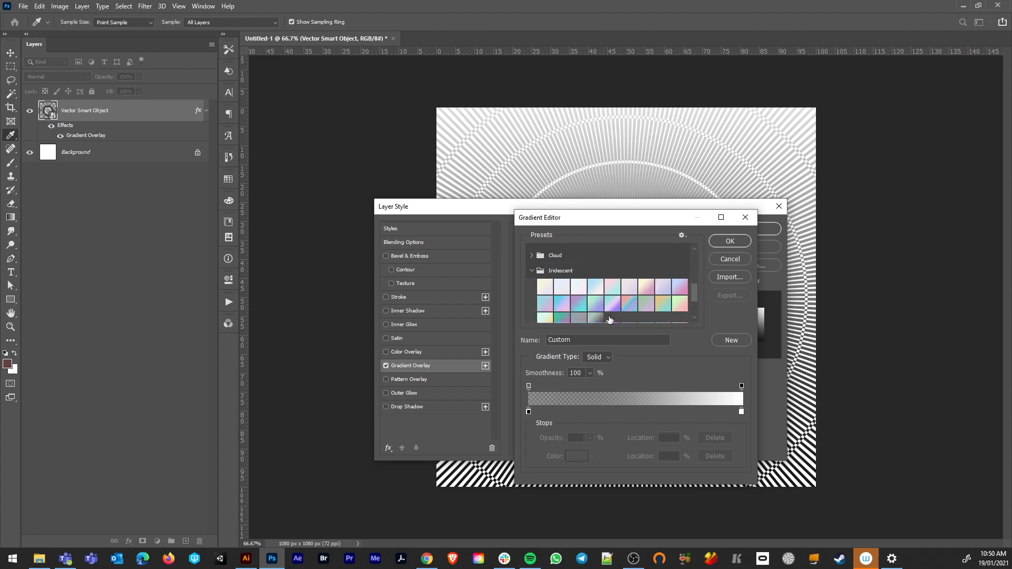
{"action": "scroll", "coordinate": [612, 302], "scroll_direction": "down", "scroll_amount": 1}
{"action": "left_click", "coordinate": [613, 288]}
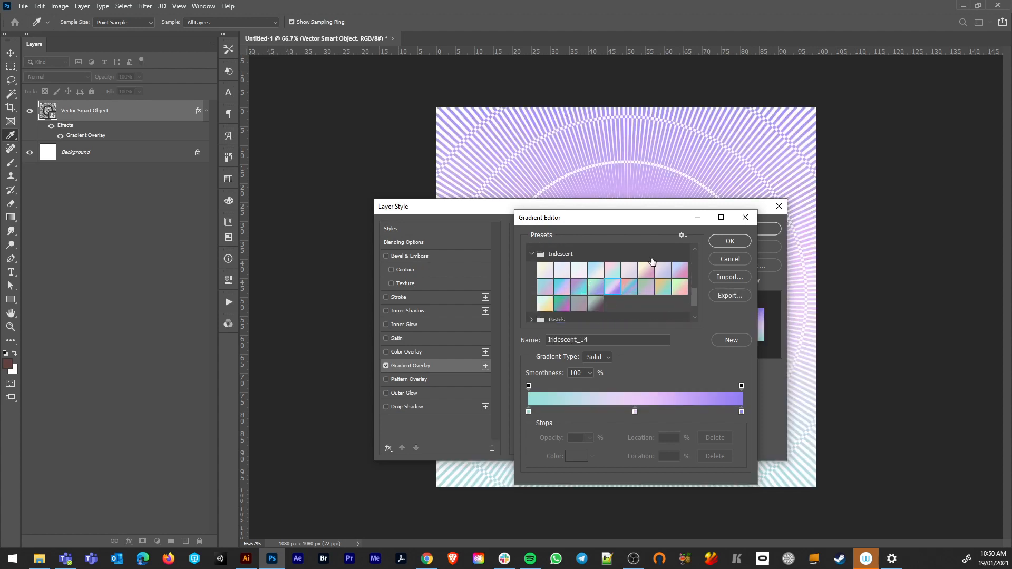
{"action": "left_click", "coordinate": [663, 287]}
{"action": "left_click", "coordinate": [630, 287]}
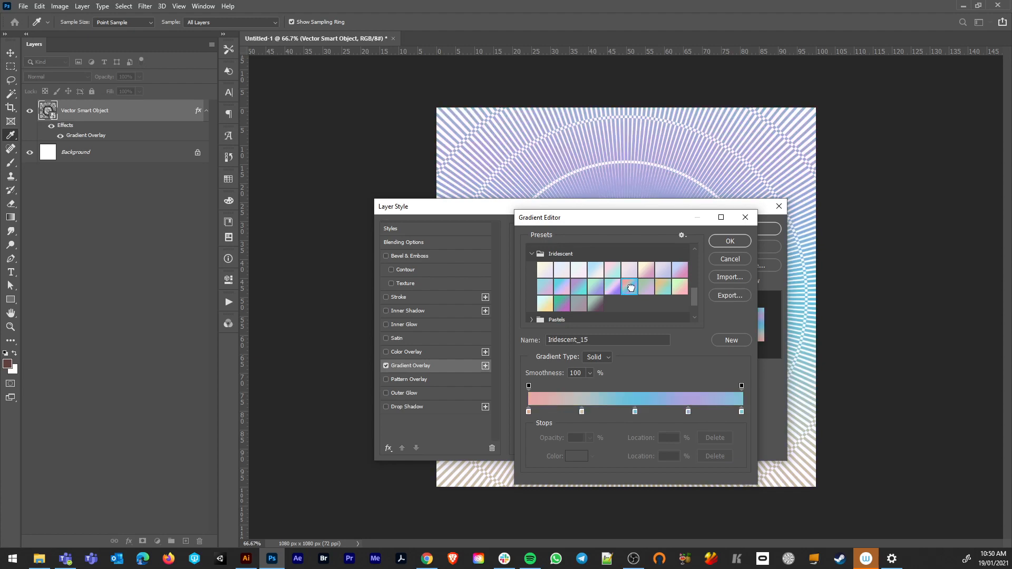
{"action": "left_click", "coordinate": [681, 291]}
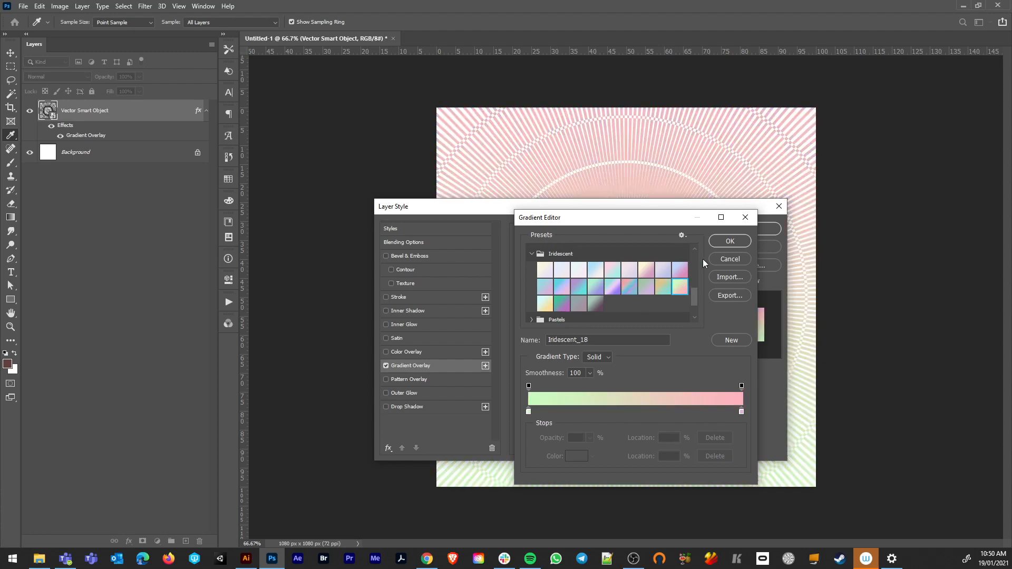
{"action": "left_click", "coordinate": [717, 240]}
{"action": "left_click_drag", "start_coordinate": [667, 214], "coordinate": [301, 250]}
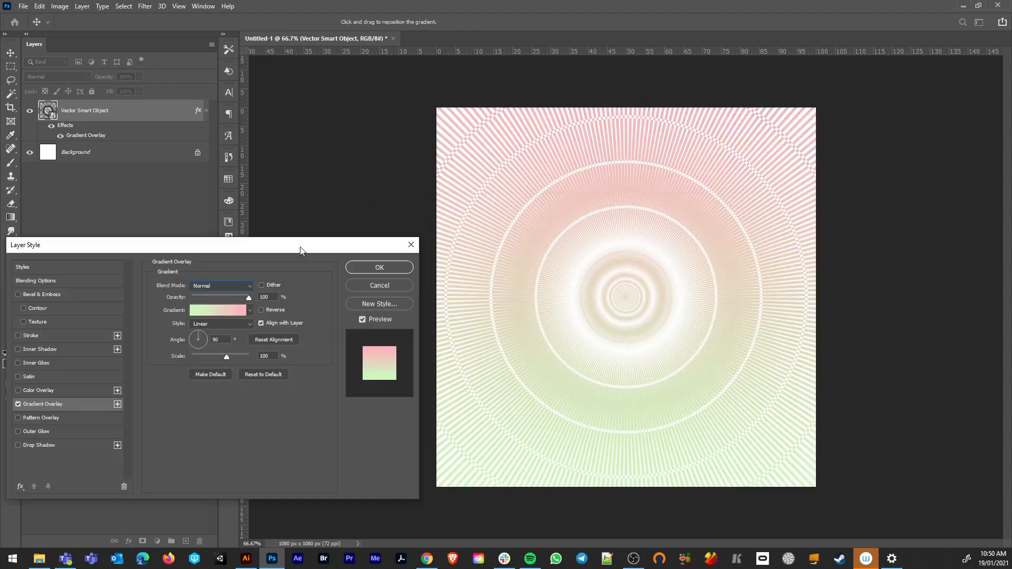
{"action": "left_click", "coordinate": [205, 311]}
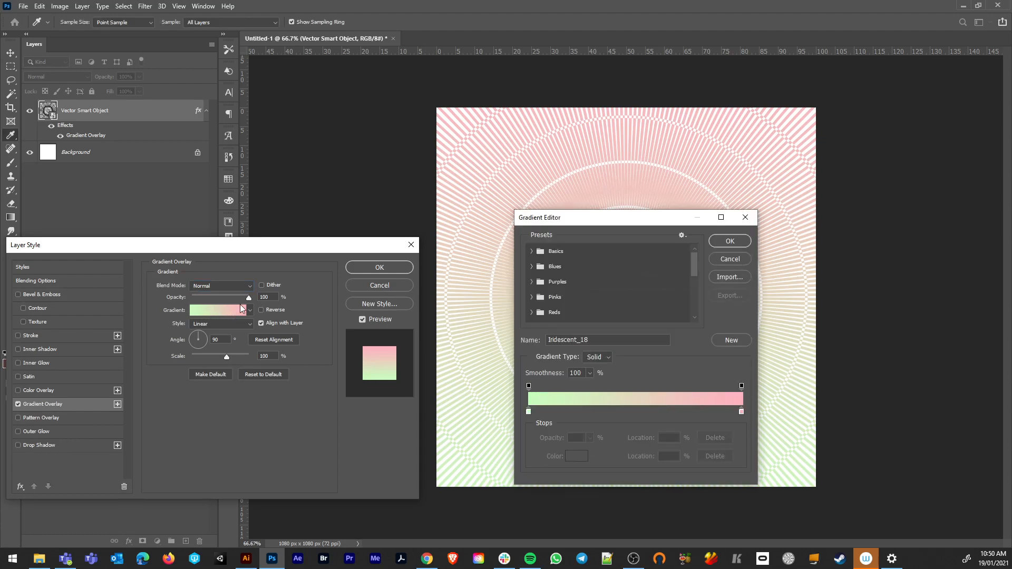
{"action": "left_click", "coordinate": [737, 265]}
{"action": "left_click", "coordinate": [210, 312]}
{"action": "left_click", "coordinate": [730, 259]}
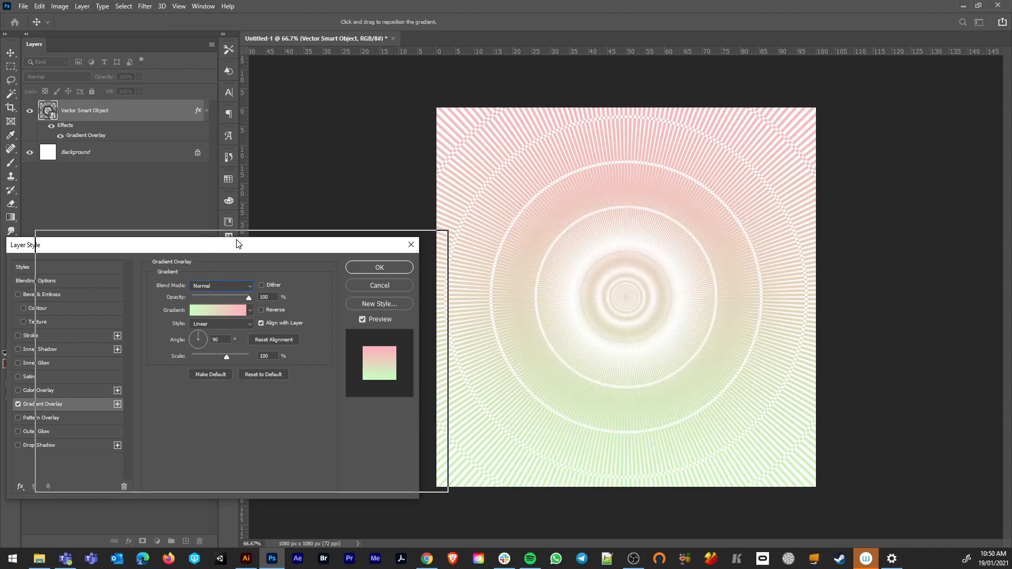
Step: Reposition the Layer Style dialog beside the centre of the artwork
{"action": "left_click_drag", "start_coordinate": [205, 249], "coordinate": [252, 239]}
{"action": "left_click", "coordinate": [257, 274]}
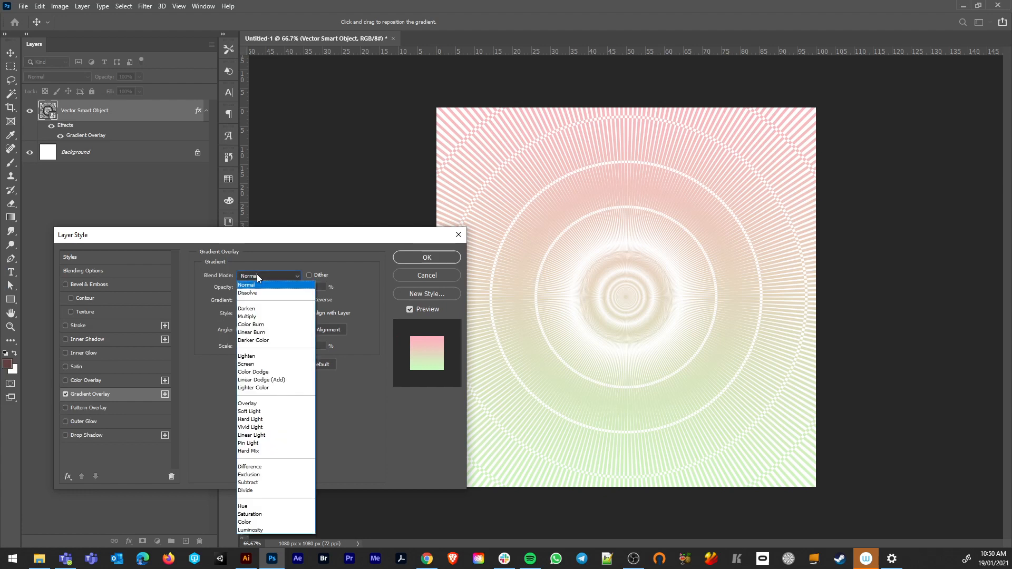
{"action": "left_click", "coordinate": [289, 261]}
Step: Compare several Iridescent gradient presets on the artwork and apply the pink, blue and purple Iridescent_15 to the overlay
{"action": "left_click", "coordinate": [298, 301]}
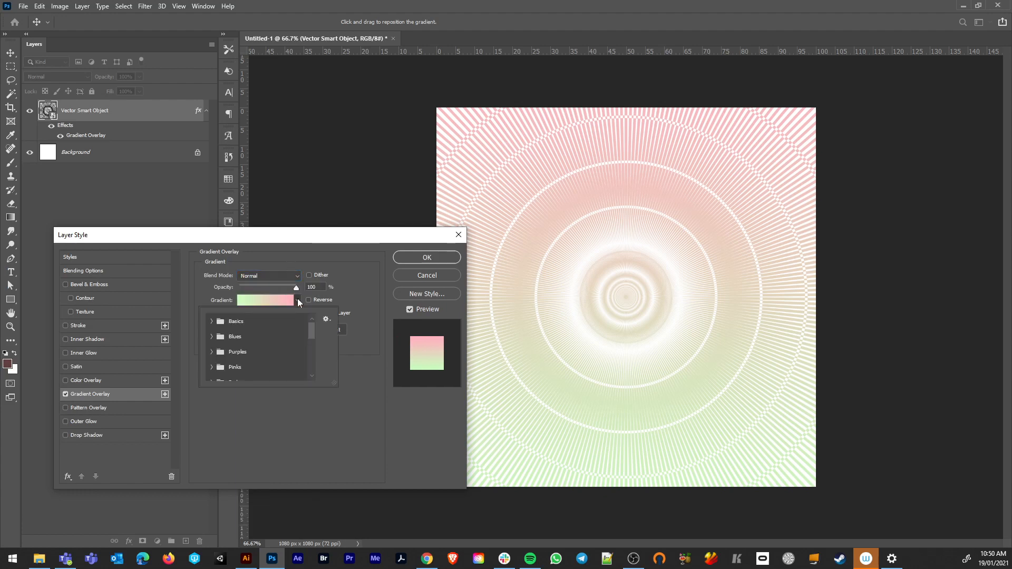
{"action": "scroll", "coordinate": [237, 339], "scroll_direction": "down", "scroll_amount": 4}
{"action": "scroll", "coordinate": [237, 340], "scroll_direction": "down", "scroll_amount": 1}
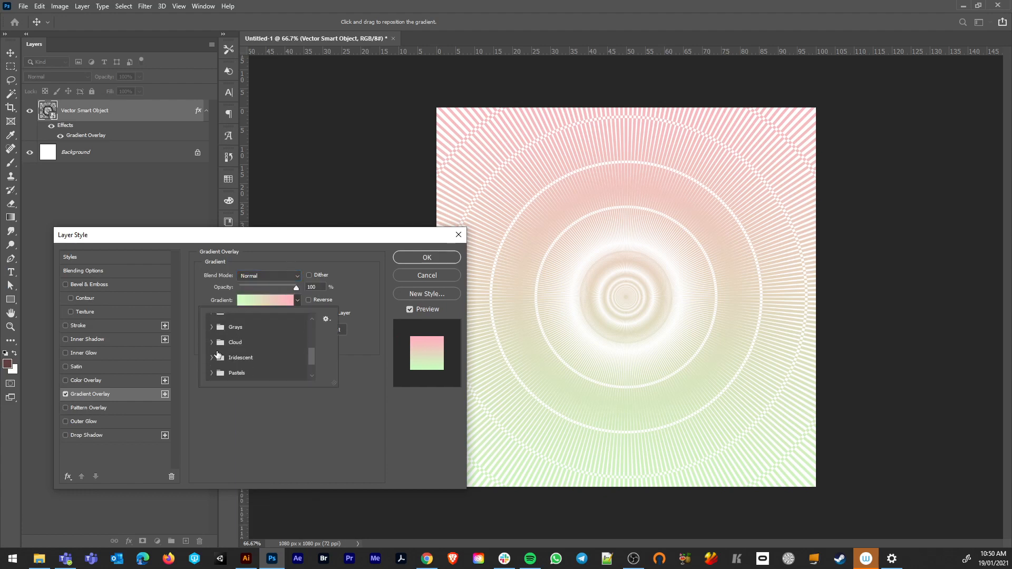
{"action": "left_click", "coordinate": [212, 357]}
{"action": "scroll", "coordinate": [261, 371], "scroll_direction": "down", "scroll_amount": 5}
{"action": "scroll", "coordinate": [262, 372], "scroll_direction": "down", "scroll_amount": 2}
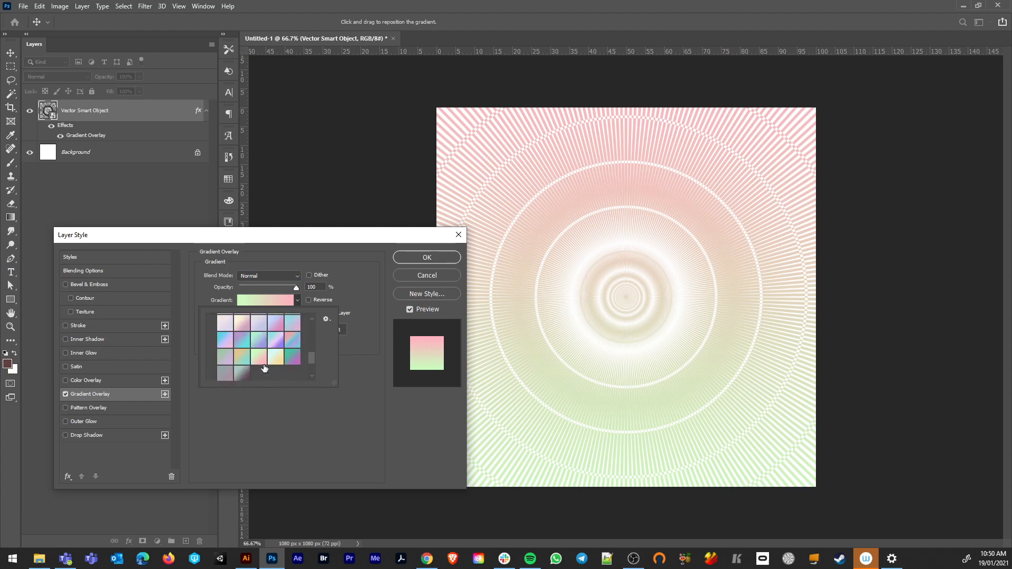
{"action": "scroll", "coordinate": [292, 355], "scroll_direction": "up", "scroll_amount": 1}
{"action": "left_click", "coordinate": [294, 352]}
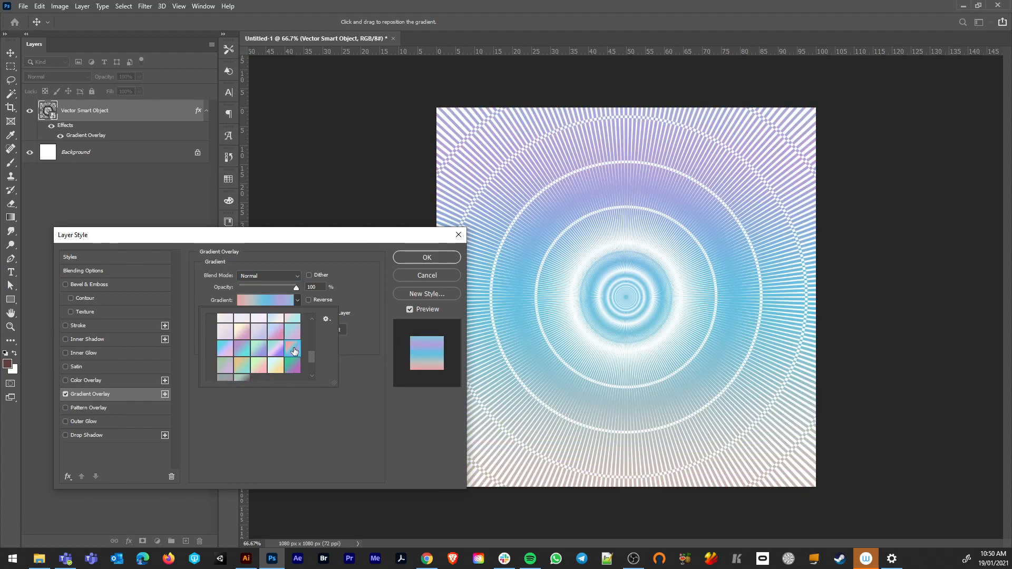
{"action": "left_click", "coordinate": [225, 350]}
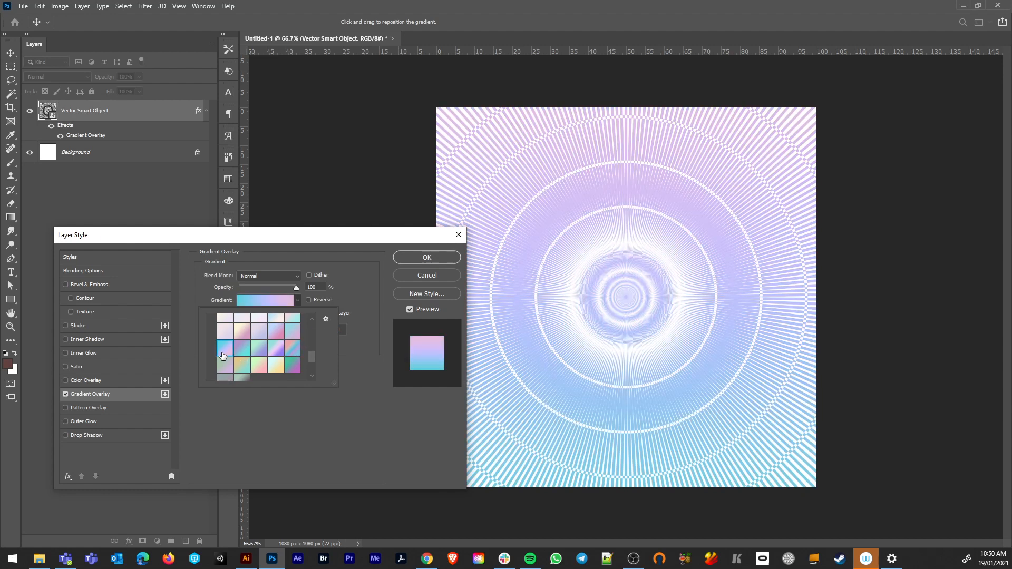
{"action": "left_click", "coordinate": [242, 350]}
{"action": "left_click", "coordinate": [258, 351]}
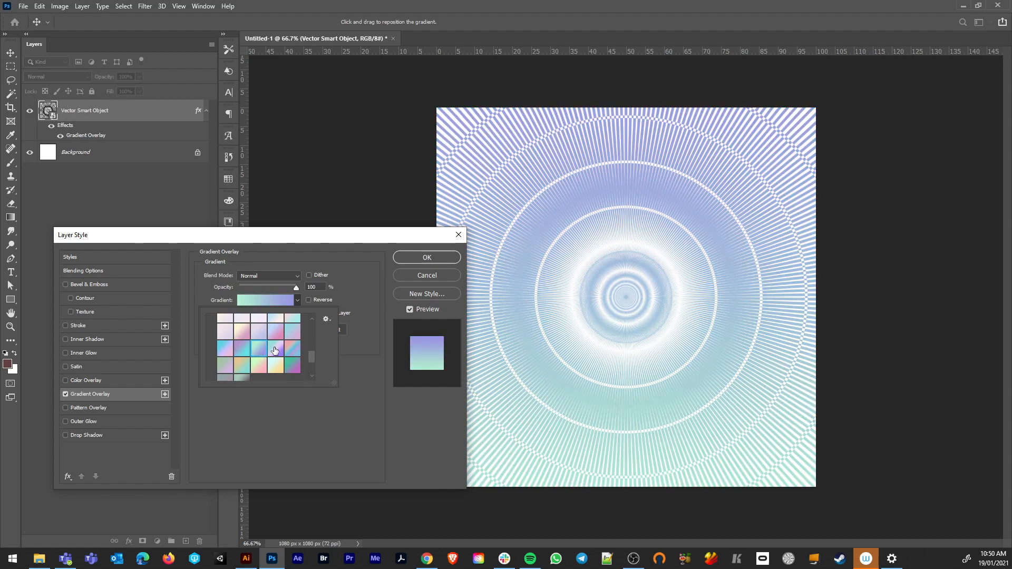
{"action": "left_click", "coordinate": [276, 349]}
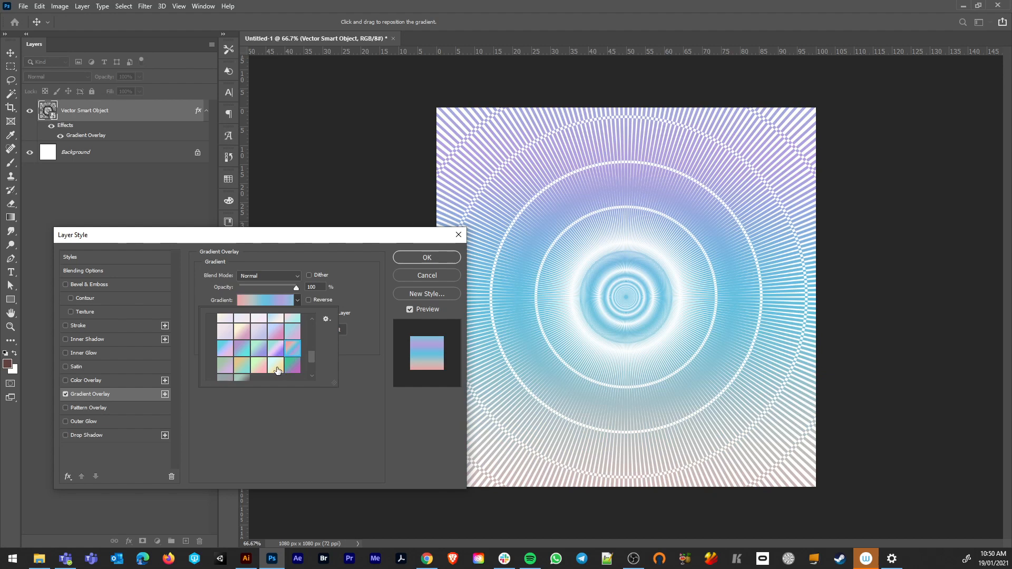
{"action": "left_click", "coordinate": [276, 365]}
{"action": "left_click", "coordinate": [292, 366]}
{"action": "left_click", "coordinate": [292, 350]}
{"action": "left_click", "coordinate": [365, 287]}
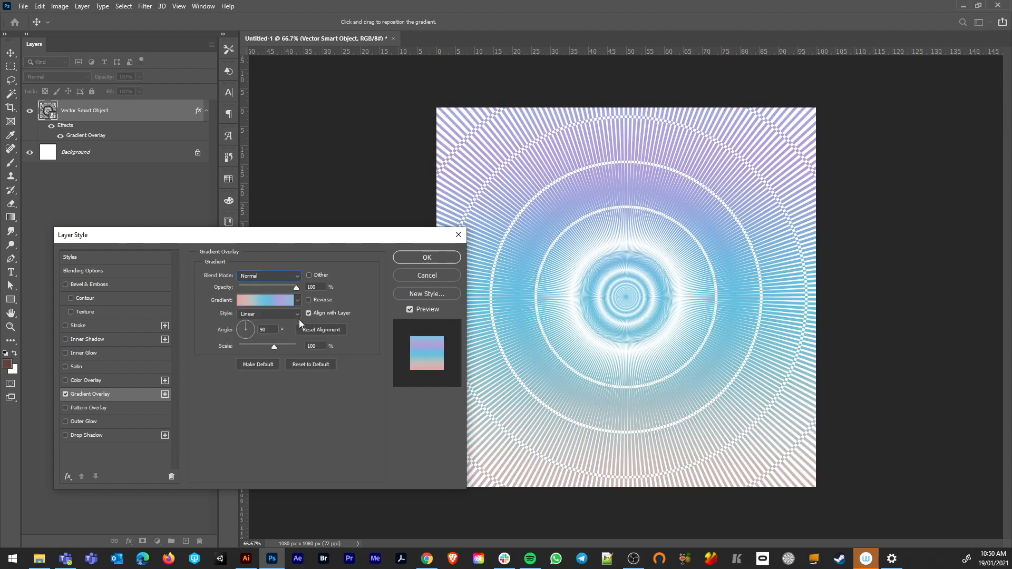
Step: Set the gradient overlay's style to Radial and its scale to 57%
{"action": "left_click", "coordinate": [261, 314]}
{"action": "left_click", "coordinate": [251, 331]}
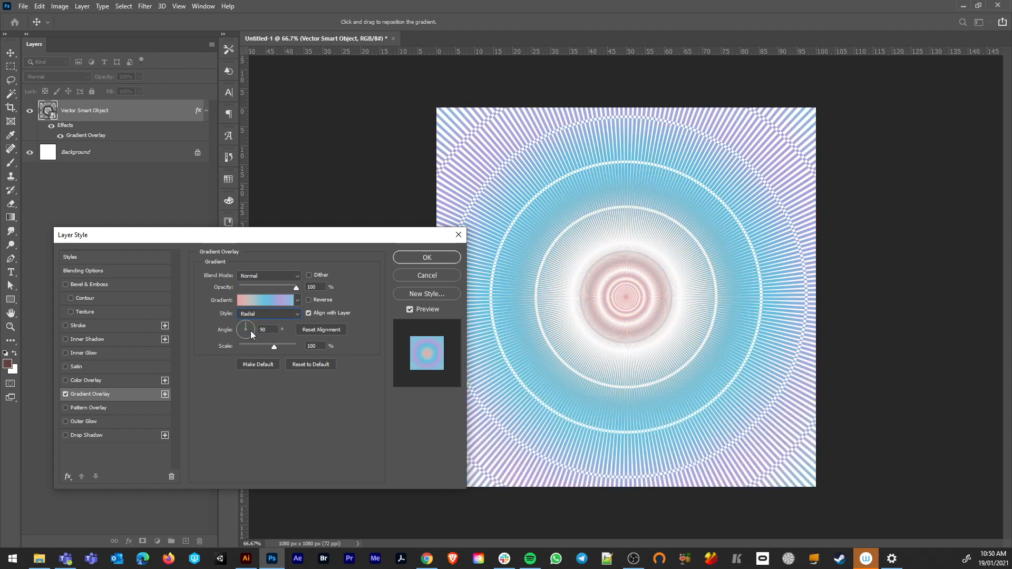
{"action": "left_click_drag", "start_coordinate": [274, 347], "coordinate": [255, 346]}
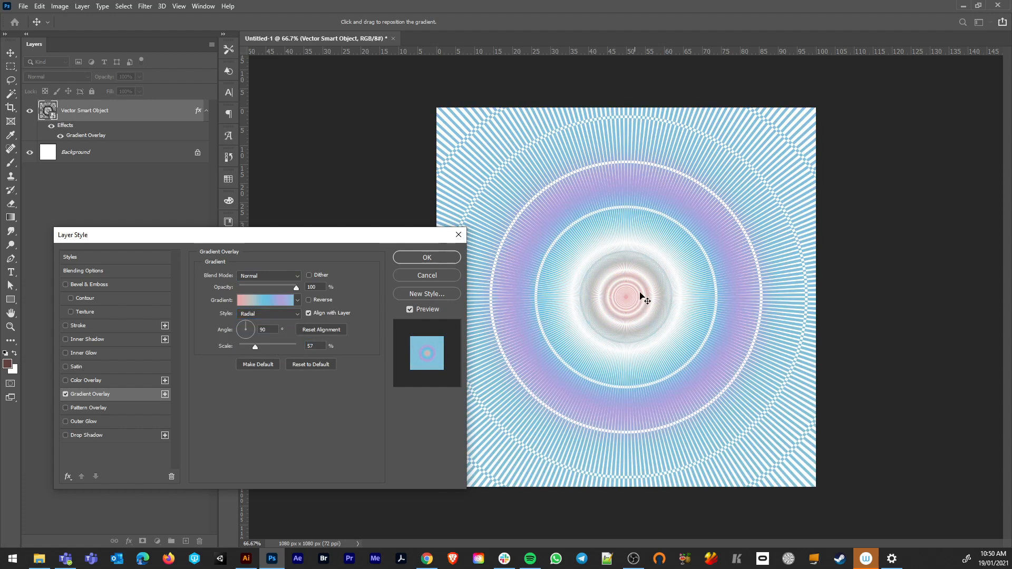
Step: Shift the radial gradient's centre up and to the right of the rings' centre, check the reference image and apply the overlay
{"action": "left_click_drag", "start_coordinate": [641, 295], "coordinate": [697, 250]}
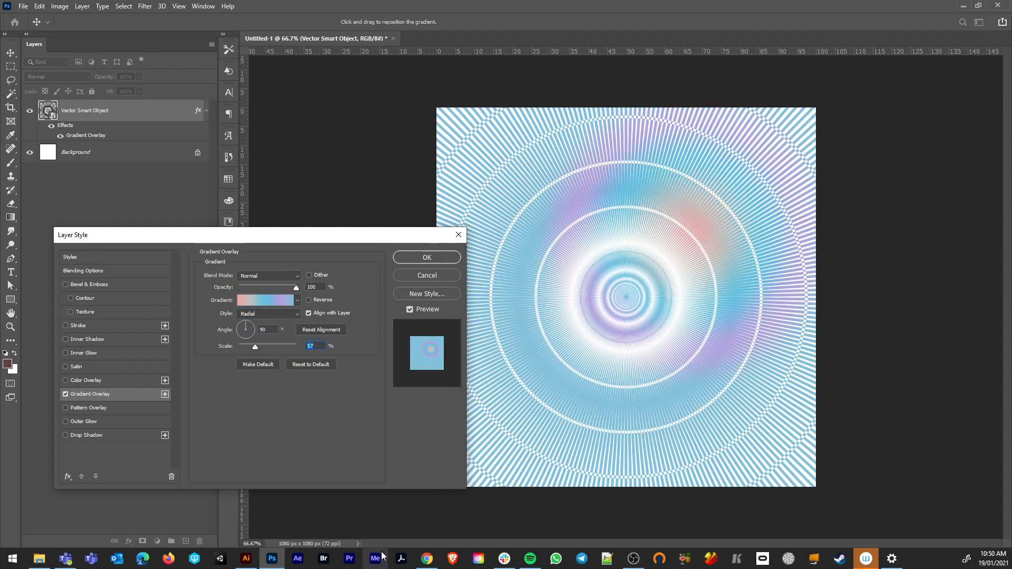
{"action": "left_click", "coordinate": [427, 560]}
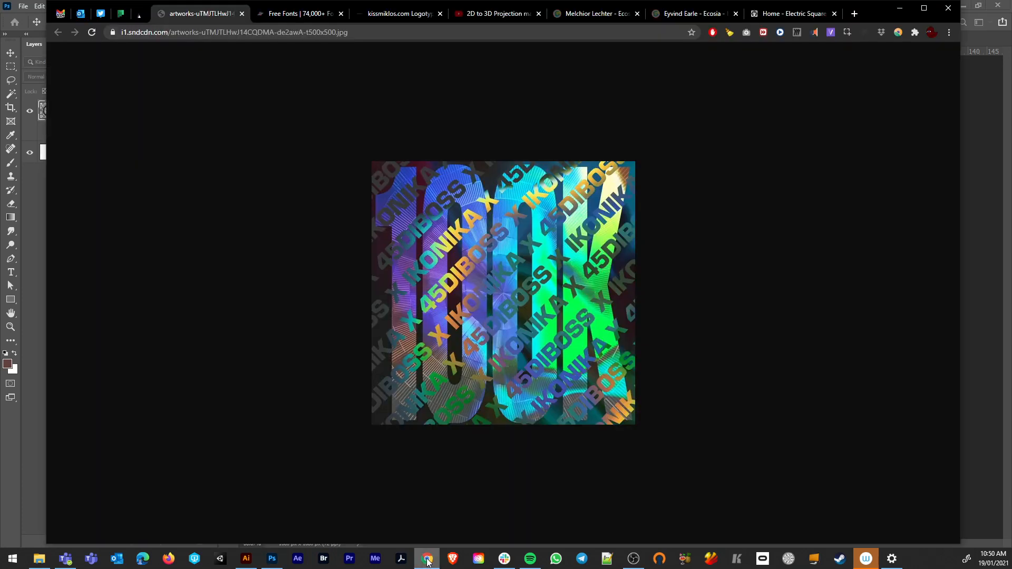
{"action": "left_click", "coordinate": [427, 560]}
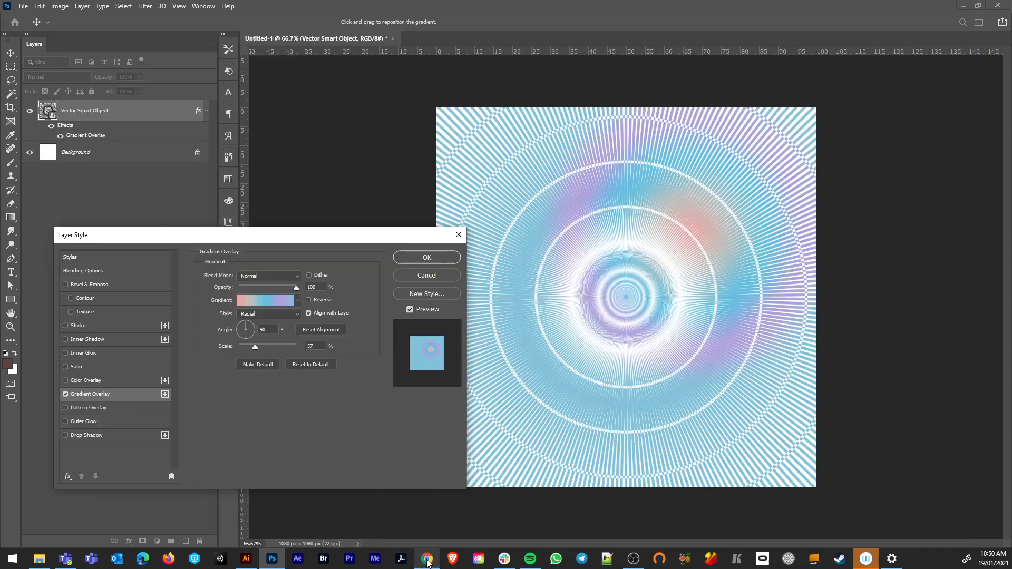
{"action": "left_click", "coordinate": [427, 258]}
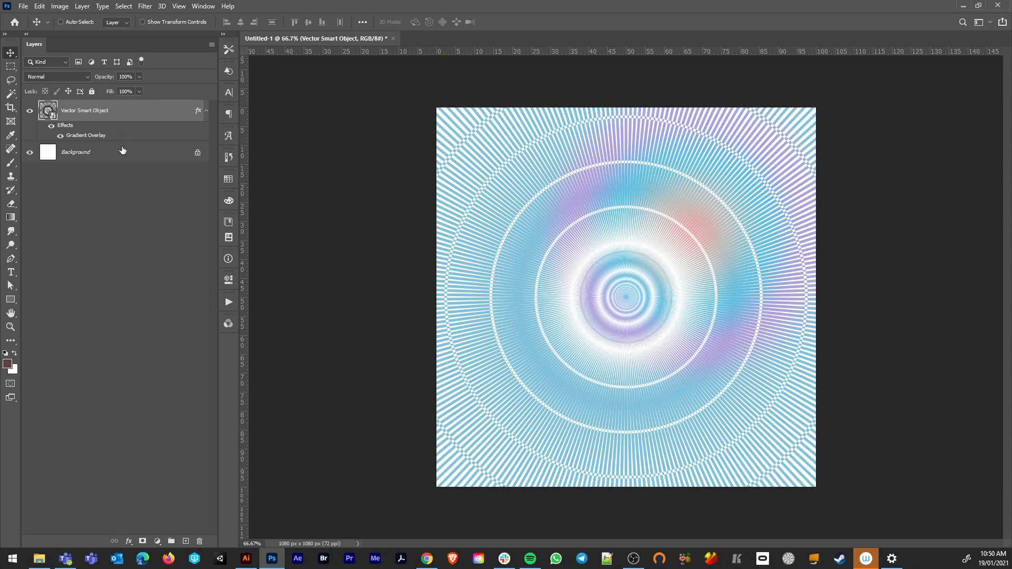
Step: Convert the Background to a regular layer and add a mid-grey 737373 Color Overlay at 100% opacity
{"action": "double_click", "coordinate": [121, 152]}
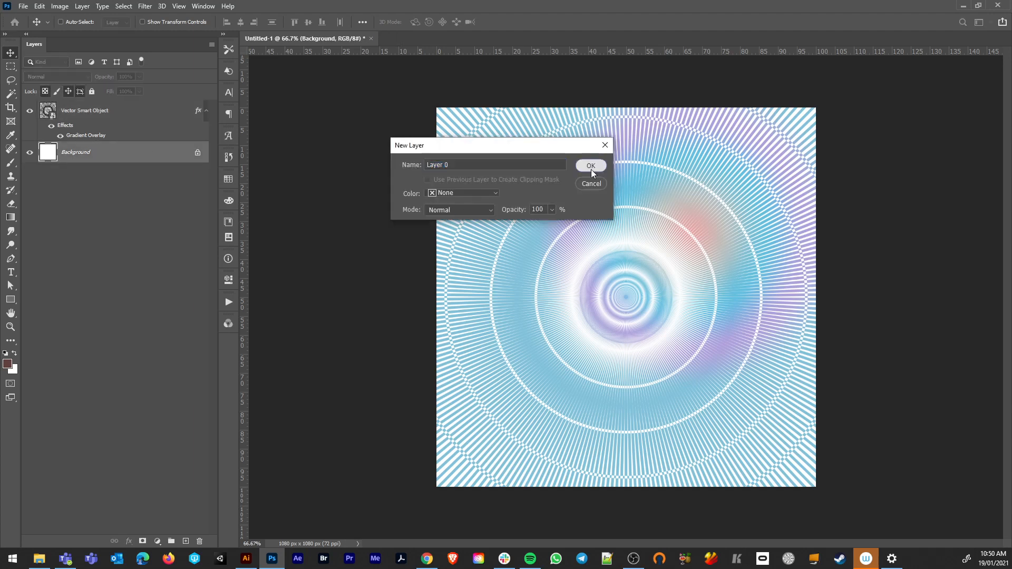
{"action": "left_click", "coordinate": [591, 167]}
{"action": "double_click", "coordinate": [140, 160]}
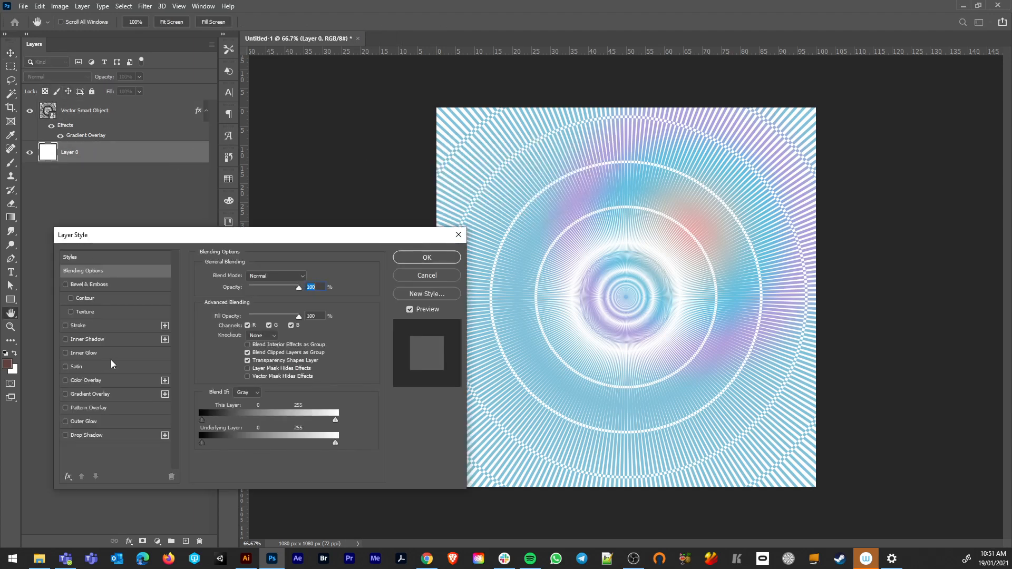
{"action": "left_click", "coordinate": [71, 380]}
{"action": "left_click", "coordinate": [308, 277]}
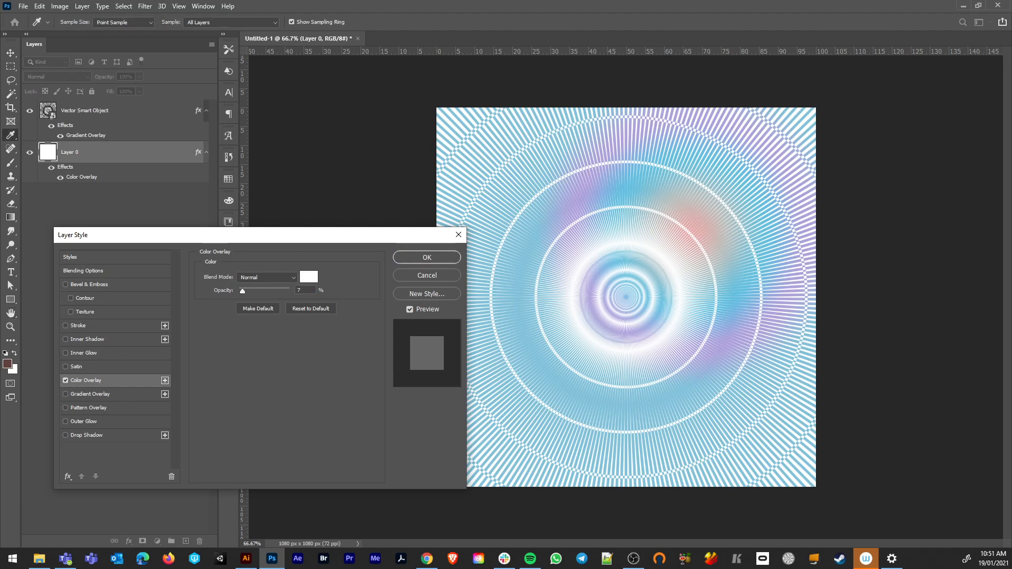
{"action": "left_click", "coordinate": [395, 260]}
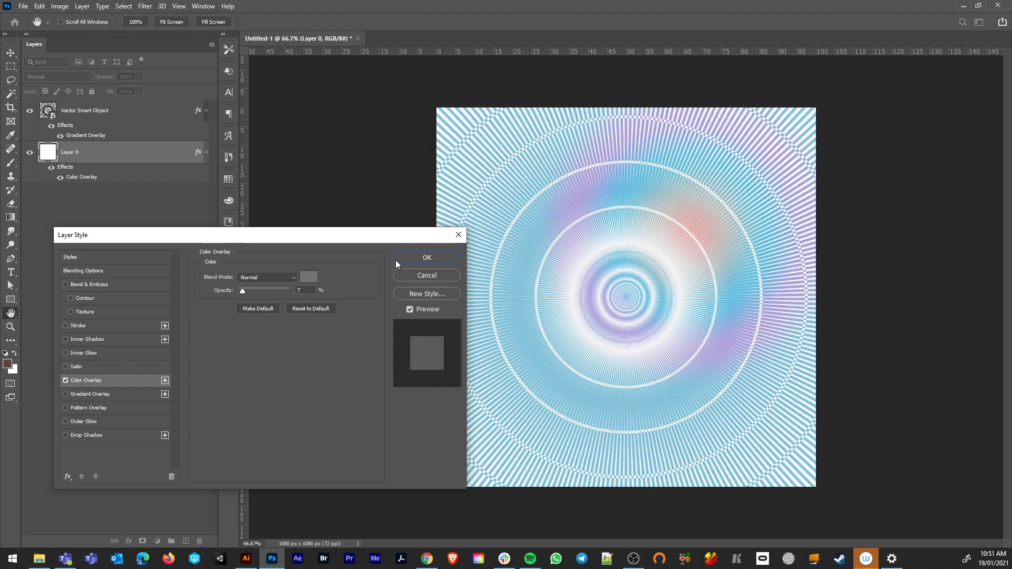
{"action": "left_click_drag", "start_coordinate": [235, 288], "coordinate": [337, 283]}
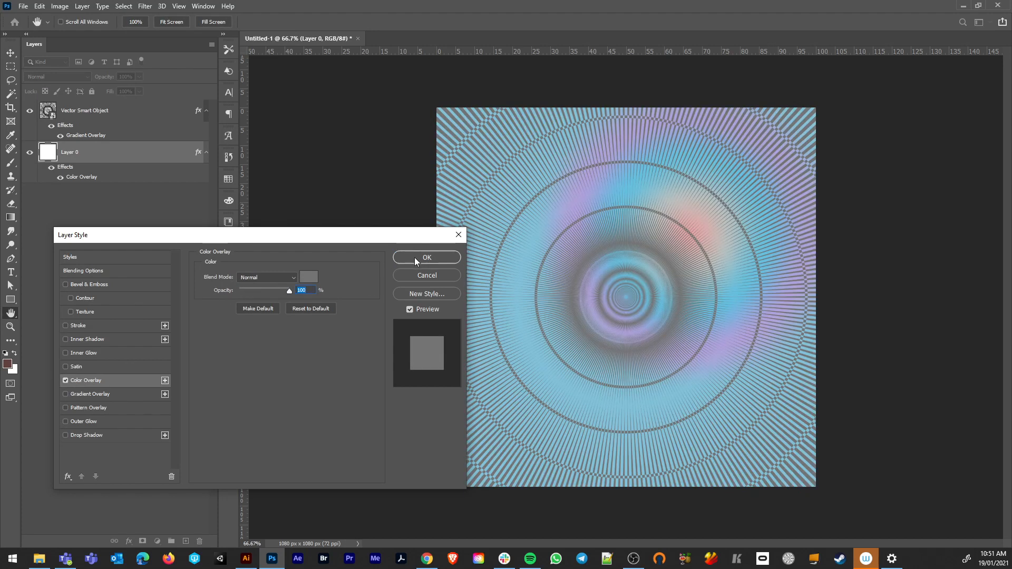
{"action": "left_click", "coordinate": [414, 258]}
Step: Darken Layer 0's Color Overlay to a neutral dark grey
{"action": "double_click", "coordinate": [131, 158]}
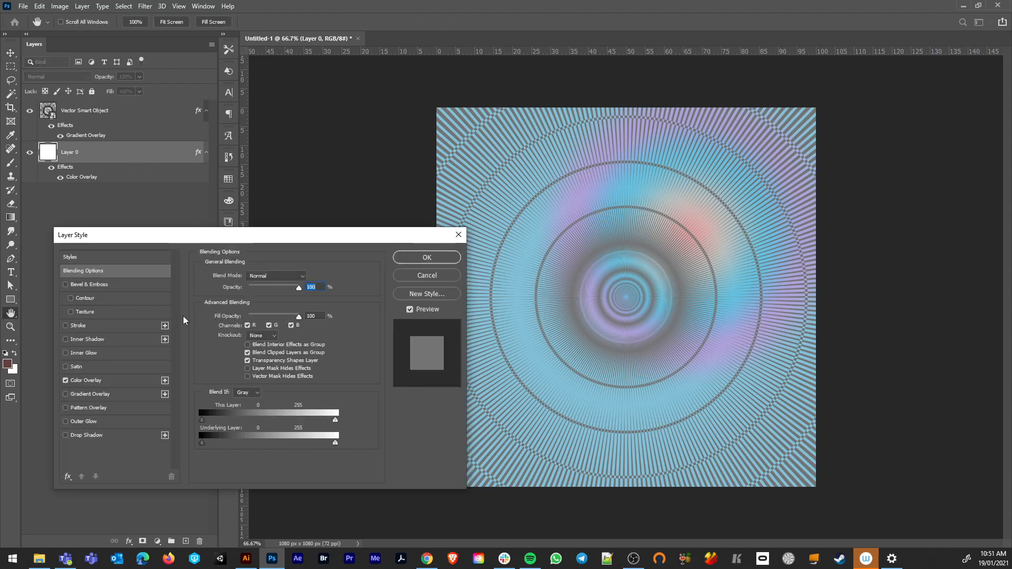
{"action": "left_click", "coordinate": [105, 381]}
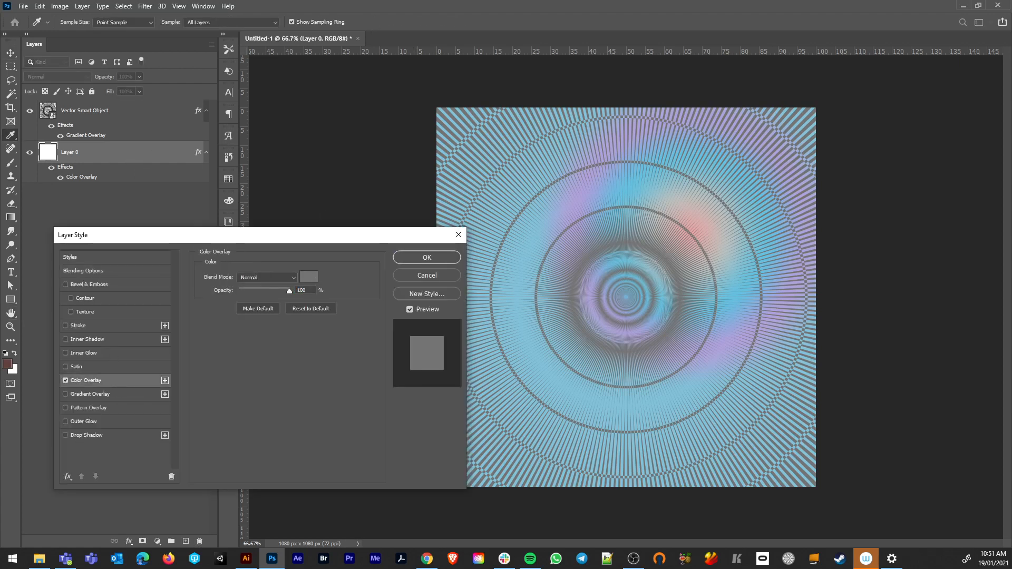
{"action": "left_click_drag", "start_coordinate": [0, 241], "coordinate": [330, 245]}
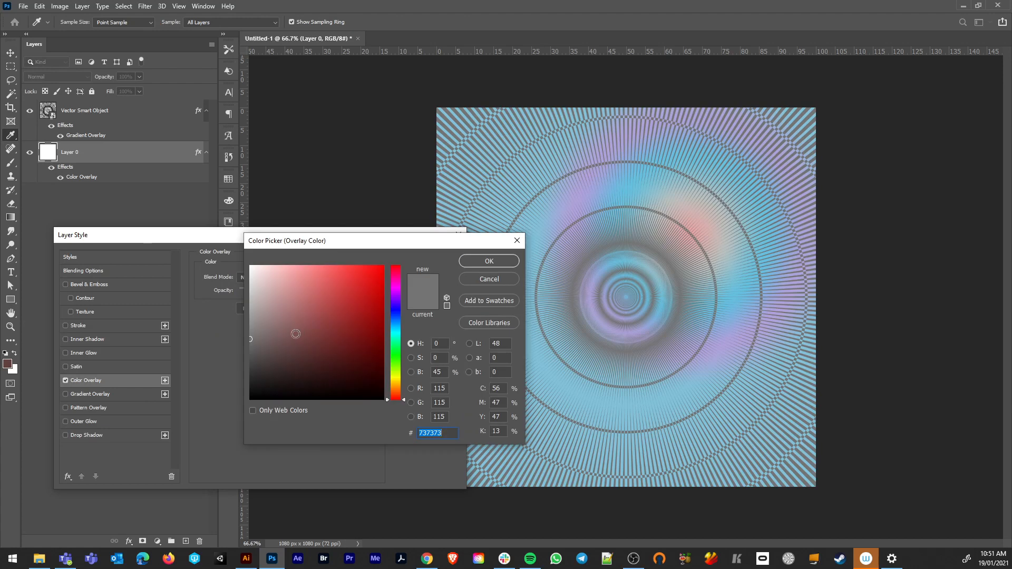
{"action": "left_click_drag", "start_coordinate": [295, 334], "coordinate": [237, 367]}
{"action": "left_click", "coordinate": [470, 260]}
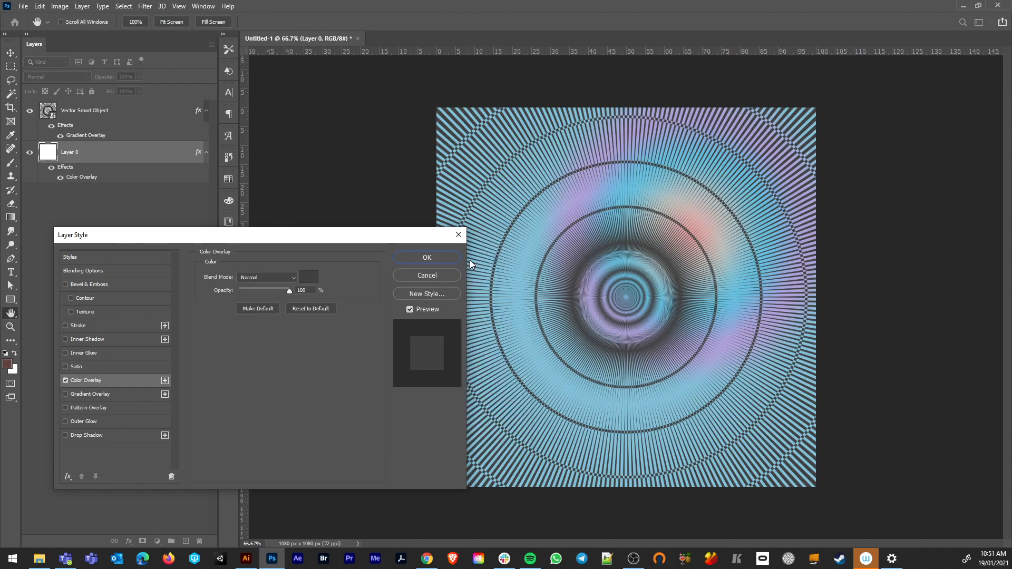
{"action": "left_click", "coordinate": [408, 258]}
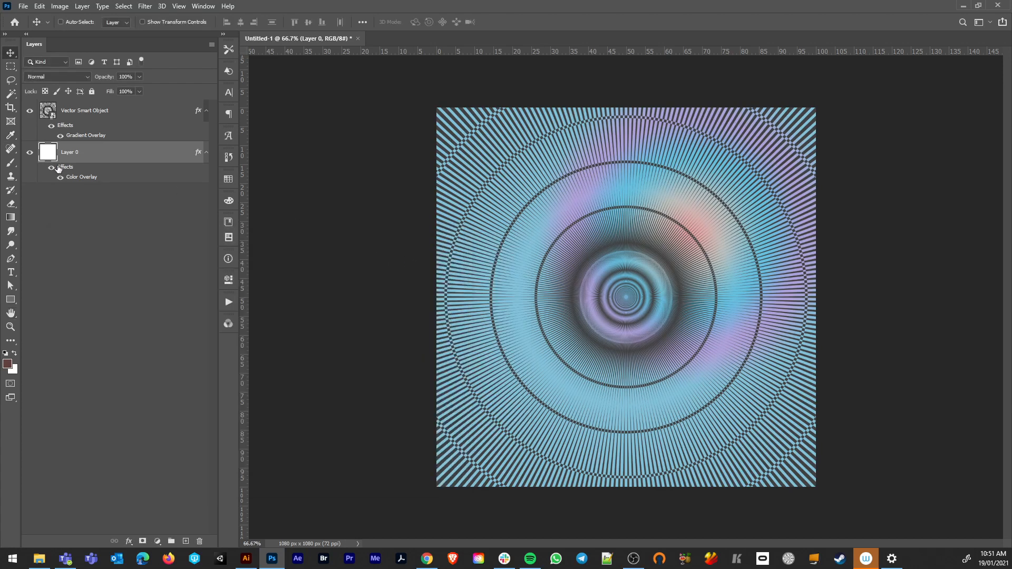
Step: Add a layer mask to the Vector Smart Object and enlarge the soft brush to 800 px
{"action": "left_click", "coordinate": [30, 112]}
{"action": "left_click", "coordinate": [30, 112]}
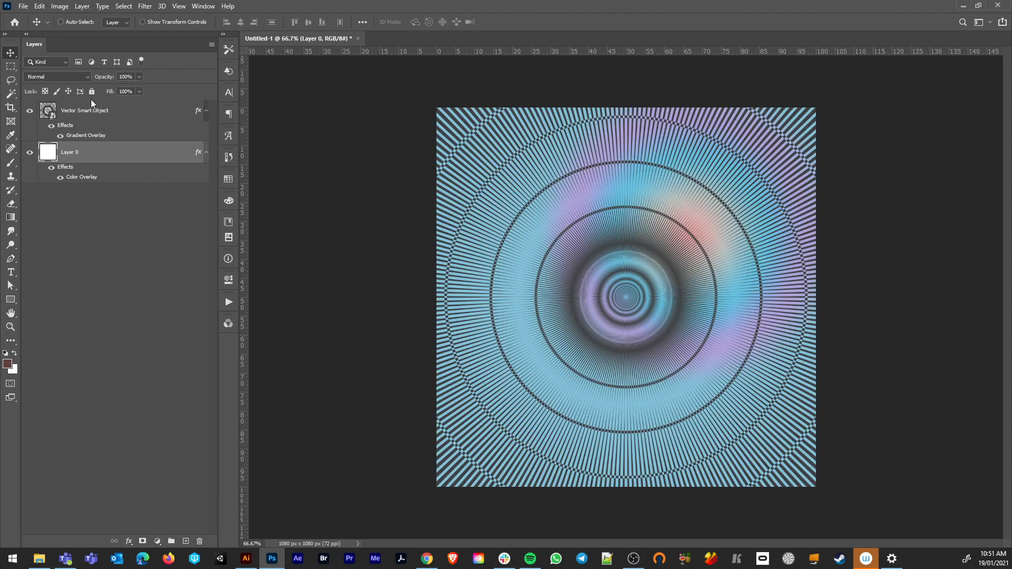
{"action": "left_click", "coordinate": [127, 111]}
{"action": "left_click", "coordinate": [146, 542]}
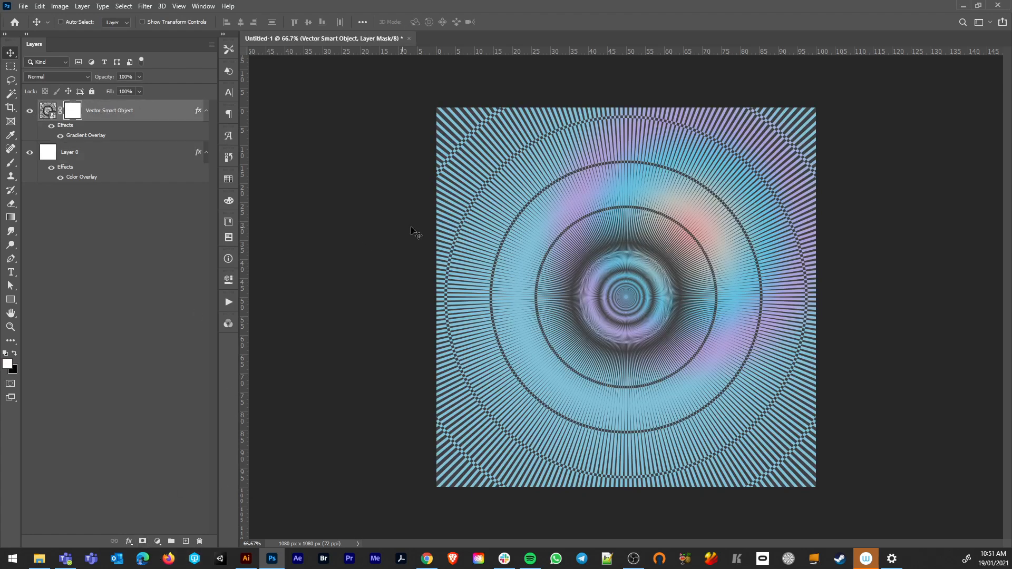
{"action": "key", "text": "b"}
{"action": "key", "text": "bracketright"}
{"action": "key", "text": "bracketright"}
{"action": "key", "text": "bracketright"}
{"action": "key", "text": "bracketright"}
{"action": "key", "text": "bracketright"}
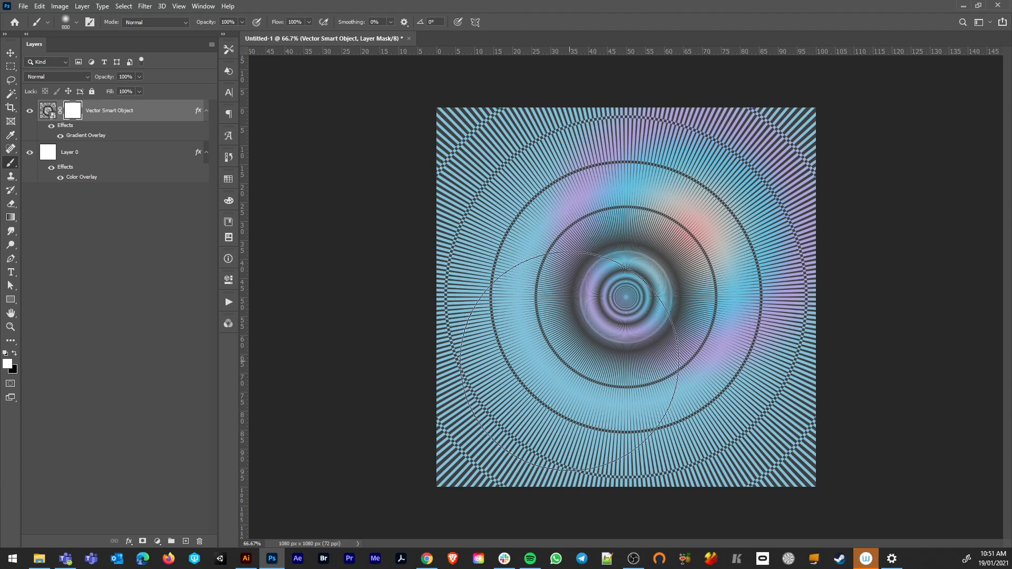
Step: Try fading parts of the radial lines by painting black on the mask around the artwork's centre
{"action": "key", "text": "x"}
{"action": "mouse_move", "coordinate": [564, 337]}
{"action": "left_mouse_down"}
{"action": "mouse_move", "coordinate": [543, 299]}
{"action": "mouse_move", "coordinate": [582, 231]}
{"action": "left_mouse_up"}
{"action": "left_click", "coordinate": [717, 202]}
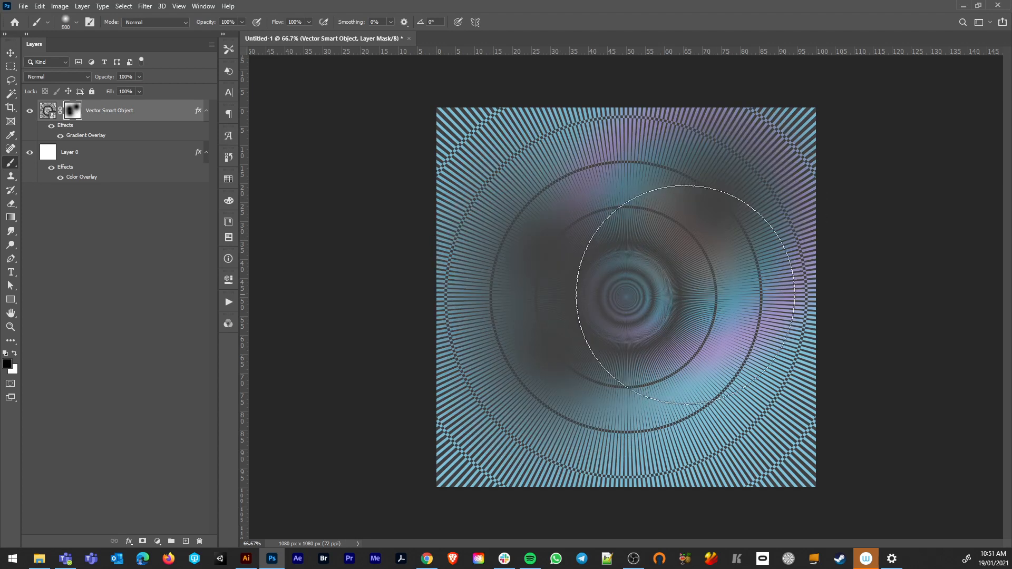
{"action": "left_click", "coordinate": [666, 325]}
Step: Undo the black mask painting and the Vector Smart Object's layer mask
{"action": "key", "text": "ctrl+z"}
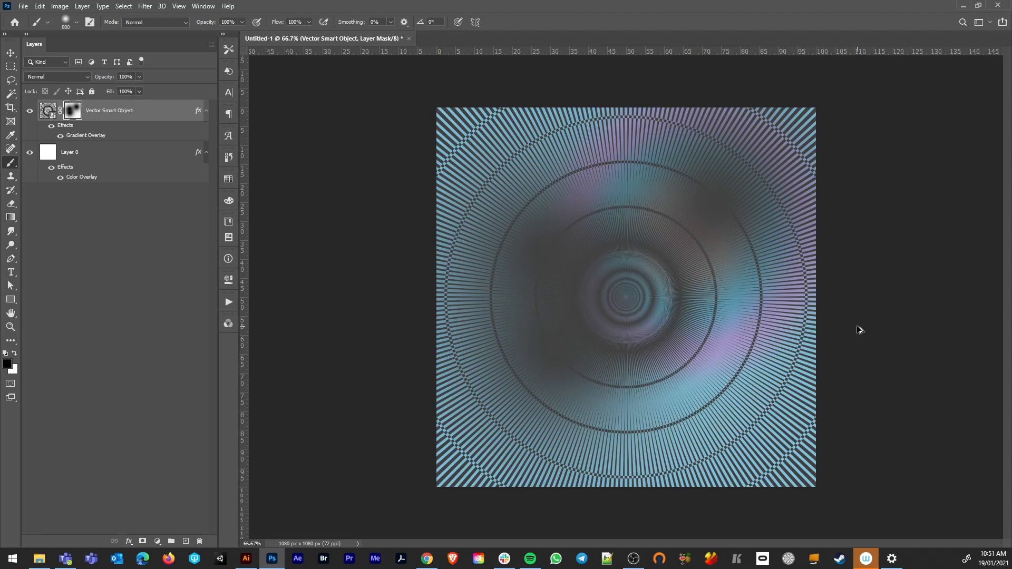
{"action": "key", "text": "ctrl+shift+z"}
{"action": "key", "text": "ctrl+z"}
{"action": "key", "text": "ctrl+z"}
{"action": "key", "text": "ctrl+z"}
{"action": "key", "text": "ctrl+z"}
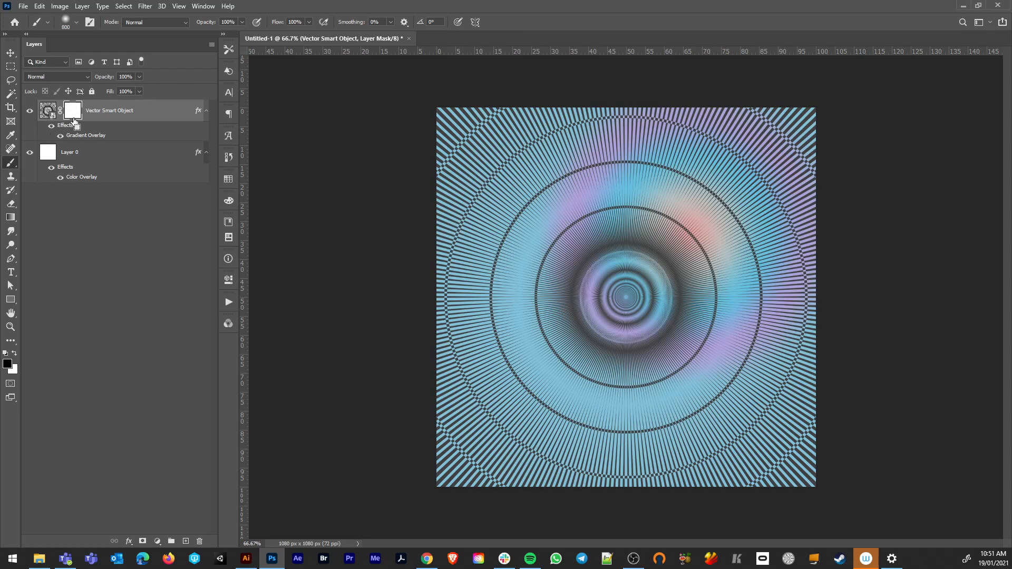
{"action": "key", "text": "ctrl+z"}
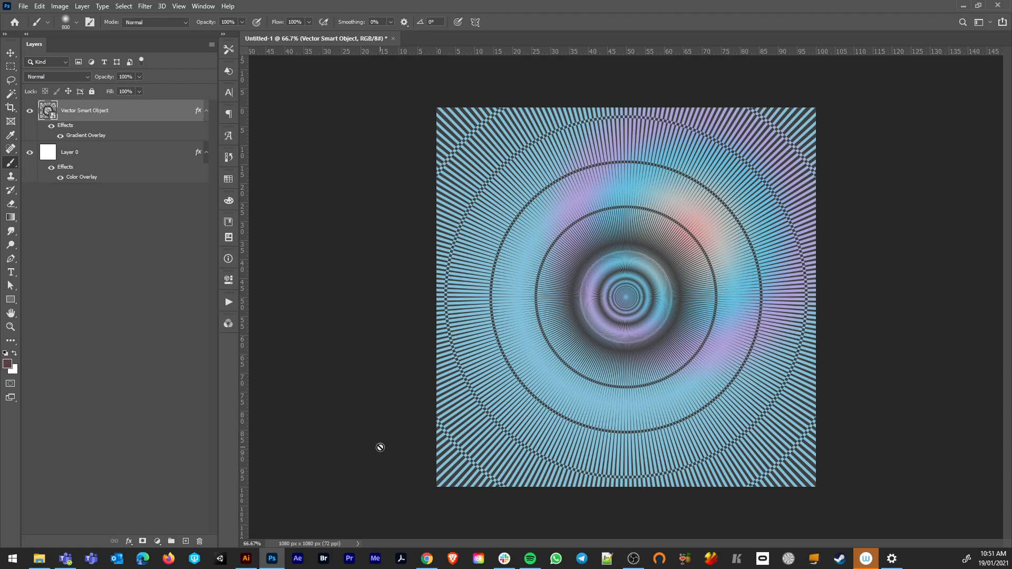
Step: Compare the artwork with the reference image in the browser and hide Layer 0's effects
{"action": "left_click", "coordinate": [426, 562]}
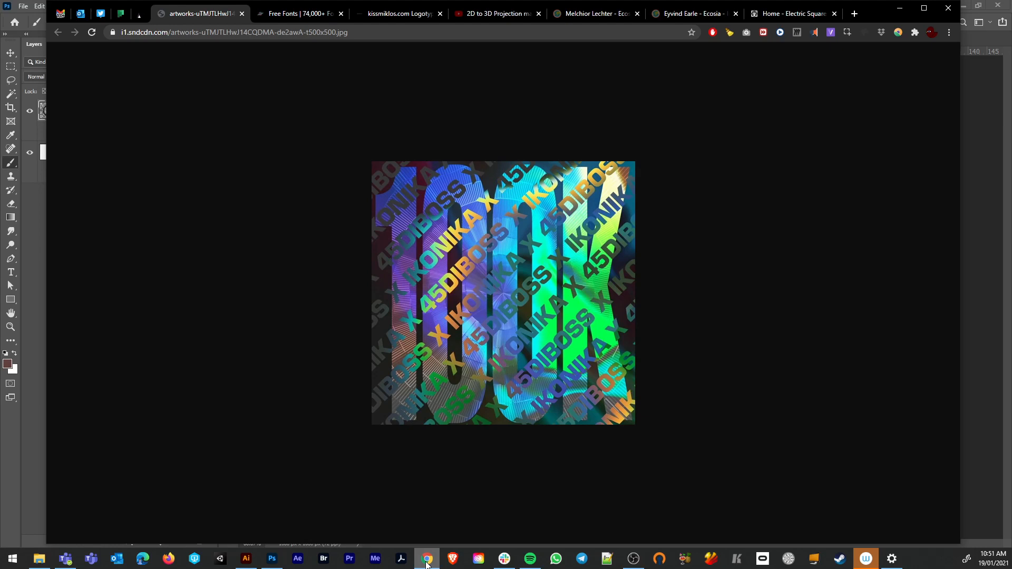
{"action": "left_click", "coordinate": [426, 562]}
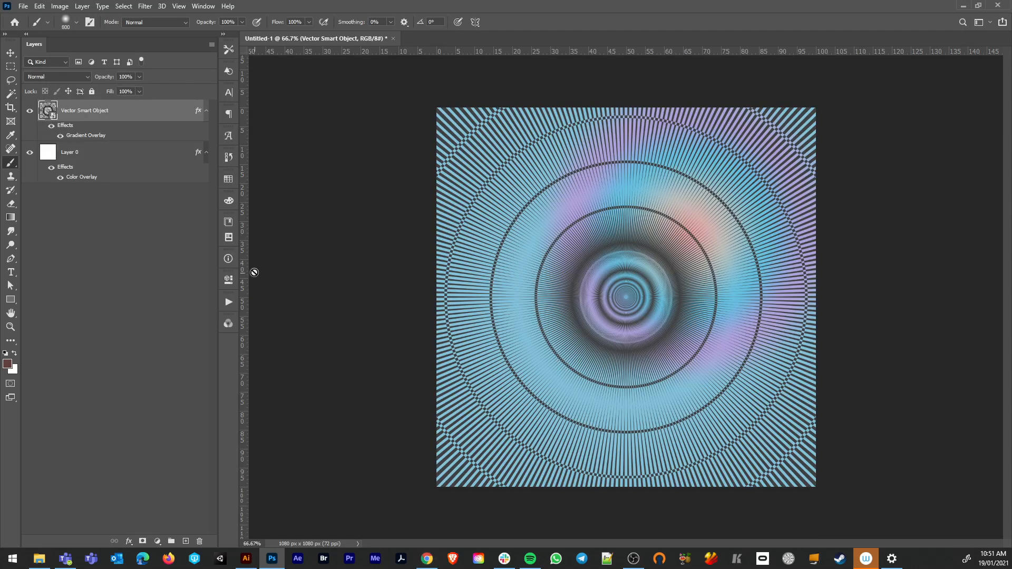
{"action": "left_click", "coordinate": [30, 111]}
{"action": "left_click", "coordinate": [30, 111]}
{"action": "left_click", "coordinate": [106, 158]}
{"action": "left_click", "coordinate": [52, 168]}
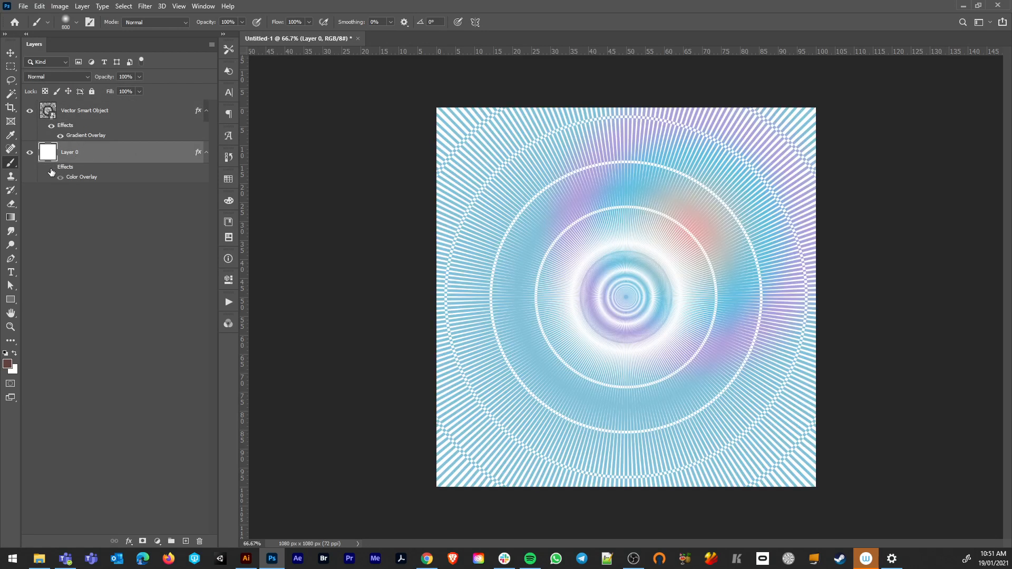
Step: Add a dark grey 3e3e3e Color Overlay at 45% opacity to the Vector Smart Object and show Layer 0's effects again
{"action": "double_click", "coordinate": [136, 116]}
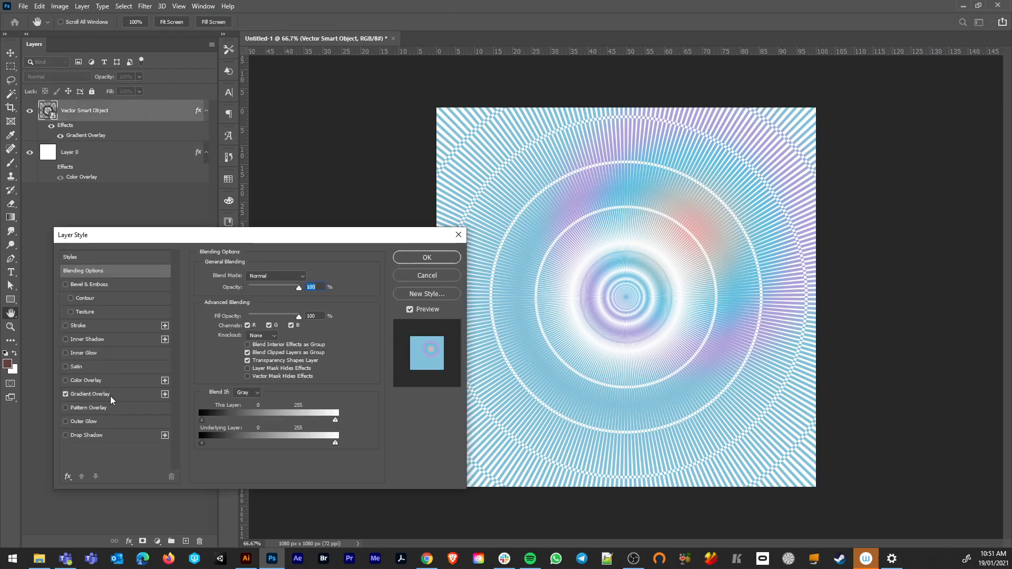
{"action": "left_click", "coordinate": [81, 379]}
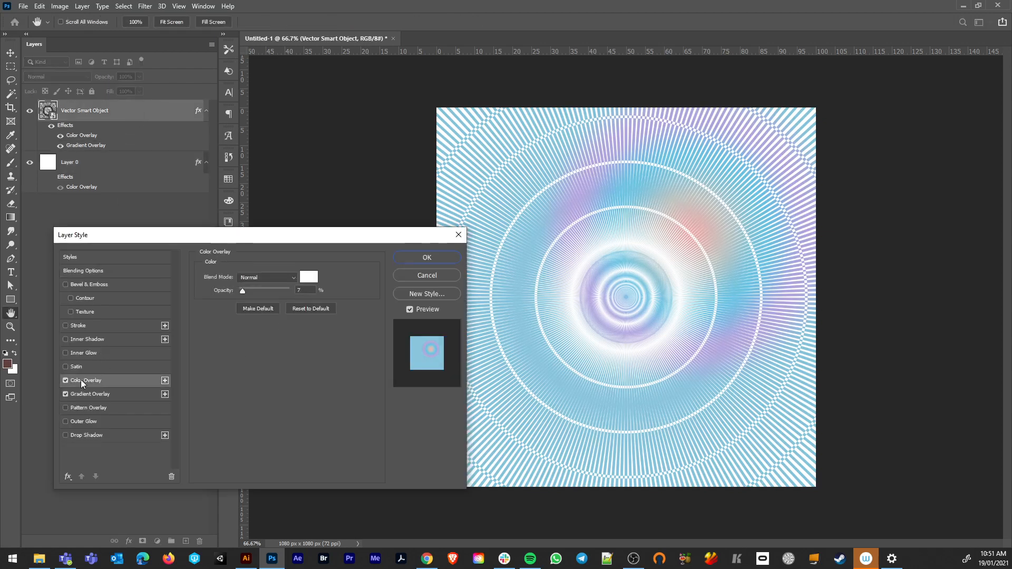
{"action": "left_click", "coordinate": [308, 278]}
{"action": "type", "text": "3f3f3f"}
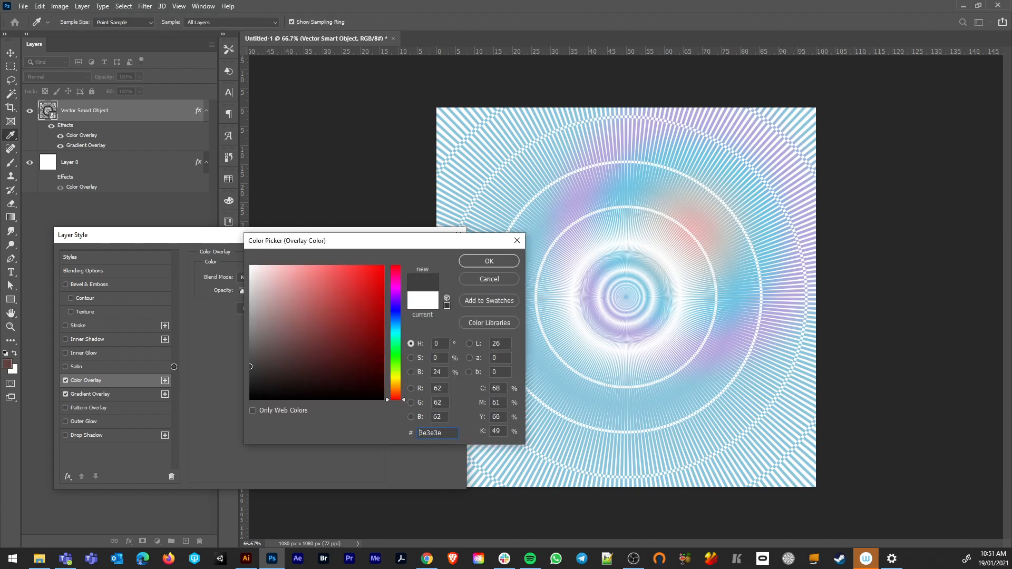
{"action": "left_click", "coordinate": [489, 262]}
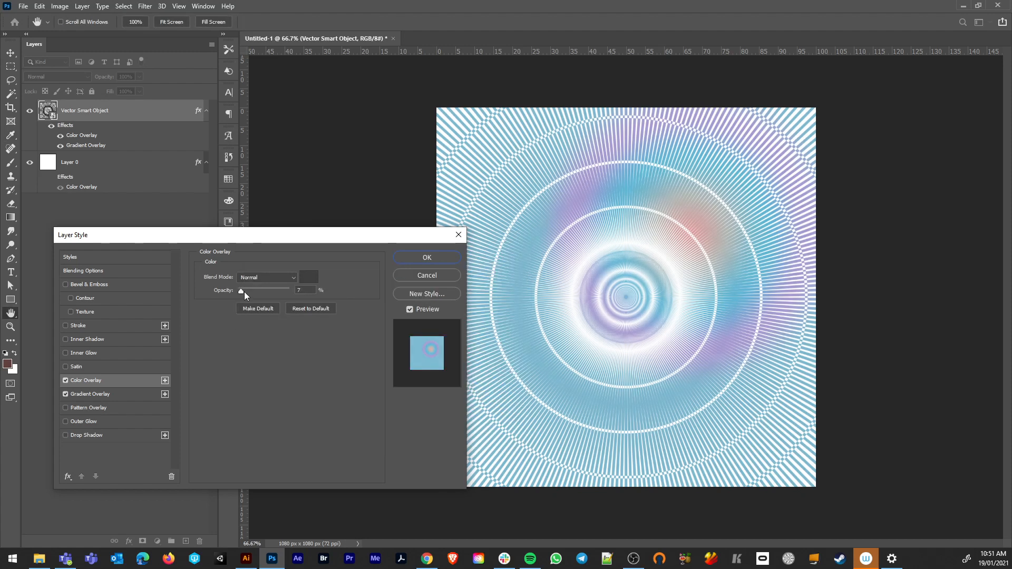
{"action": "left_click_drag", "start_coordinate": [244, 292], "coordinate": [261, 293]}
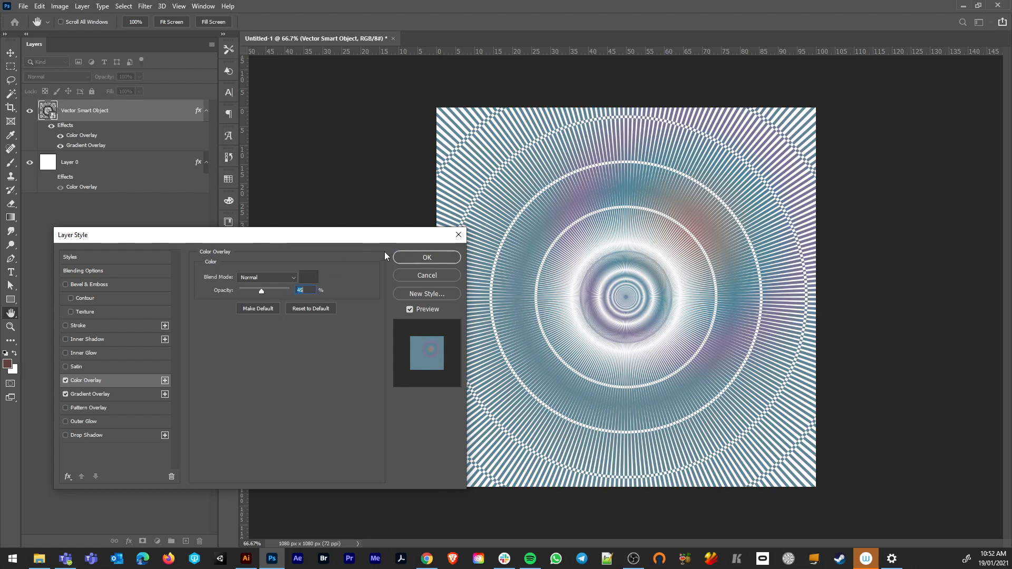
{"action": "left_click", "coordinate": [427, 258]}
{"action": "left_click", "coordinate": [51, 177]}
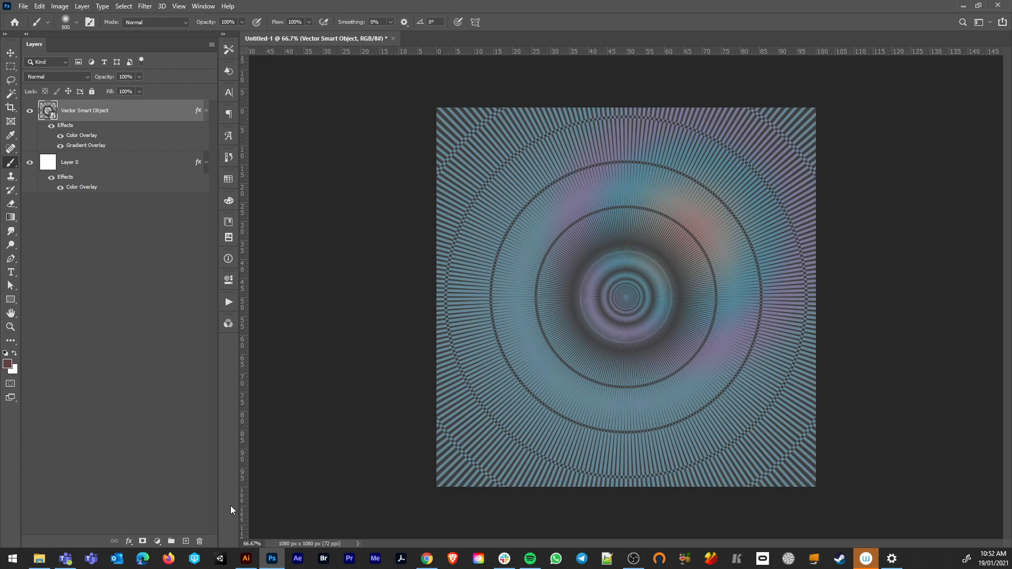
Step: Create a paragraph text box over nearly the whole artwork and enter the text beginning "STOP BOINE EXPLOITA"
{"action": "left_click", "coordinate": [10, 272]}
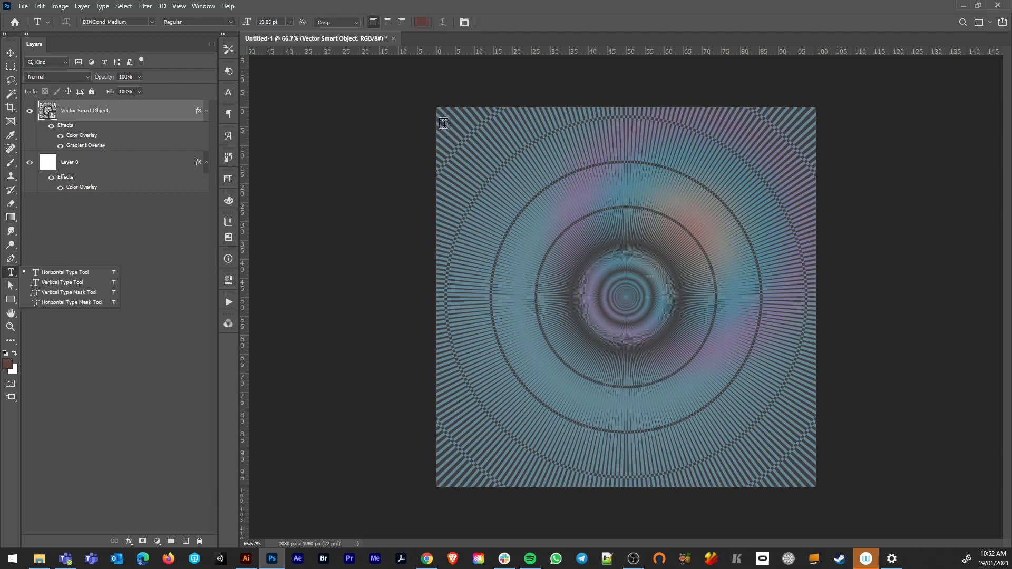
{"action": "left_click_drag", "start_coordinate": [445, 125], "coordinate": [797, 470]}
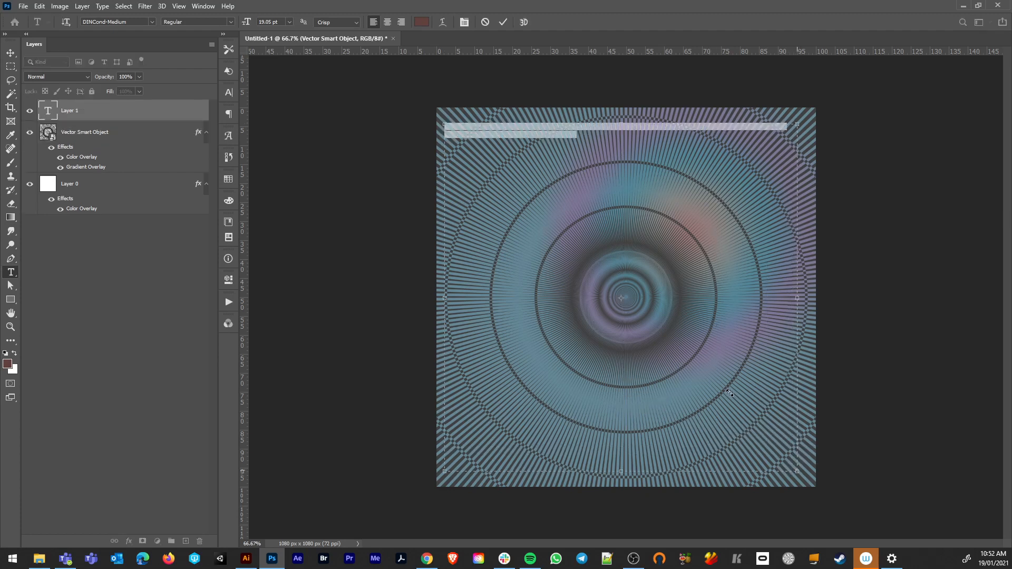
{"action": "type", "text": "te"}
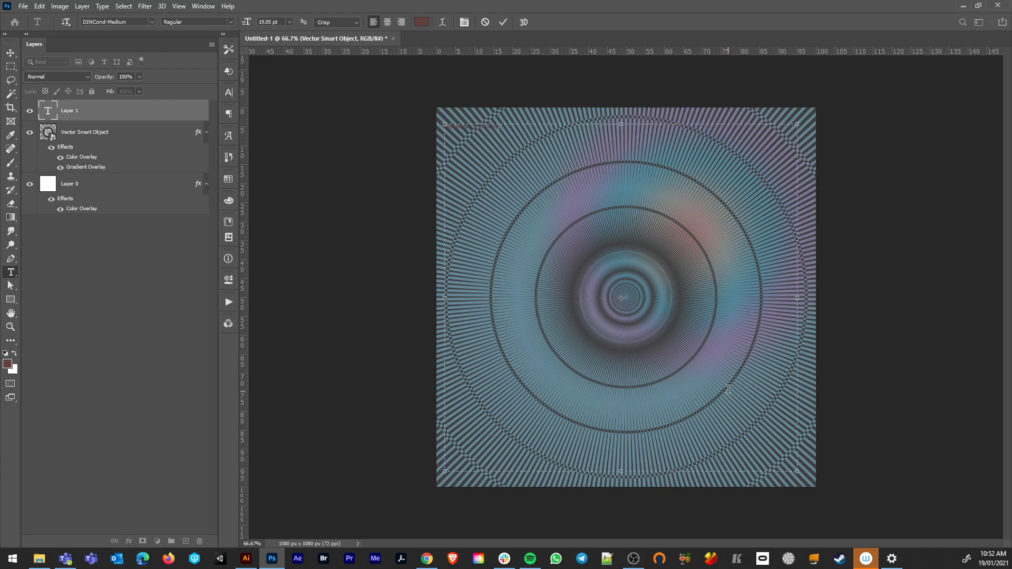
Step: Enlarge all of the text in the box to 294 pt
{"action": "key", "text": "ctrl+a"}
{"action": "left_click", "coordinate": [269, 21]}
{"action": "type", "text": "353"}
{"action": "key", "text": "Return"}
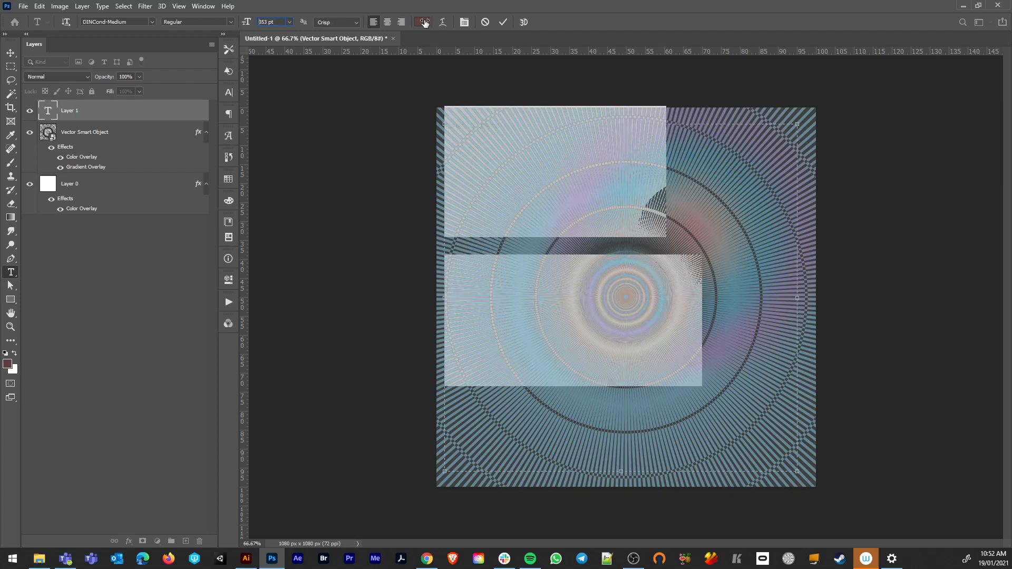
{"action": "left_click_drag", "start_coordinate": [425, 22], "coordinate": [393, 32]}
{"action": "left_click", "coordinate": [534, 290]}
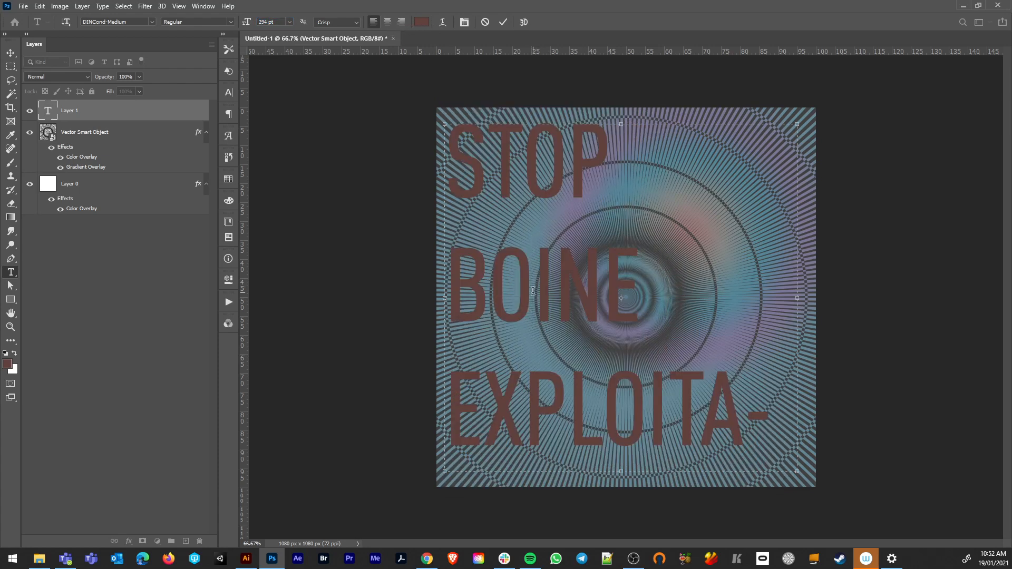
Step: Insert the missing V to make the slogan's second word "BOVINE" and set all of the text to 255 pt
{"action": "type", "text": "V"}
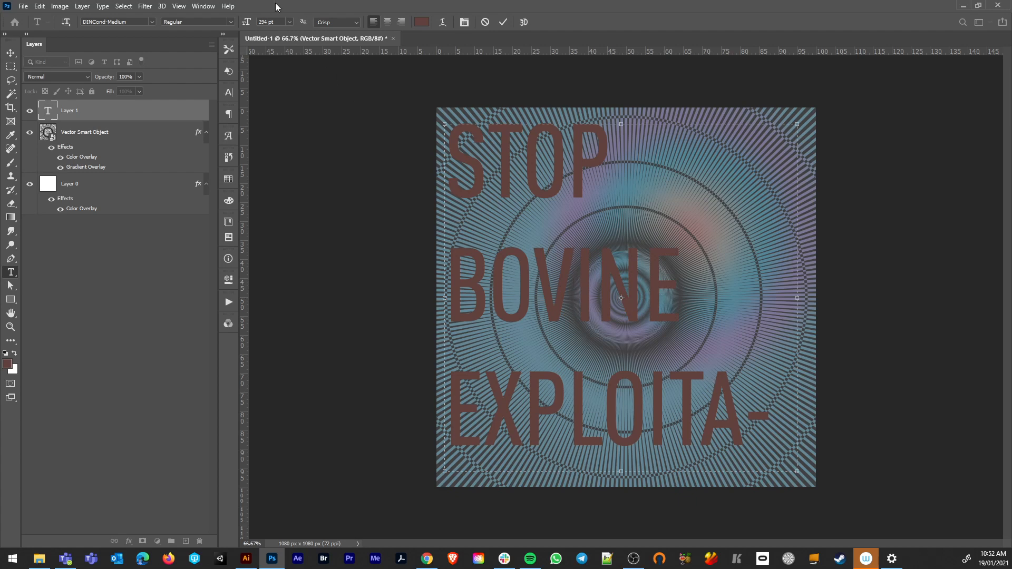
{"action": "key", "text": "ctrl+a"}
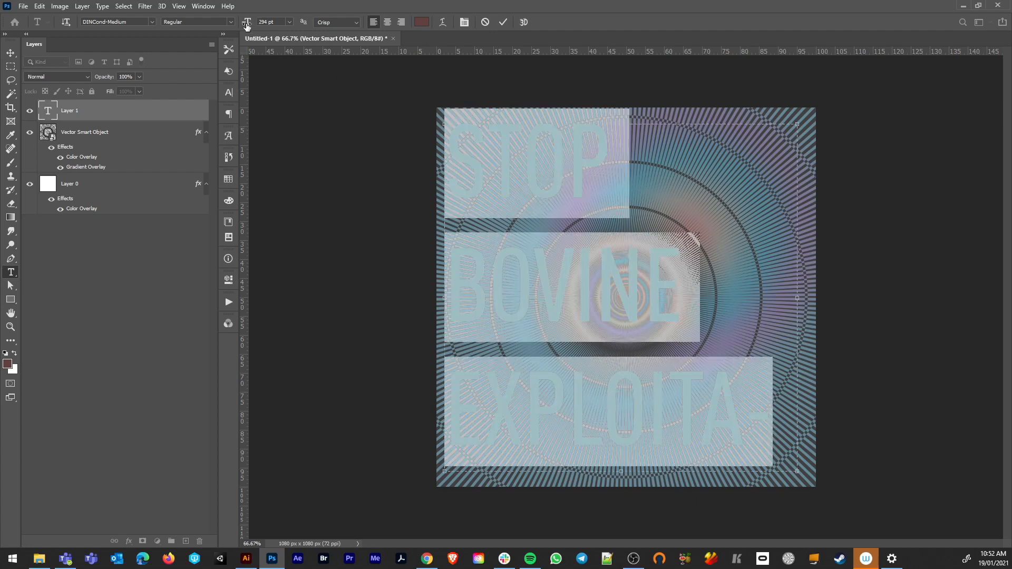
{"action": "mouse_move", "coordinate": [247, 25]}
{"action": "left_mouse_down"}
{"action": "mouse_move", "coordinate": [210, 21]}
{"action": "mouse_move", "coordinate": [226, 22]}
{"action": "left_mouse_up"}
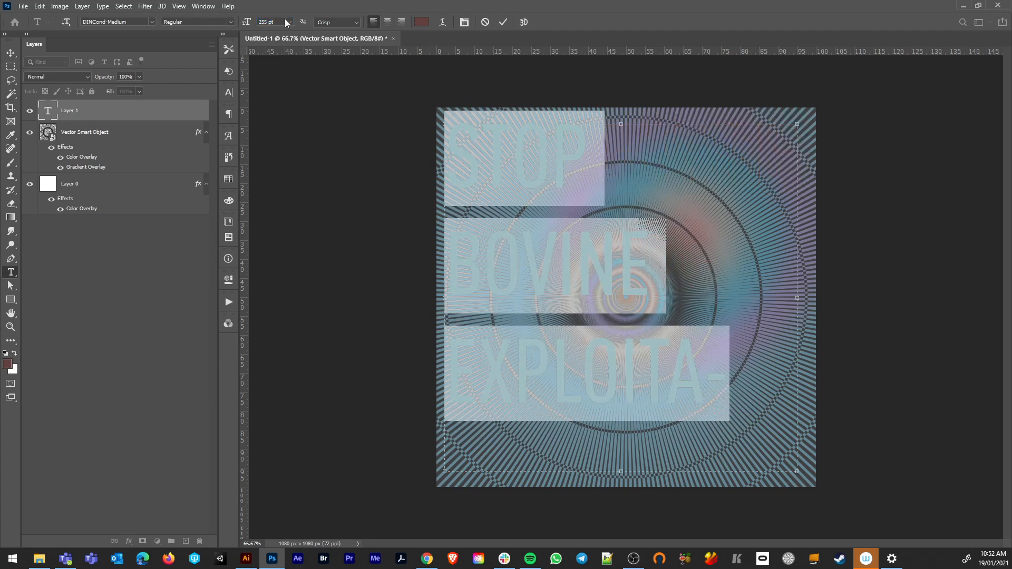
Step: Turn off hyphenation for the slogan paragraph
{"action": "left_click", "coordinate": [229, 114]}
{"action": "left_click", "coordinate": [347, 111]}
{"action": "left_click", "coordinate": [373, 139]}
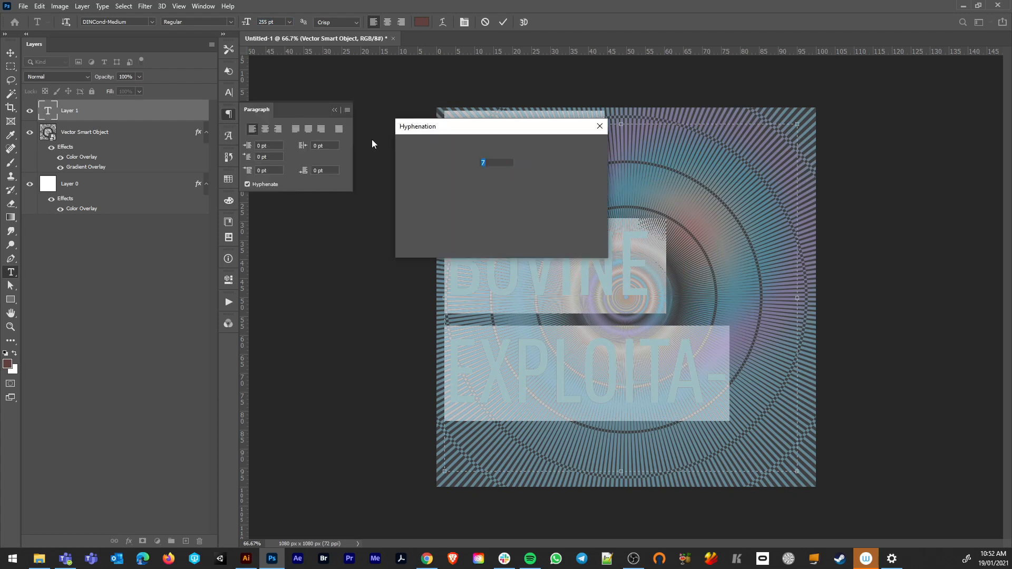
{"action": "left_click", "coordinate": [409, 145]}
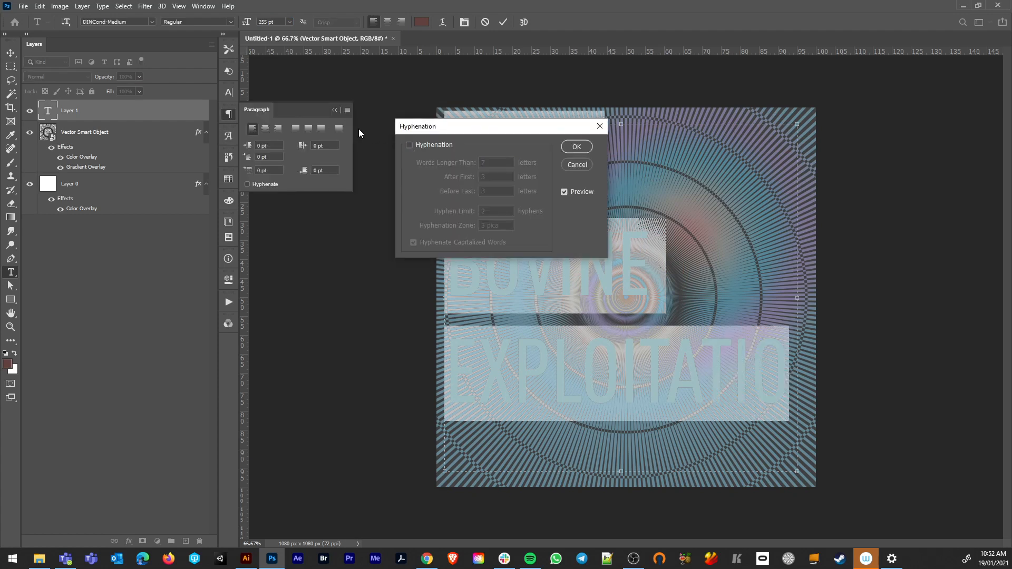
{"action": "left_click", "coordinate": [577, 147]}
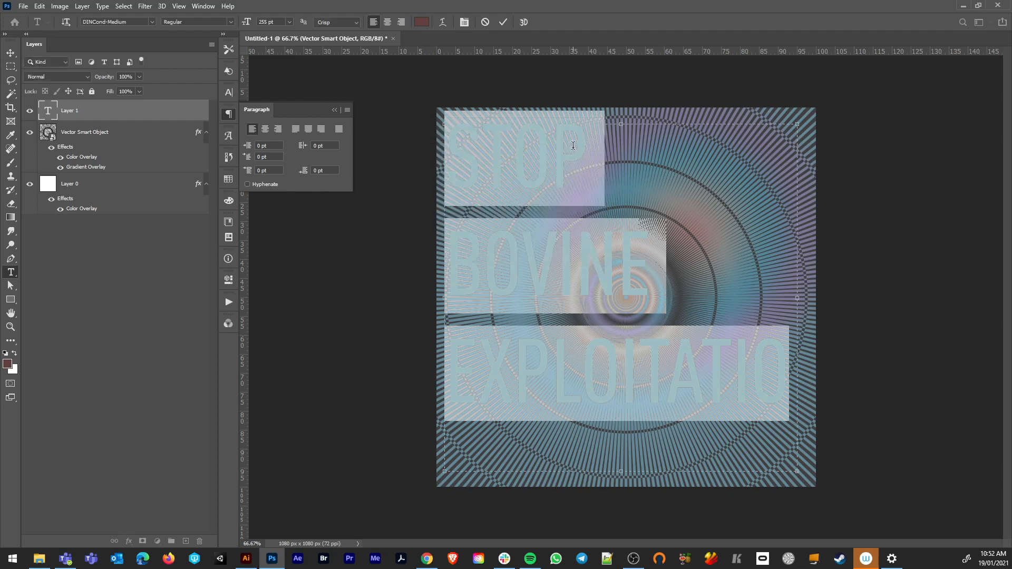
Step: Move the slogan text block slightly down the artwork and set the tracking of all its text to -50
{"action": "left_click", "coordinate": [12, 53]}
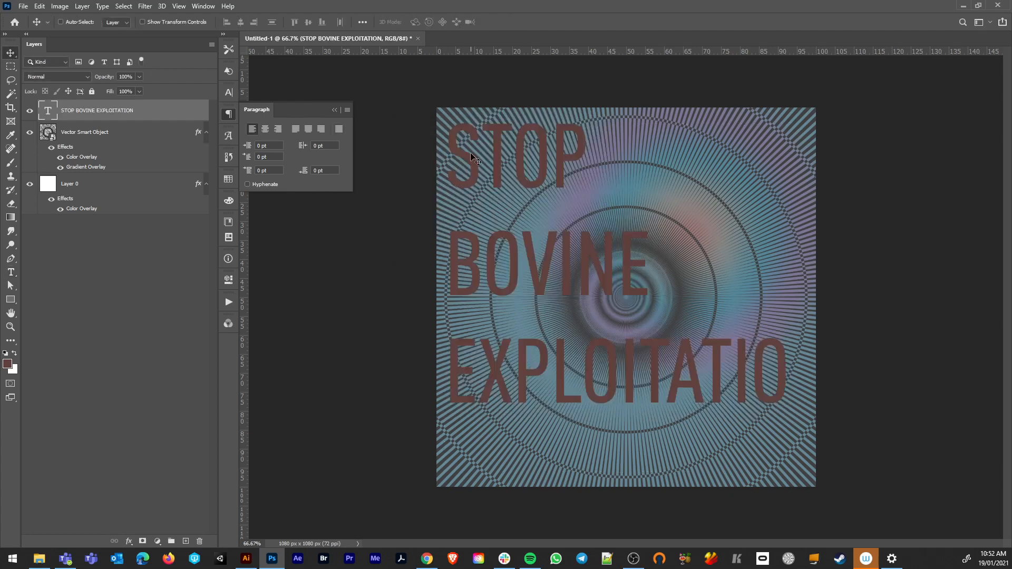
{"action": "left_click_drag", "start_coordinate": [483, 158], "coordinate": [485, 185]}
{"action": "key", "text": "t"}
{"action": "left_click", "coordinate": [651, 417]}
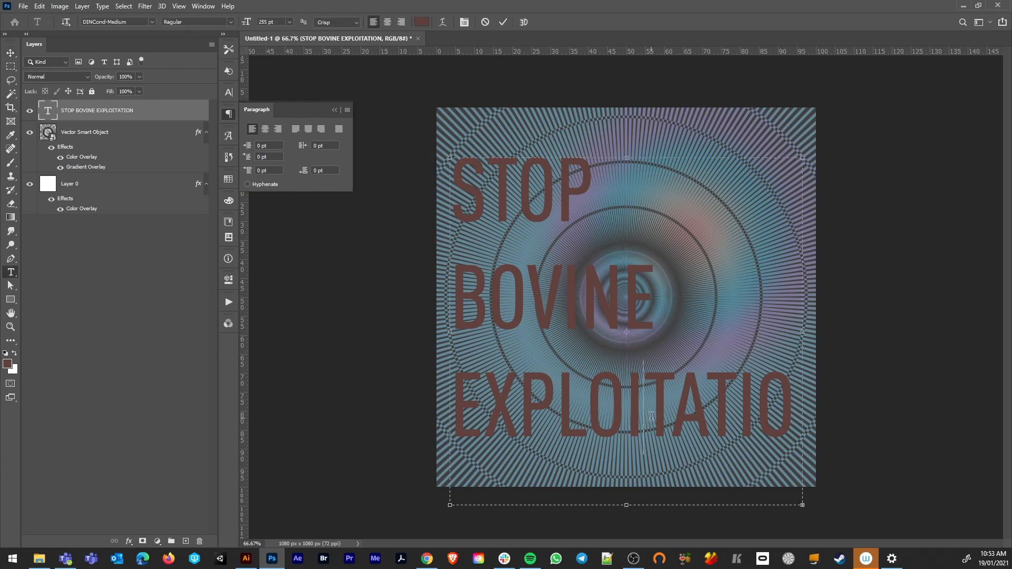
{"action": "key", "text": "ctrl+a"}
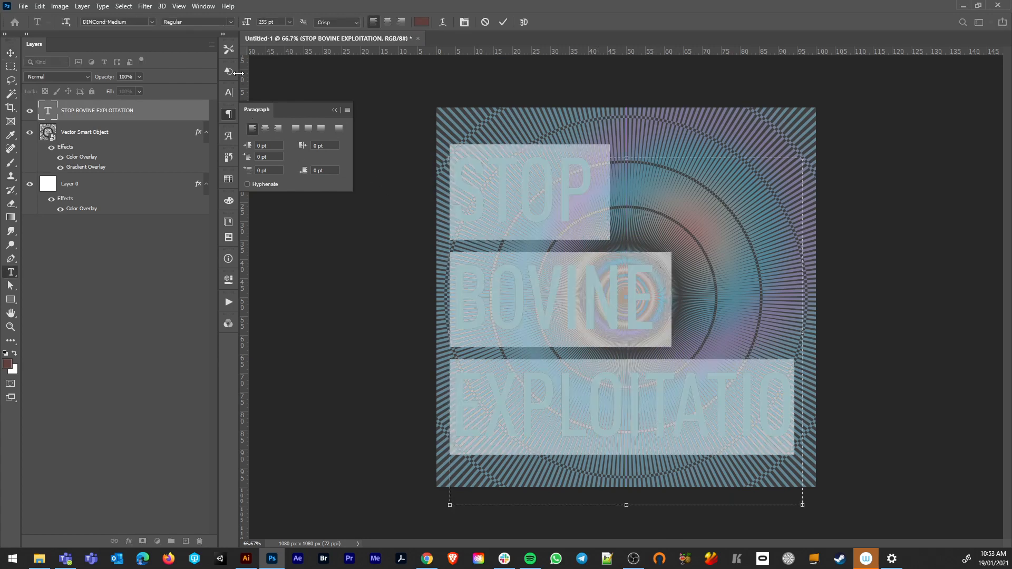
{"action": "left_click", "coordinate": [228, 93]}
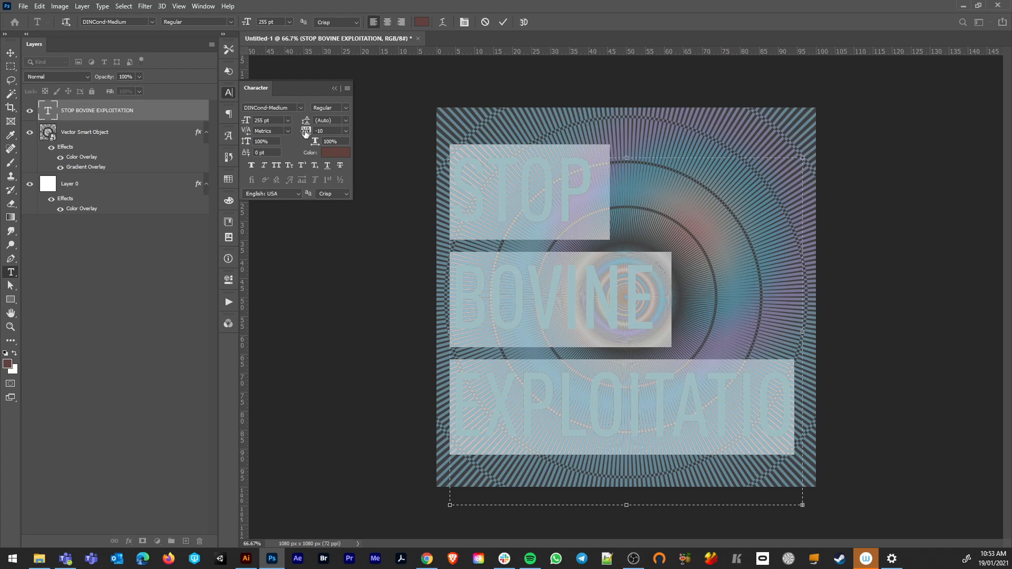
{"action": "mouse_move", "coordinate": [304, 132]}
{"action": "left_mouse_down"}
{"action": "mouse_move", "coordinate": [295, 132]}
{"action": "mouse_move", "coordinate": [305, 132]}
{"action": "left_mouse_up"}
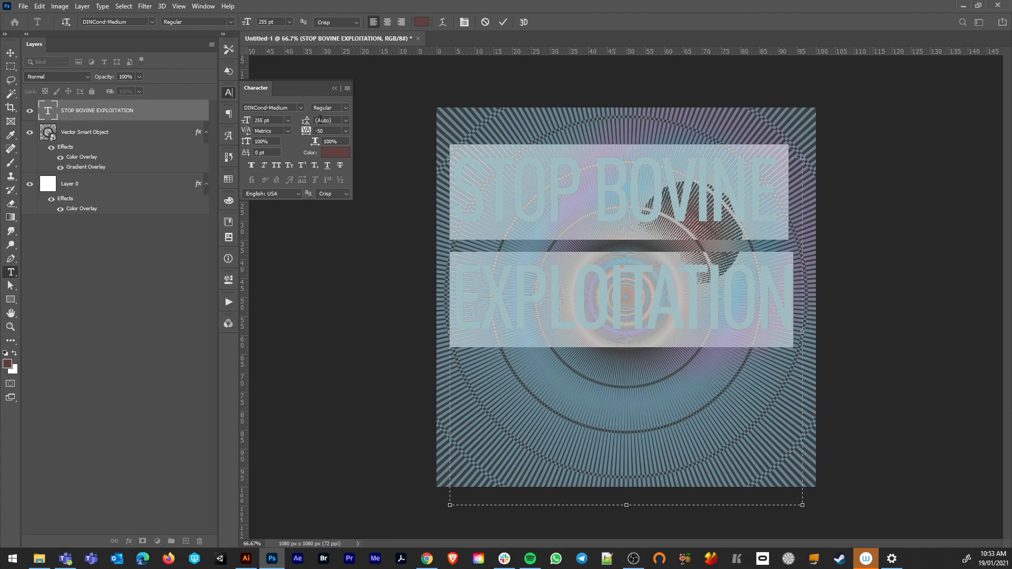
Step: Set the slogan text's leading to 210 pt and its font size to 256 pt
{"action": "left_click", "coordinate": [345, 123]}
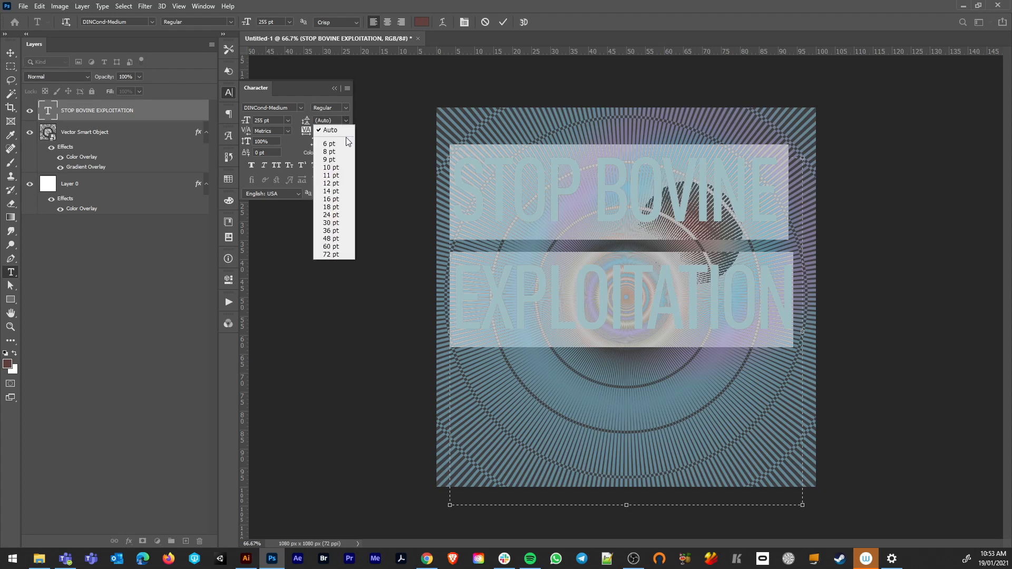
{"action": "left_click", "coordinate": [332, 209]}
{"action": "left_click_drag", "start_coordinate": [305, 120], "coordinate": [404, 125]}
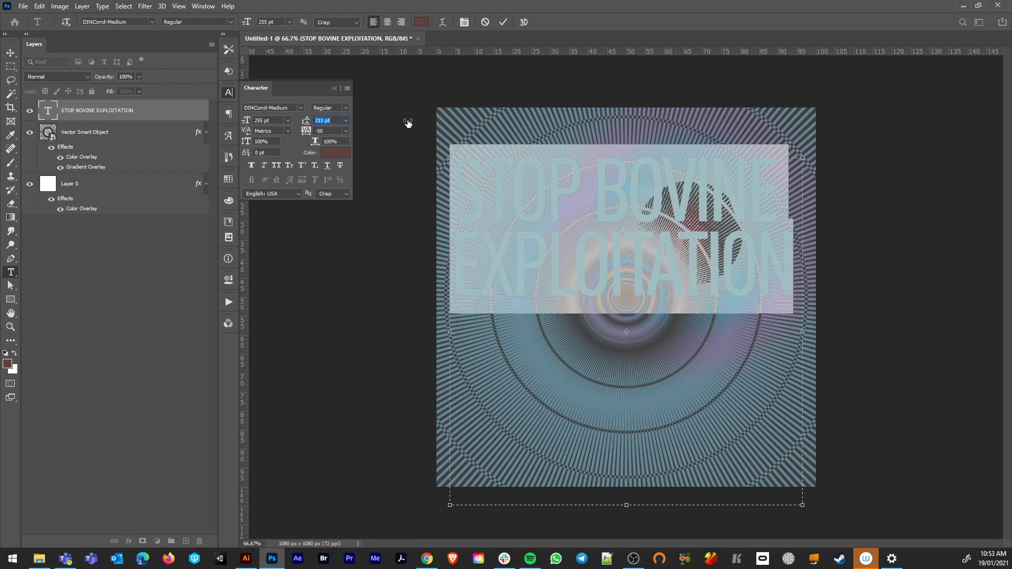
{"action": "left_click_drag", "start_coordinate": [246, 122], "coordinate": [258, 122]}
{"action": "key", "text": "Down"}
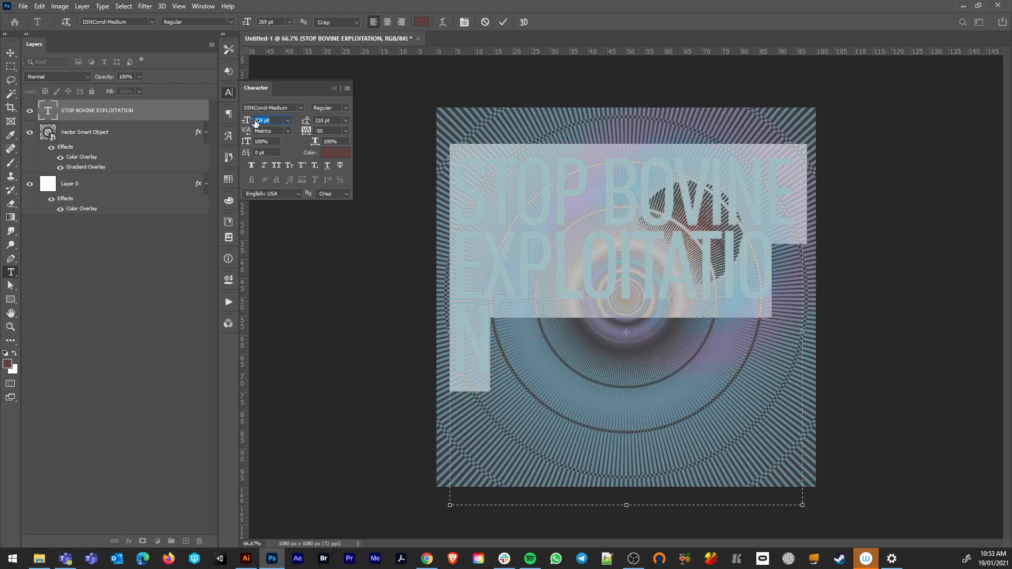
{"action": "left_click_drag", "start_coordinate": [256, 123], "coordinate": [249, 123]}
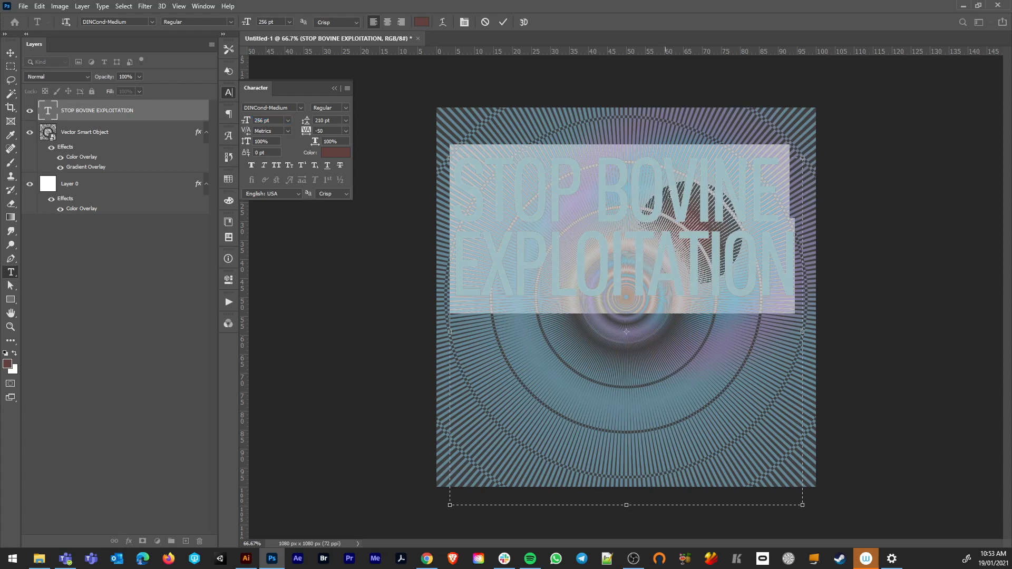
Step: Break the line after "STOP" so the slogan has three lines, and move the text block slightly down
{"action": "left_click", "coordinate": [600, 195]}
{"action": "key", "text": "Return"}
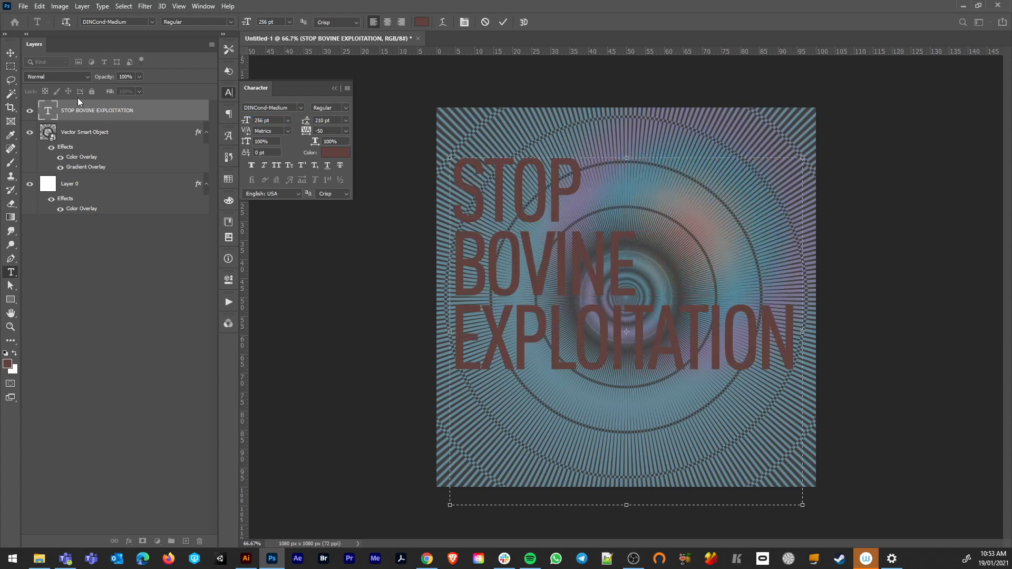
{"action": "left_click", "coordinate": [11, 53]}
{"action": "left_click_drag", "start_coordinate": [584, 283], "coordinate": [587, 305]}
Step: Check the reference image in the browser and copy the Vector Smart Object's Gradient Overlay onto the slogan text layer
{"action": "left_click", "coordinate": [426, 559]}
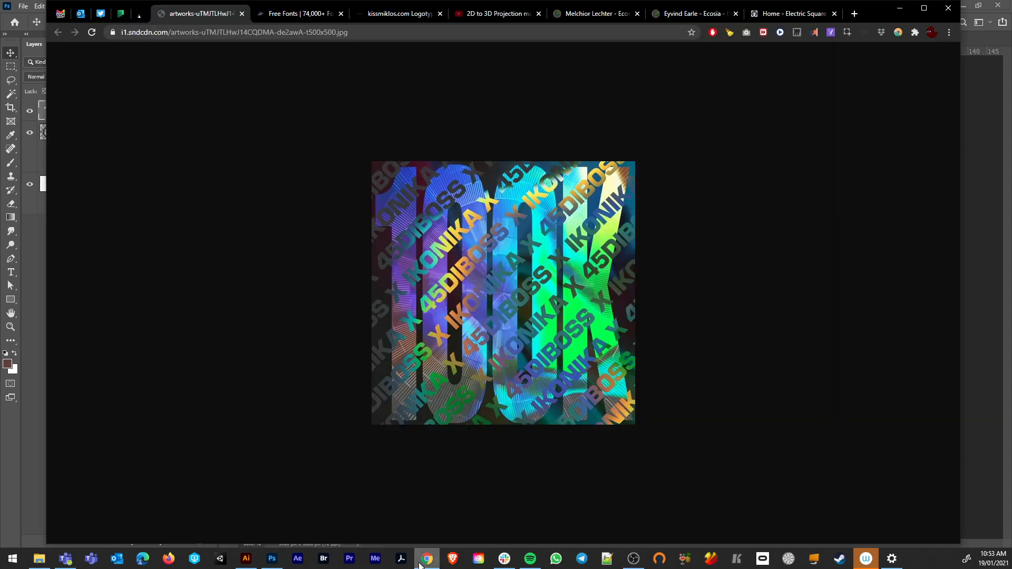
{"action": "left_click", "coordinate": [425, 560]}
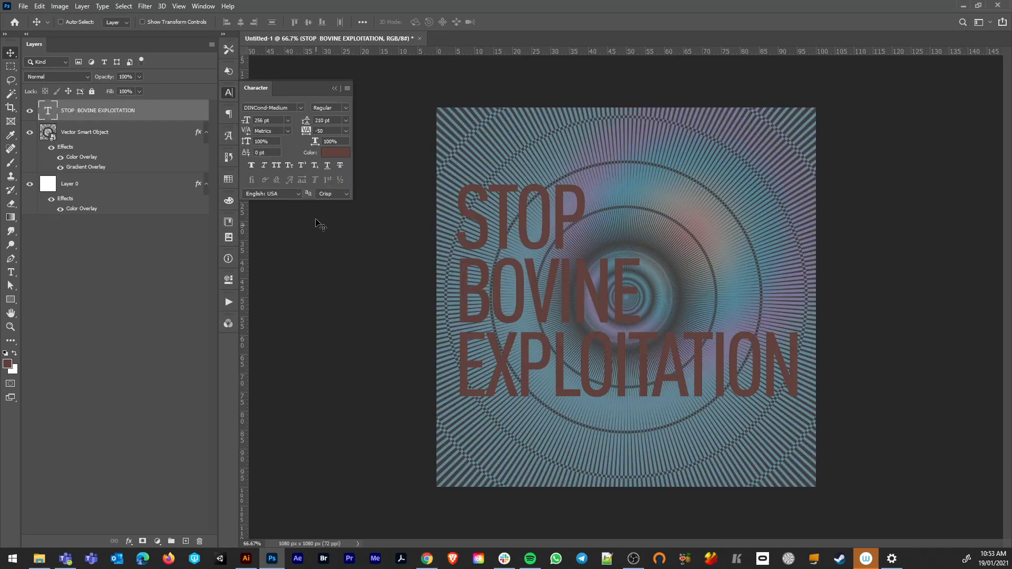
{"action": "left_click_drag", "start_coordinate": [76, 166], "coordinate": [117, 115]}
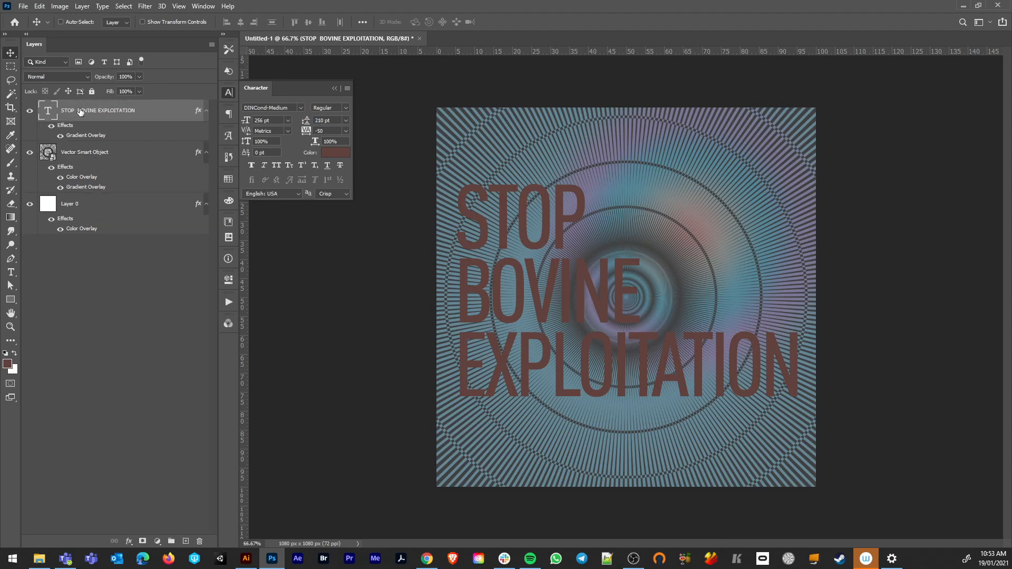
Step: Change the text's Gradient Overlay to Linear at a 33° angle and 36% scale, and reposition the gradient across the letters
{"action": "double_click", "coordinate": [166, 112]}
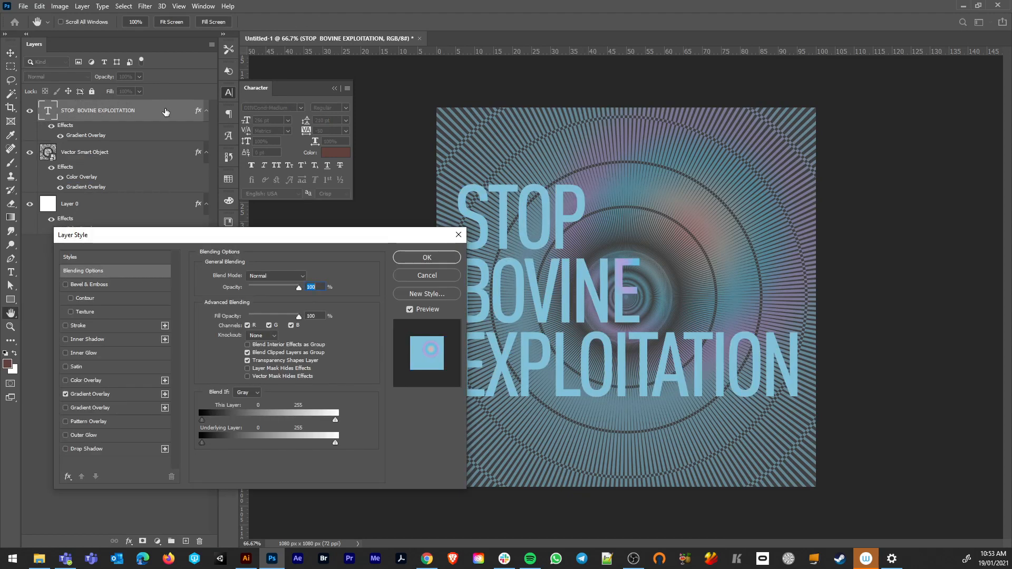
{"action": "left_click", "coordinate": [114, 394]}
{"action": "left_click", "coordinate": [269, 313]}
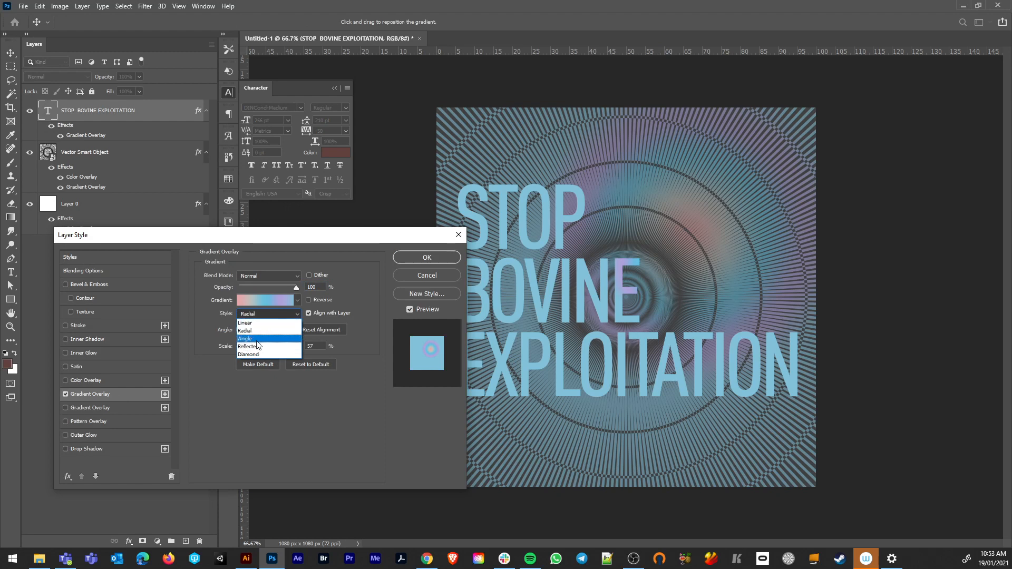
{"action": "left_click", "coordinate": [254, 322]}
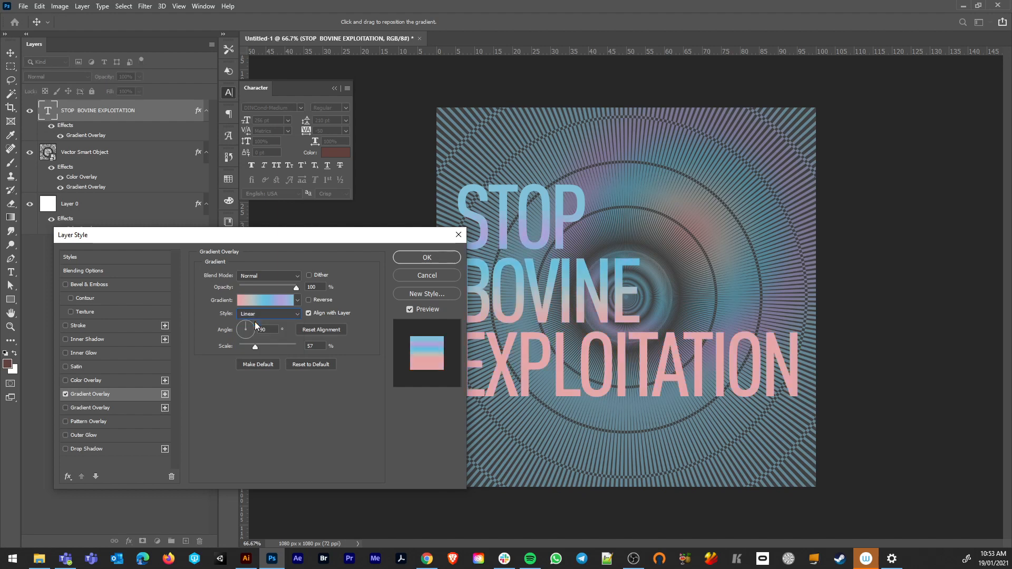
{"action": "left_click_drag", "start_coordinate": [250, 325], "coordinate": [248, 346]}
{"action": "left_click_drag", "start_coordinate": [590, 319], "coordinate": [527, 348]}
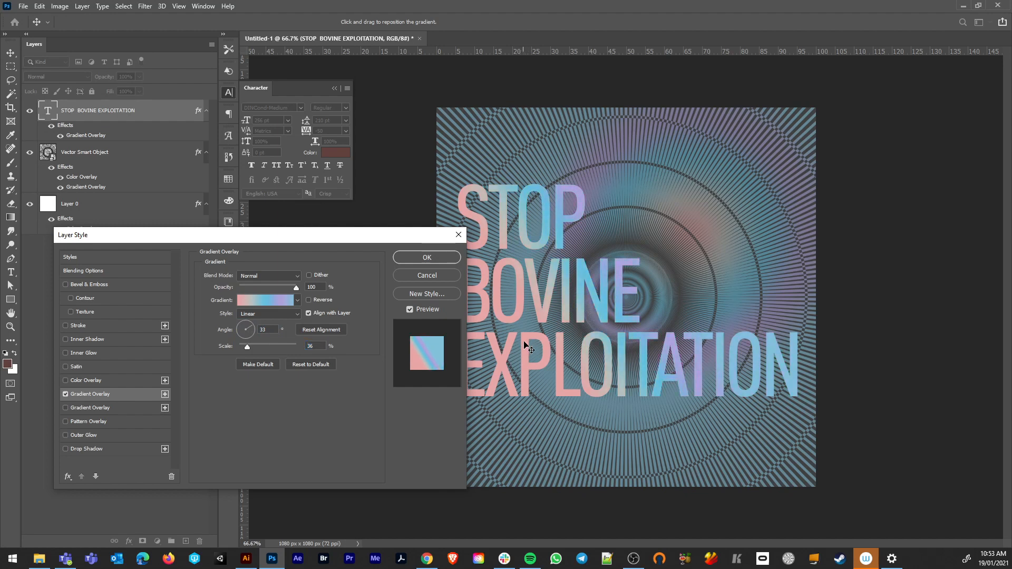
{"action": "left_click", "coordinate": [426, 257]}
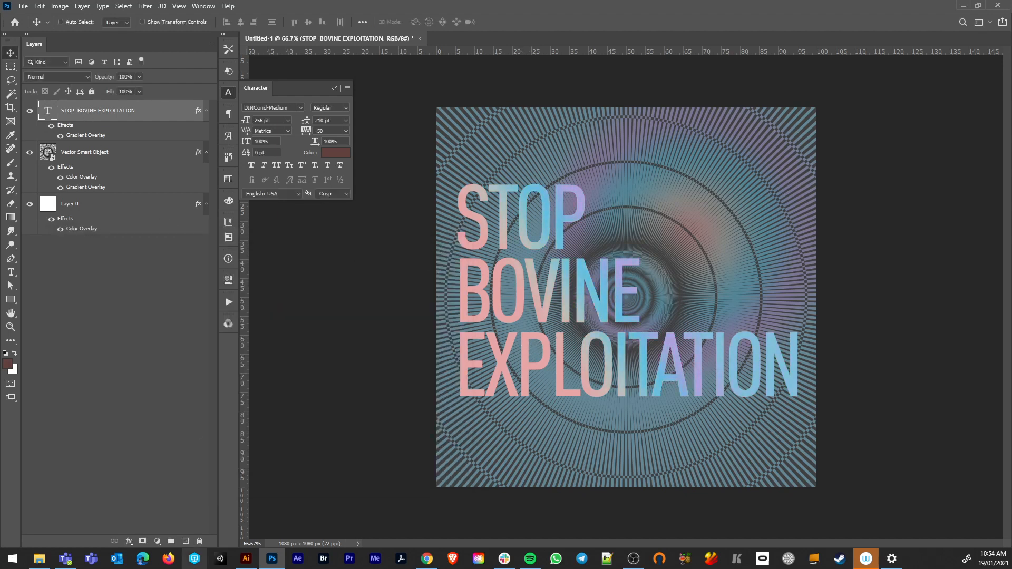
Step: Add a white-filled layer above the slogan text and copy the text's Gradient Overlay onto it
{"action": "left_click", "coordinate": [186, 542]}
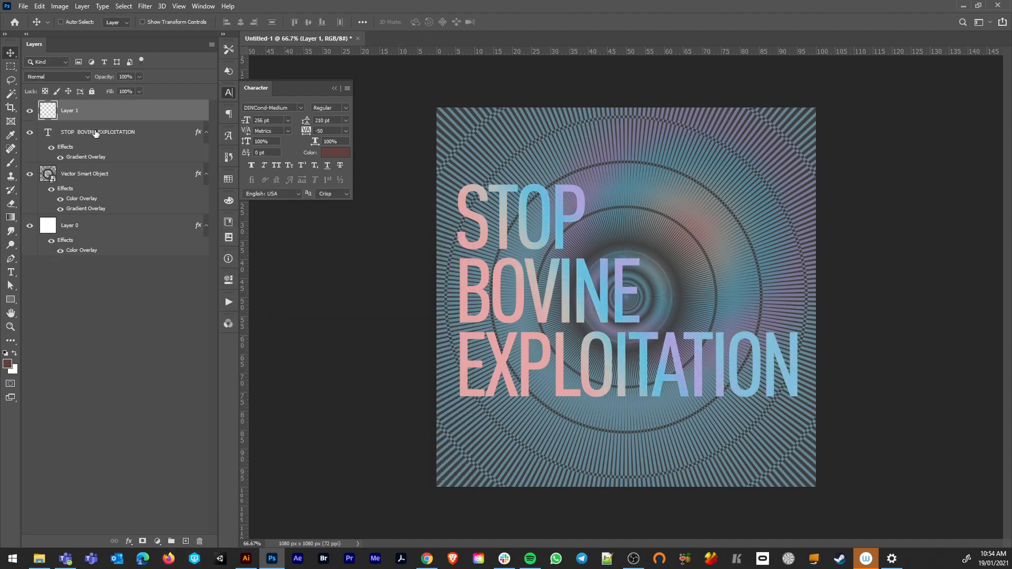
{"action": "key", "text": "ctrl+a"}
{"action": "key", "text": "ctrl+BackSpace"}
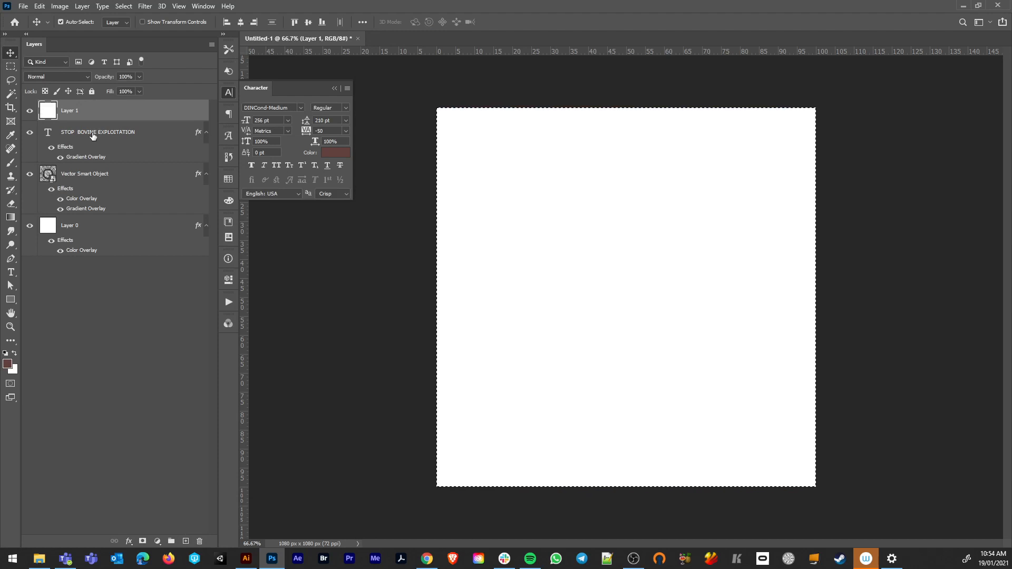
{"action": "left_click_drag", "start_coordinate": [79, 157], "coordinate": [84, 112]}
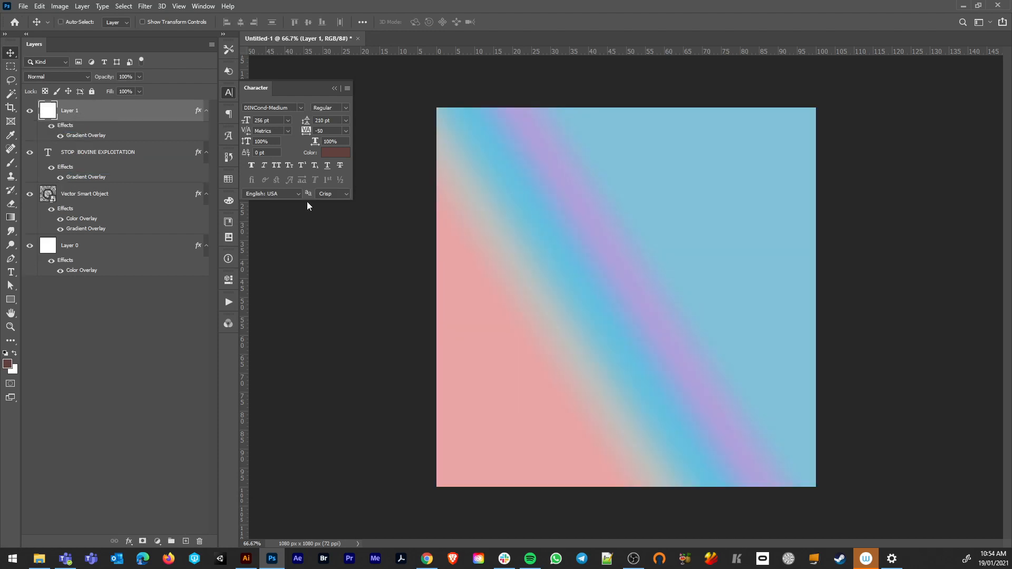
Step: Add an empty layer above the gradient-filled Layer 1 and merge the two to rasterize the gradient
{"action": "left_click", "coordinate": [186, 542]}
{"action": "left_click", "coordinate": [83, 133], "text": "ctrl"}
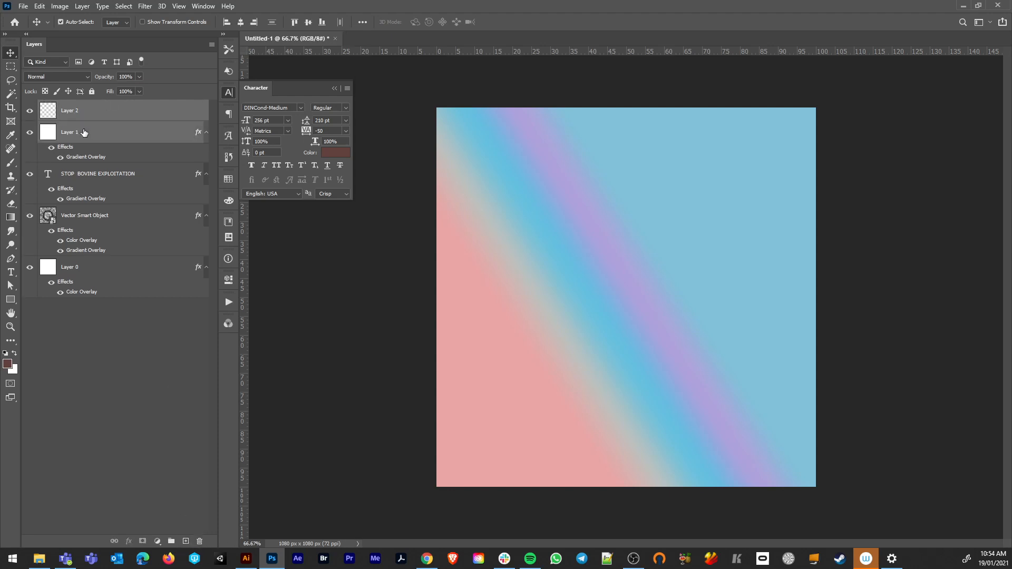
{"action": "key", "text": "ctrl+e"}
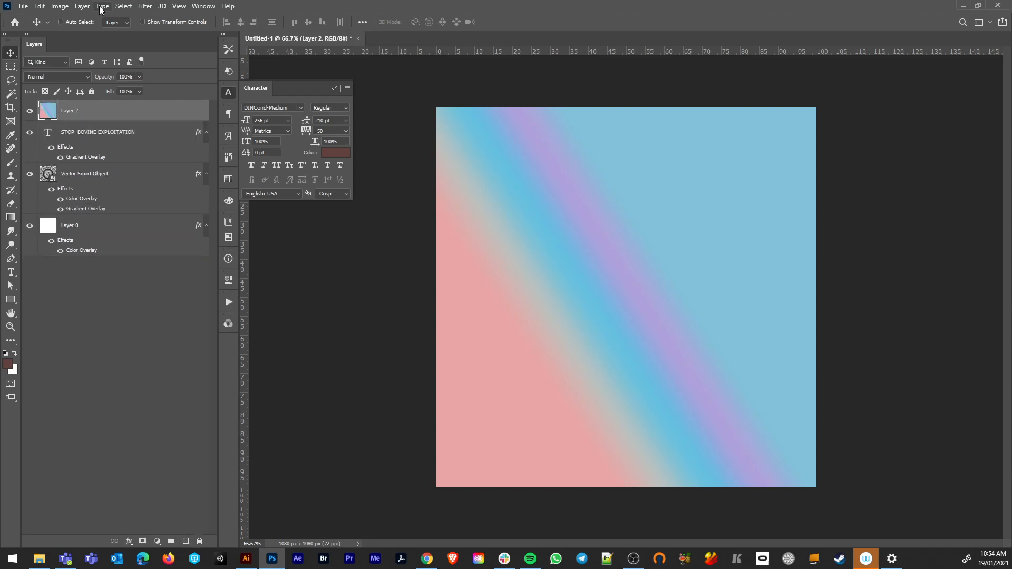
Step: Open the Liquify filter on Layer 2 and set the warp brush size to 600
{"action": "left_click", "coordinate": [147, 7]}
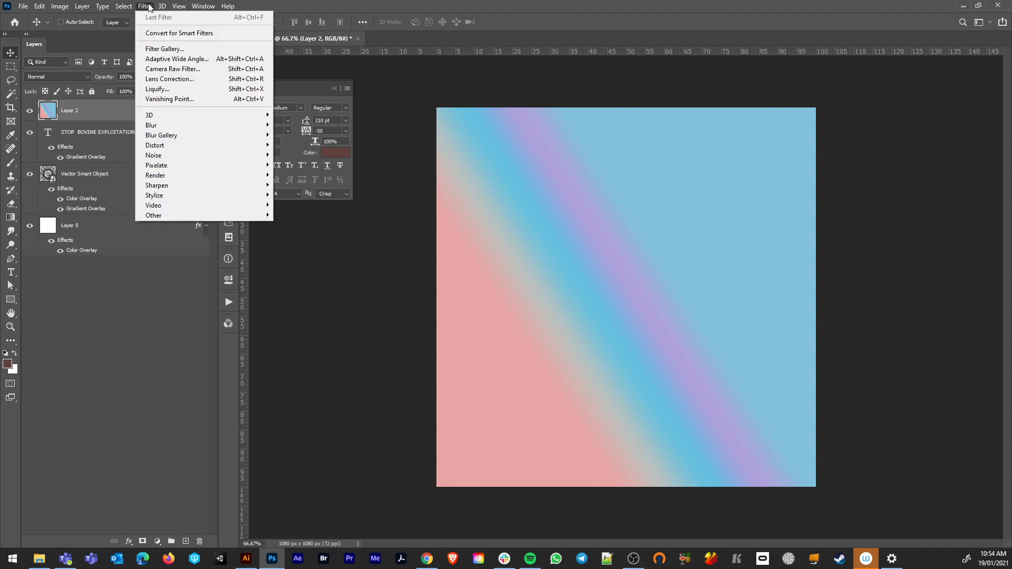
{"action": "left_click", "coordinate": [187, 90]}
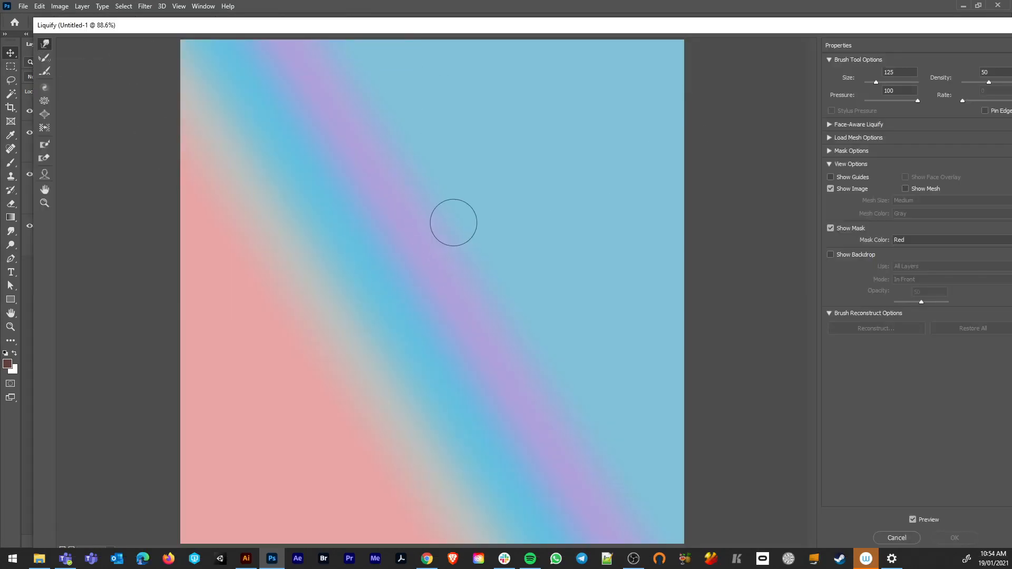
{"action": "key", "text": "bracketright"}
{"action": "key", "text": "bracketright"}
{"action": "key", "text": "bracketright"}
{"action": "key", "text": "bracketright"}
{"action": "key", "text": "bracketright"}
{"action": "key", "text": "bracketright"}
{"action": "key", "text": "bracketright"}
{"action": "key", "text": "bracketright"}
{"action": "key", "text": "bracketright"}
{"action": "key", "text": "bracketright"}
{"action": "key", "text": "bracketright"}
{"action": "key", "text": "bracketright"}
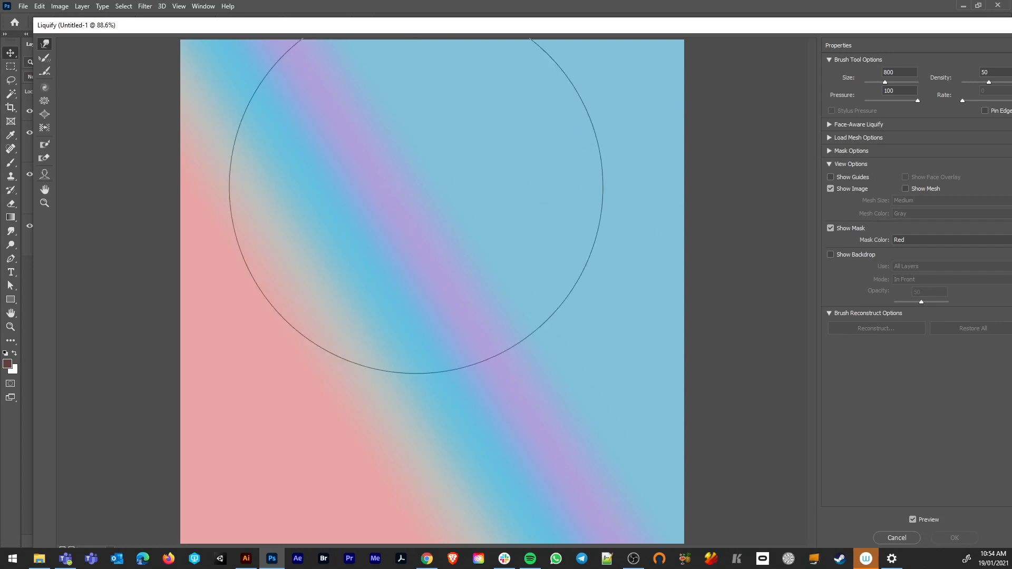
{"action": "key", "text": "bracketleft"}
{"action": "key", "text": "bracketleft"}
{"action": "key", "text": "bracketleft"}
Step: Warp the diagonal gradient bands into large flowing waves with Liquify and apply the filter to Layer 2
{"action": "mouse_move", "coordinate": [398, 151]}
{"action": "left_mouse_down"}
{"action": "mouse_move", "coordinate": [323, 152]}
{"action": "mouse_move", "coordinate": [248, 185]}
{"action": "left_mouse_up"}
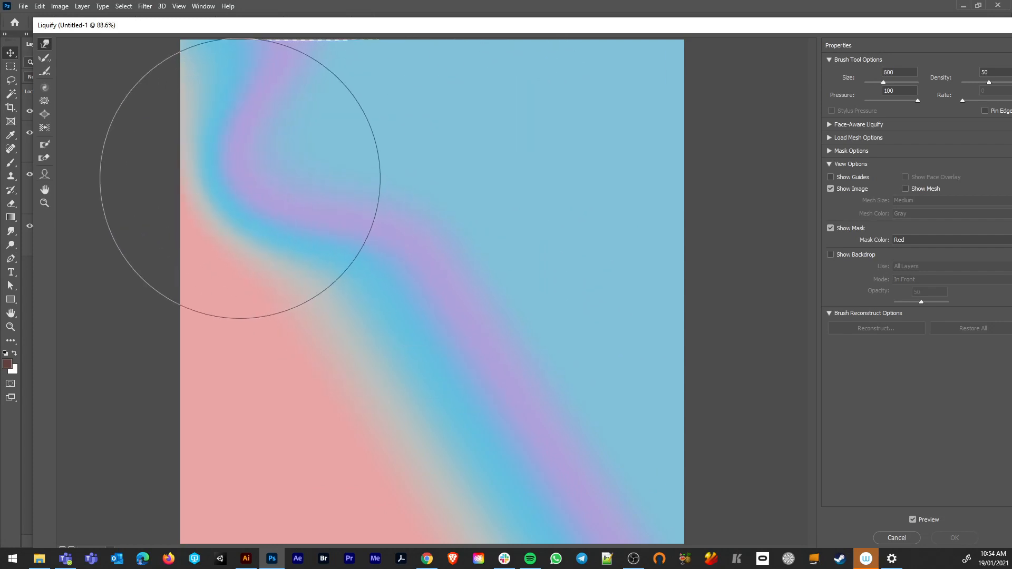
{"action": "mouse_move", "coordinate": [458, 397]}
{"action": "left_mouse_down"}
{"action": "mouse_move", "coordinate": [572, 379]}
{"action": "mouse_move", "coordinate": [576, 408]}
{"action": "mouse_move", "coordinate": [619, 378]}
{"action": "mouse_move", "coordinate": [398, 364]}
{"action": "mouse_move", "coordinate": [366, 400]}
{"action": "mouse_move", "coordinate": [385, 351]}
{"action": "mouse_move", "coordinate": [357, 383]}
{"action": "mouse_move", "coordinate": [408, 281]}
{"action": "mouse_move", "coordinate": [375, 344]}
{"action": "mouse_move", "coordinate": [399, 310]}
{"action": "mouse_move", "coordinate": [555, 327]}
{"action": "mouse_move", "coordinate": [566, 407]}
{"action": "mouse_move", "coordinate": [619, 444]}
{"action": "mouse_move", "coordinate": [644, 434]}
{"action": "left_mouse_up"}
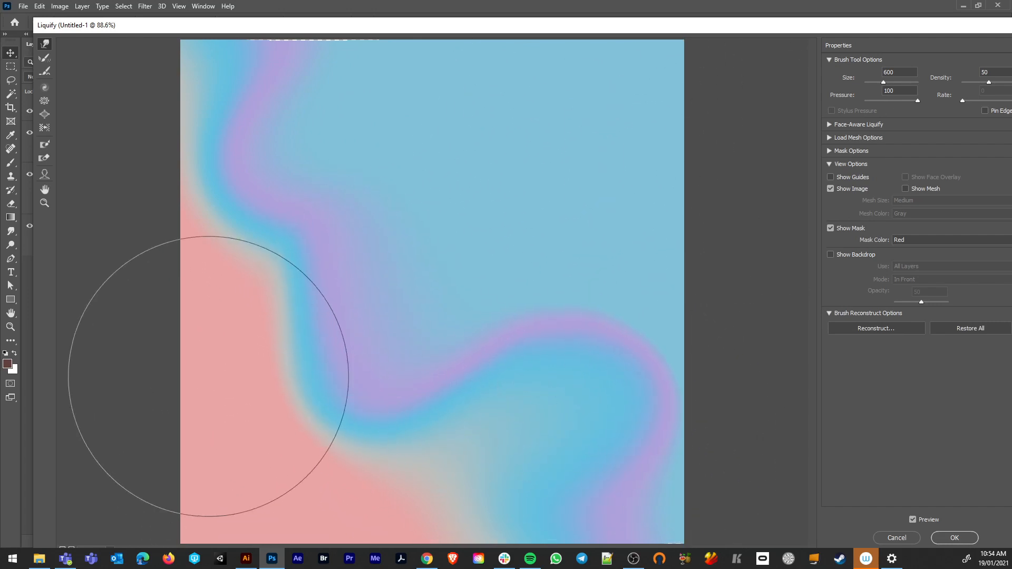
{"action": "mouse_move", "coordinate": [208, 366]}
{"action": "left_mouse_down"}
{"action": "mouse_move", "coordinate": [343, 274]}
{"action": "mouse_move", "coordinate": [424, 170]}
{"action": "mouse_move", "coordinate": [473, 145]}
{"action": "left_mouse_up"}
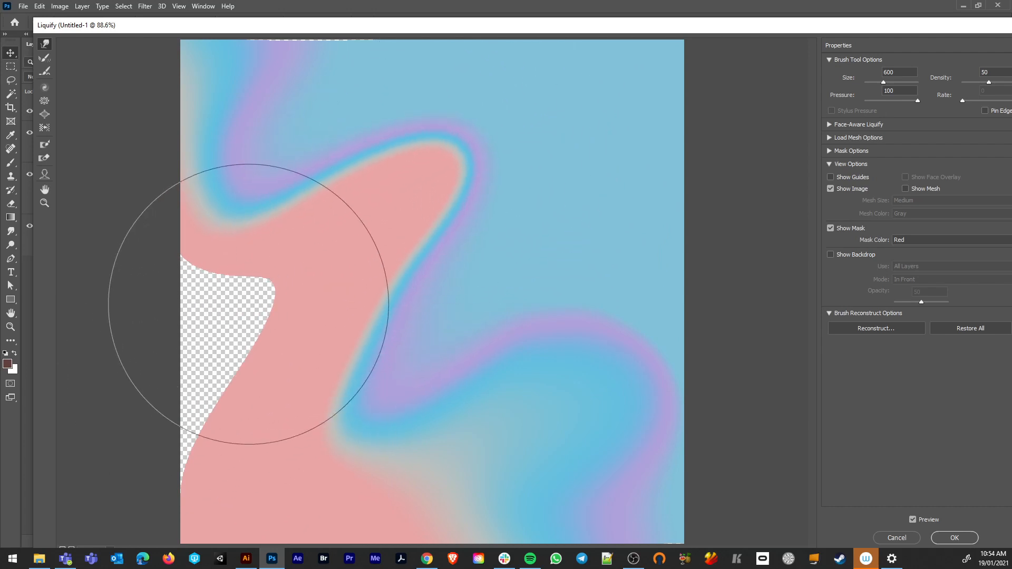
{"action": "mouse_move", "coordinate": [248, 316]}
{"action": "left_mouse_down"}
{"action": "mouse_move", "coordinate": [106, 389]}
{"action": "mouse_move", "coordinate": [192, 324]}
{"action": "mouse_move", "coordinate": [59, 383]}
{"action": "mouse_move", "coordinate": [174, 311]}
{"action": "mouse_move", "coordinate": [283, 342]}
{"action": "mouse_move", "coordinate": [384, 429]}
{"action": "mouse_move", "coordinate": [447, 422]}
{"action": "mouse_move", "coordinate": [495, 389]}
{"action": "mouse_move", "coordinate": [515, 390]}
{"action": "mouse_move", "coordinate": [547, 340]}
{"action": "mouse_move", "coordinate": [585, 317]}
{"action": "mouse_move", "coordinate": [599, 264]}
{"action": "mouse_move", "coordinate": [591, 307]}
{"action": "mouse_move", "coordinate": [642, 339]}
{"action": "left_mouse_up"}
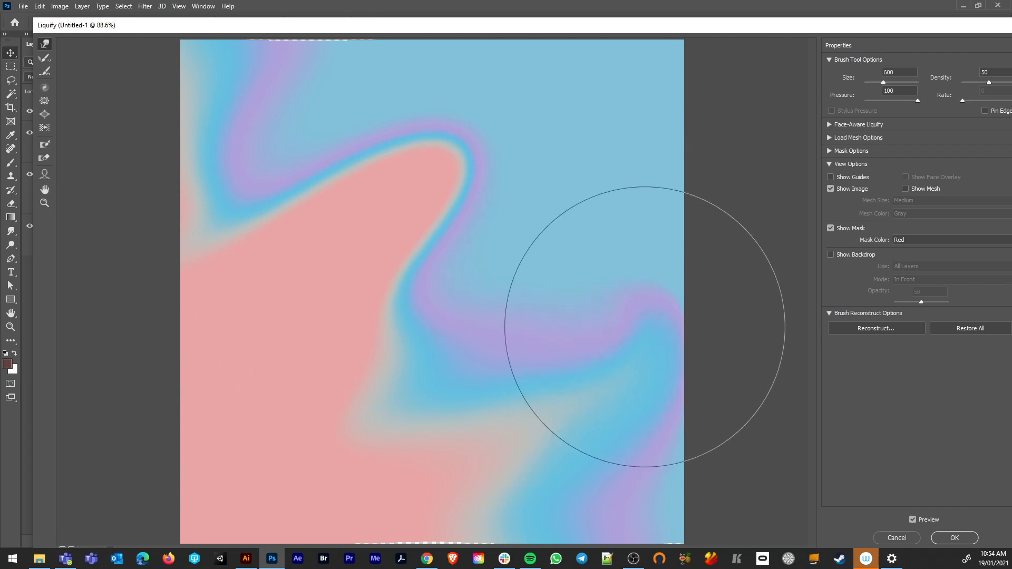
{"action": "left_click", "coordinate": [941, 539]}
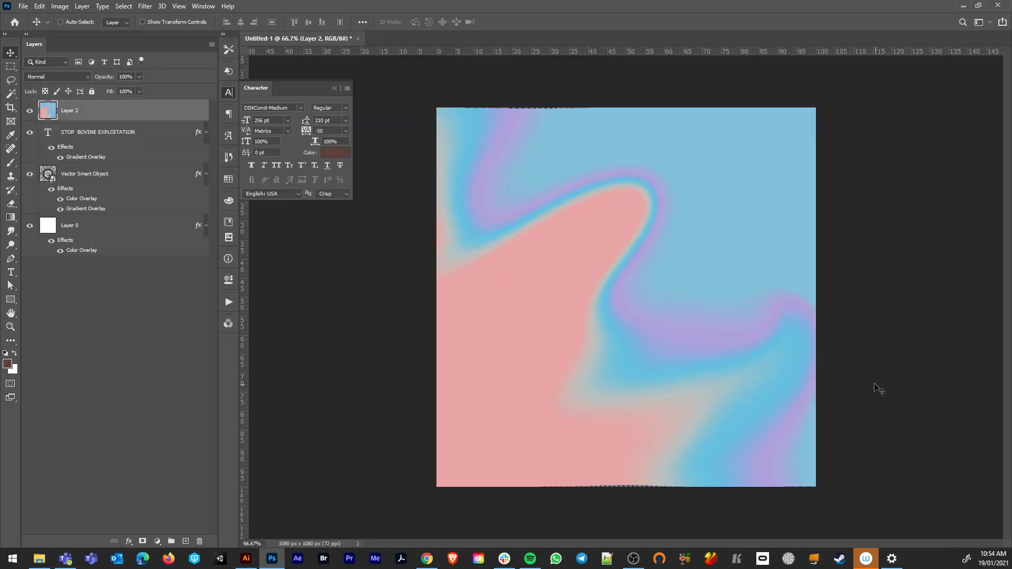
Step: Clip the liquified Layer 2 to the slogan text layer and hide the text's layer effects
{"action": "left_click", "coordinate": [102, 126], "text": "alt"}
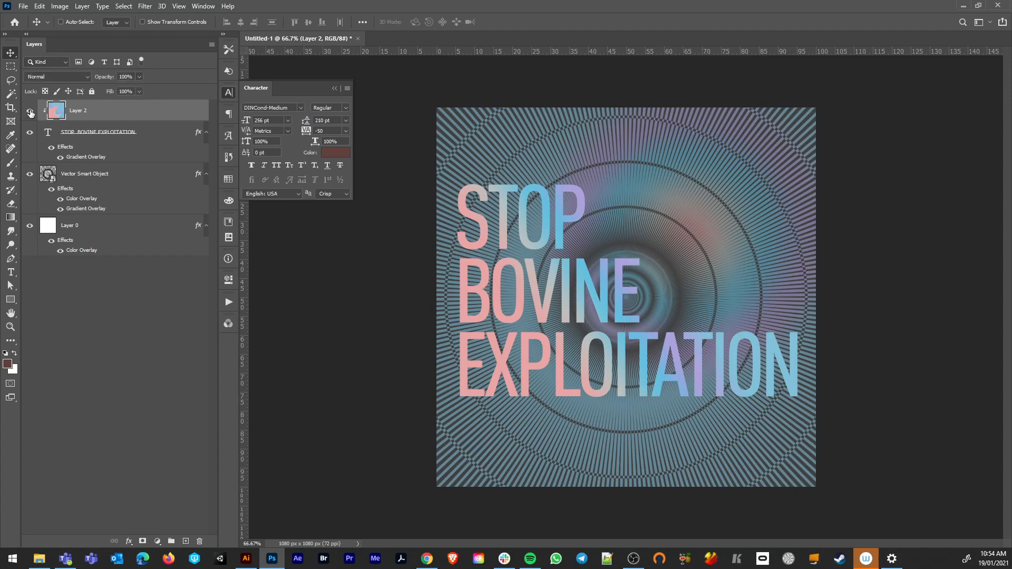
{"action": "left_click", "coordinate": [49, 134], "text": "ctrl"}
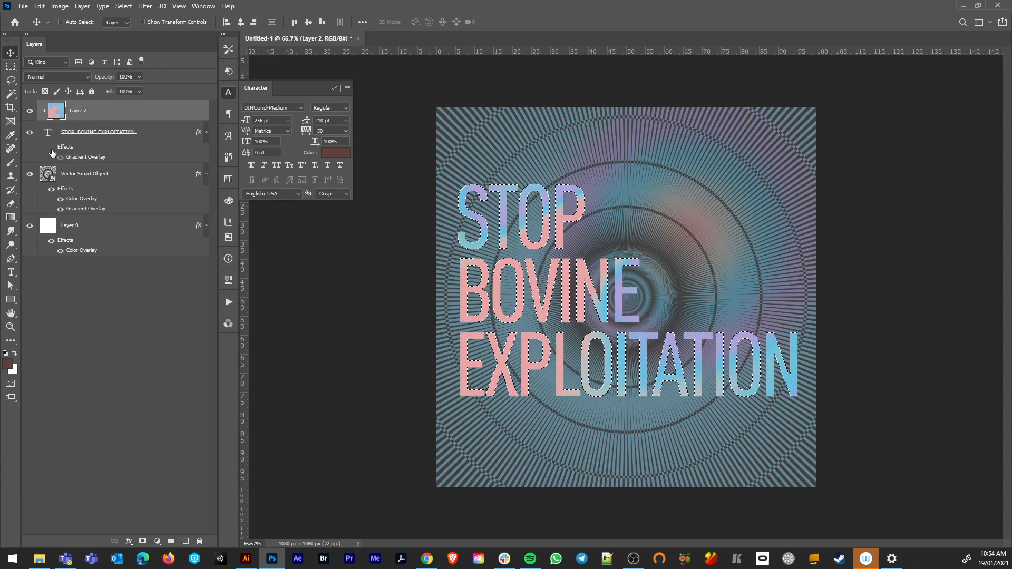
{"action": "key", "text": "ctrl+d"}
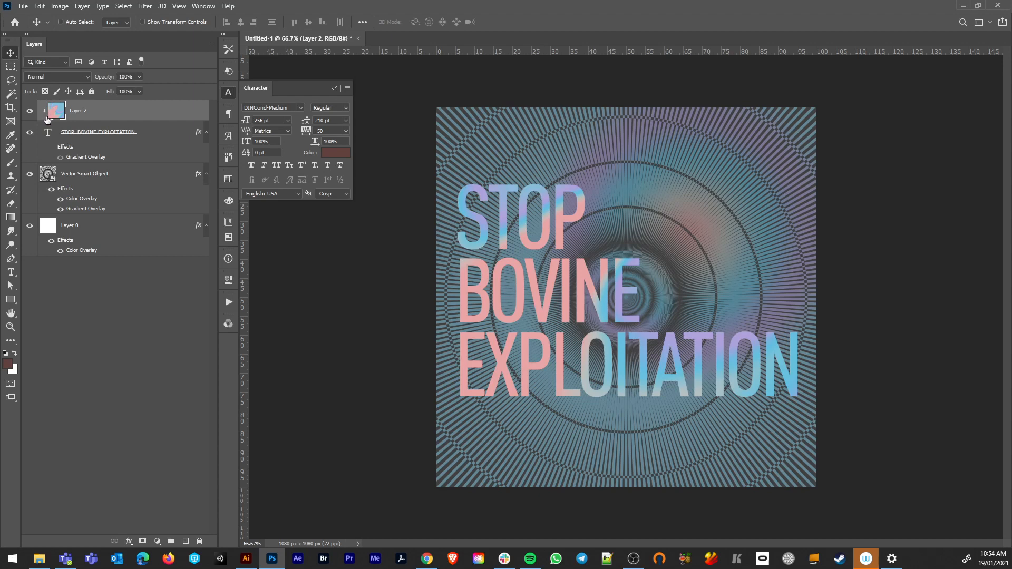
Step: Release Layer 2's clipping mask and clip it to the slogan text layer again
{"action": "right_click", "coordinate": [99, 114]}
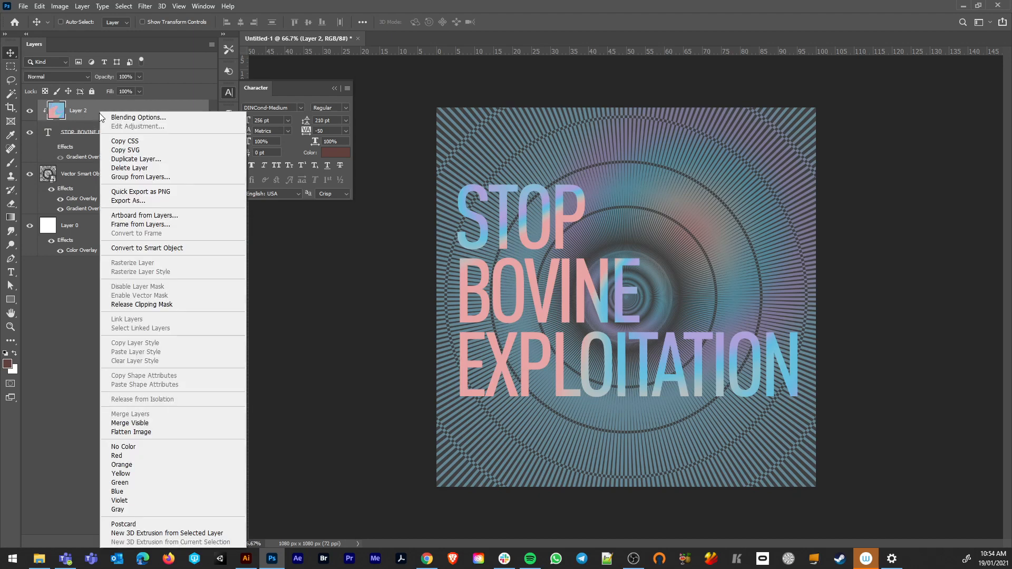
{"action": "left_click", "coordinate": [86, 112]}
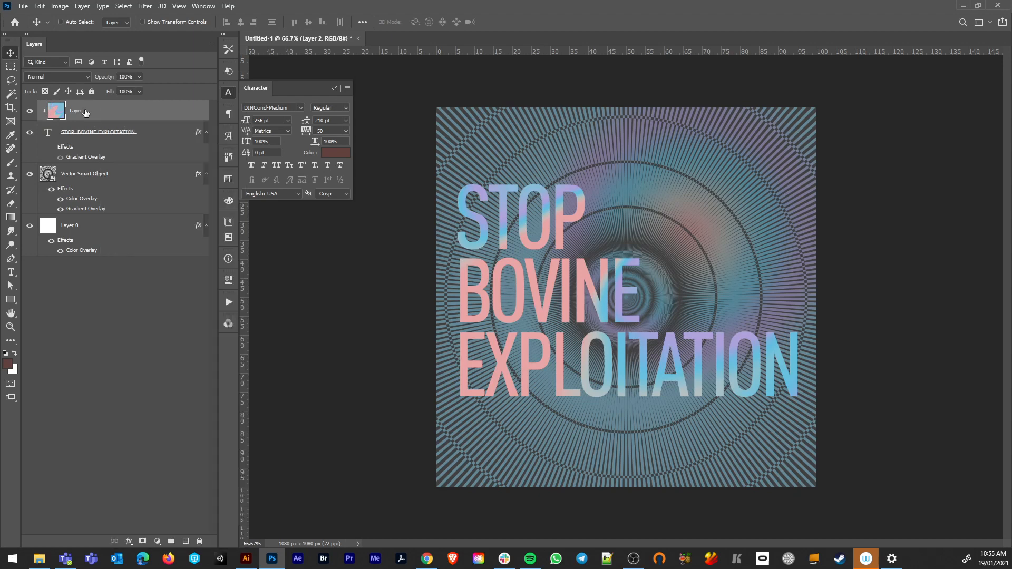
{"action": "left_click", "coordinate": [83, 6]}
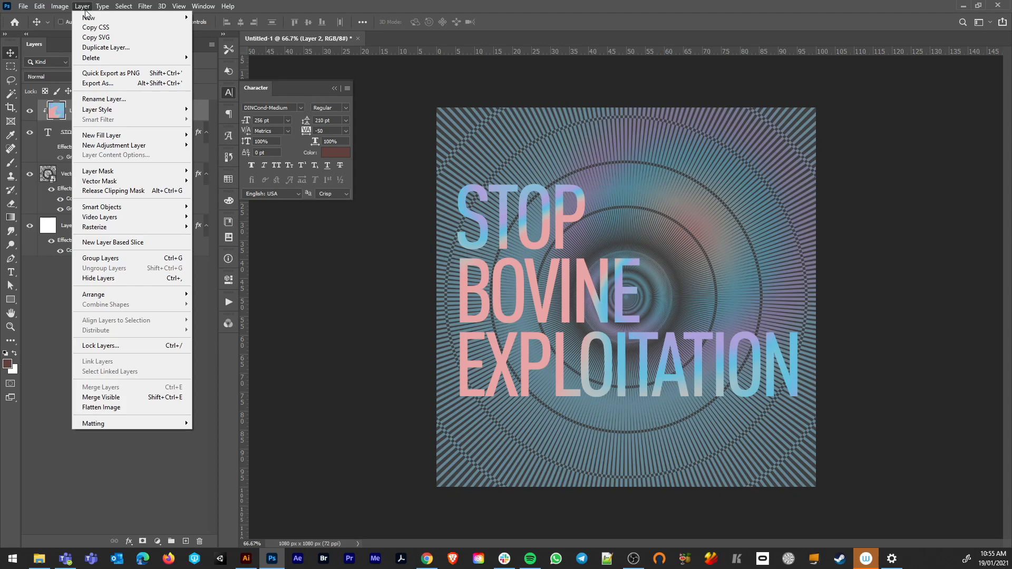
{"action": "left_click", "coordinate": [135, 191]}
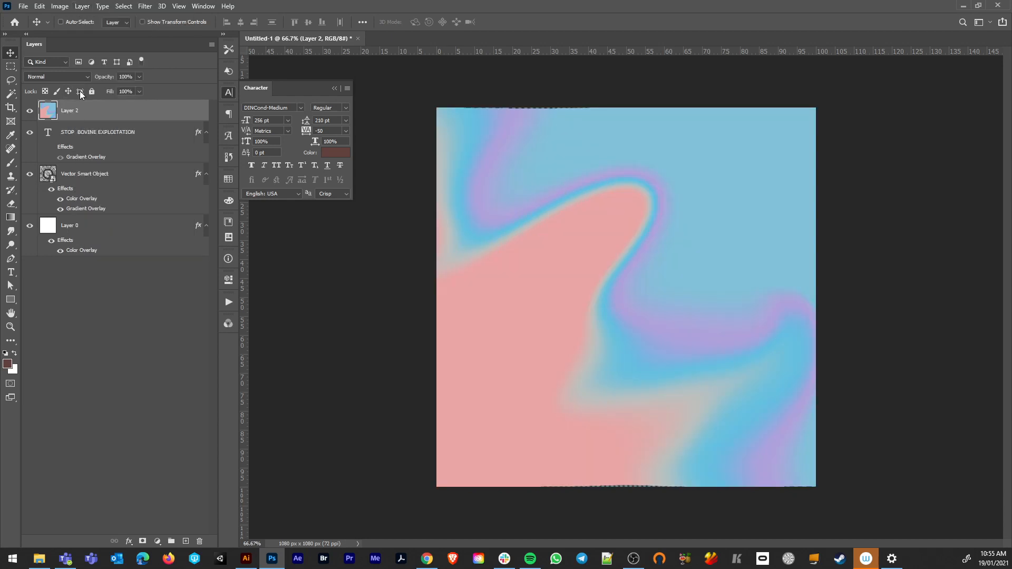
{"action": "left_click", "coordinate": [81, 8]}
{"action": "left_click", "coordinate": [121, 190]}
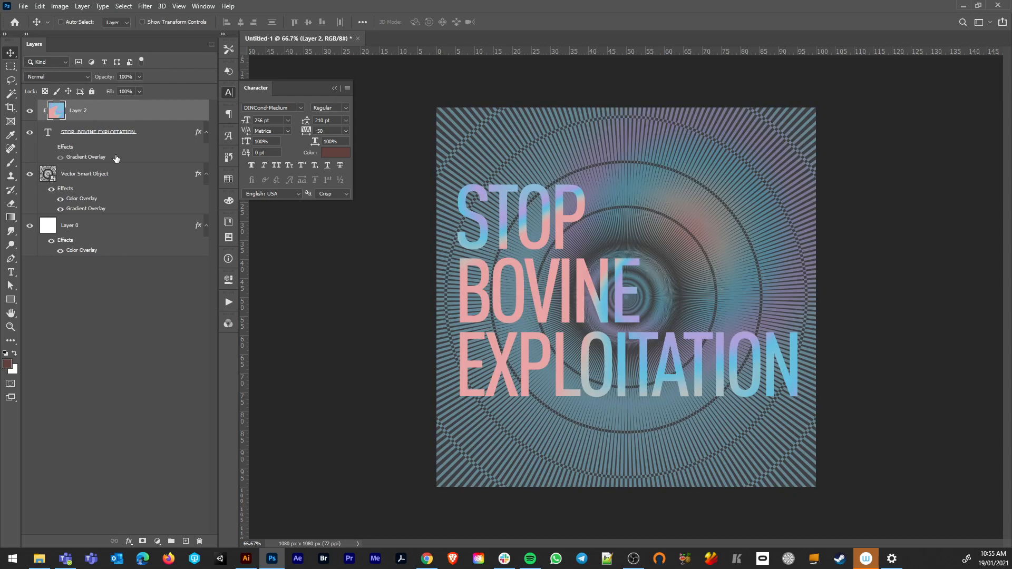
Step: Toggle the slogan text's layer effects on and off to compare its Gradient Overlay with the clipped liquified gradient
{"action": "left_click", "coordinate": [51, 150]}
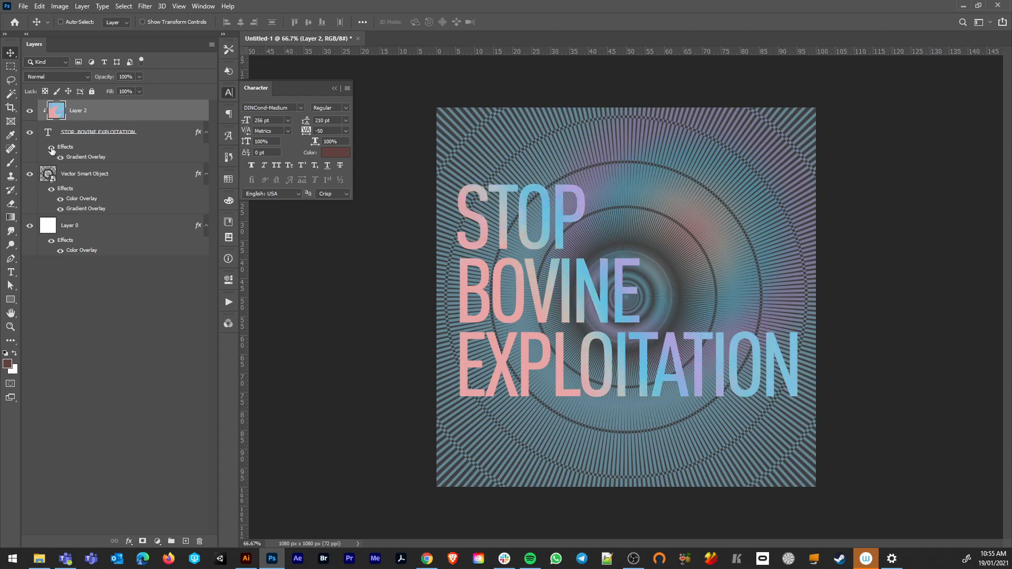
{"action": "left_click", "coordinate": [51, 150]}
{"action": "left_click", "coordinate": [51, 150]}
{"action": "left_click", "coordinate": [51, 149]}
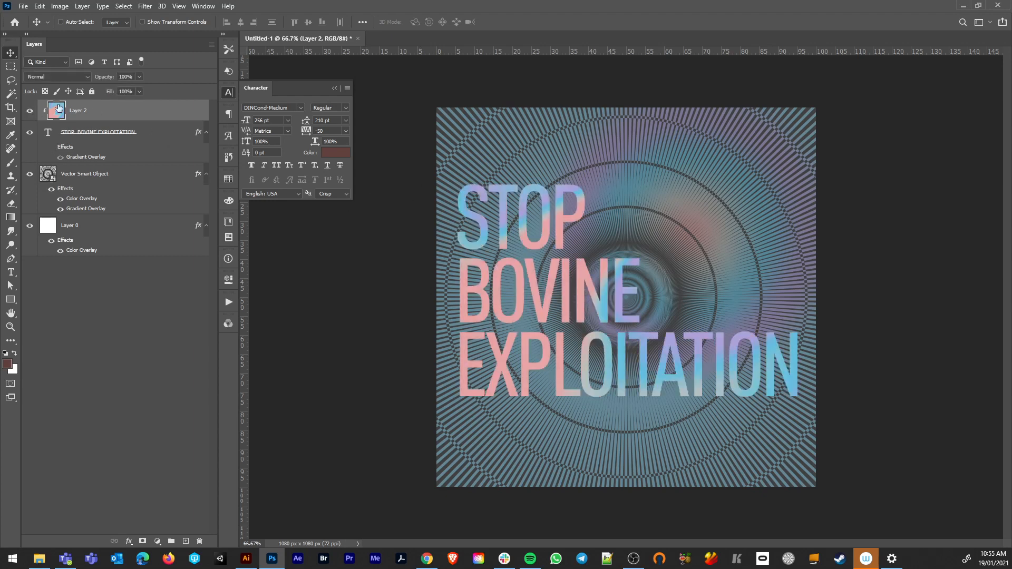
Step: Copy the holographic reference image from the browser, paste it into the Photoshop artwork and move it to the canvas's upper-right corner
{"action": "left_click", "coordinate": [420, 562]}
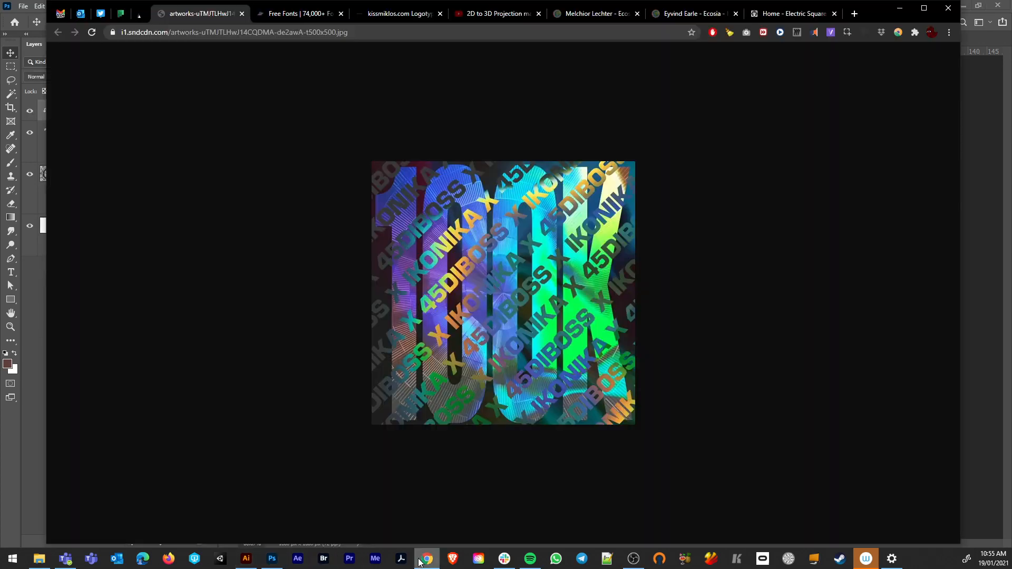
{"action": "right_click", "coordinate": [426, 267]}
{"action": "left_click", "coordinate": [467, 304]}
{"action": "left_click", "coordinate": [979, 137]}
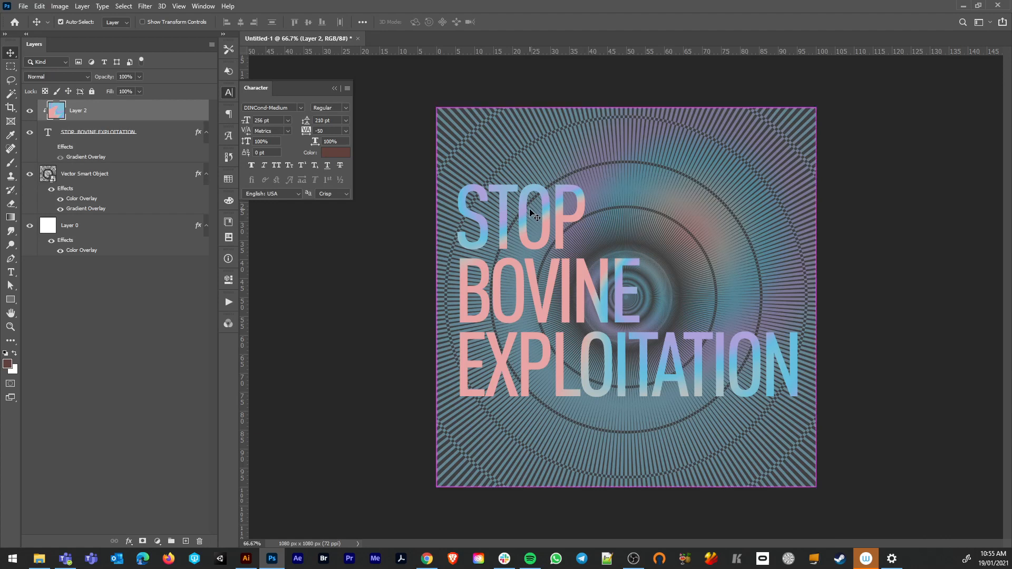
{"action": "key", "text": "ctrl+v"}
{"action": "left_click_drag", "start_coordinate": [650, 256], "coordinate": [760, 159]}
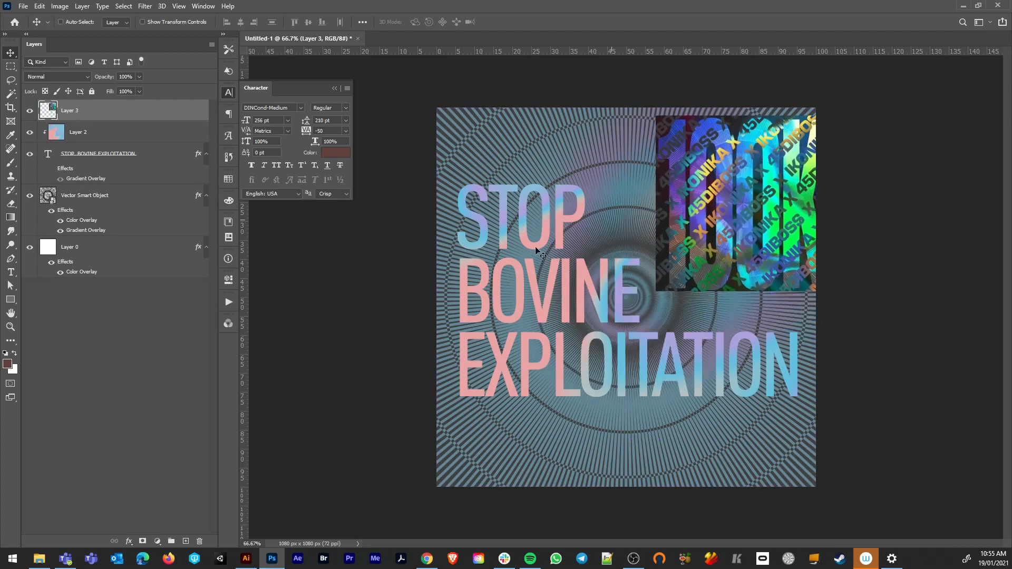
Step: Edit the Vector Smart Object's Gradient Overlay and recolour the 100% stop to green 01fd4e sampled from the reference image
{"action": "left_click", "coordinate": [148, 197]}
{"action": "double_click", "coordinate": [148, 198]}
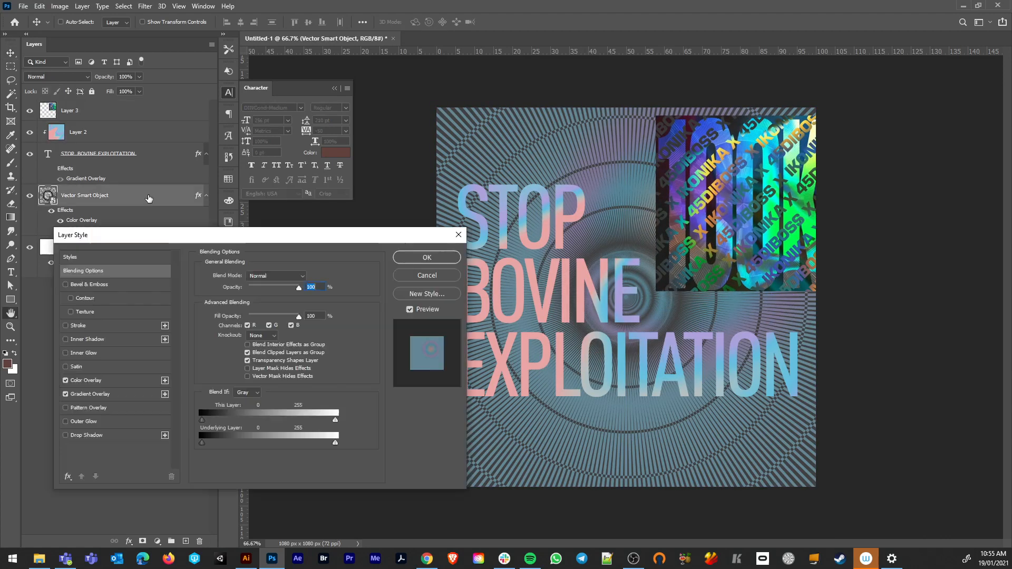
{"action": "left_click", "coordinate": [119, 395]}
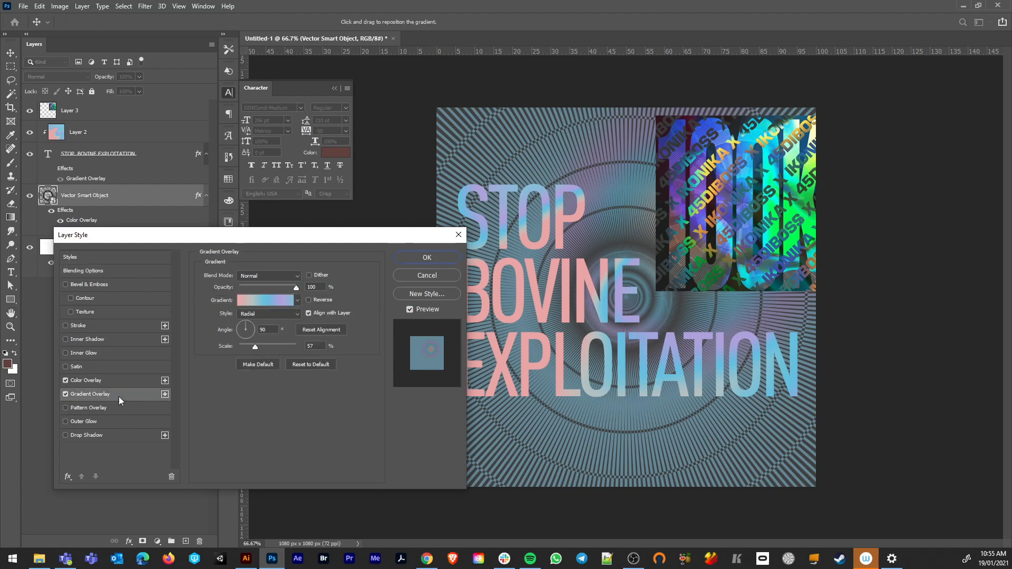
{"action": "left_click", "coordinate": [262, 301]}
{"action": "left_click_drag", "start_coordinate": [580, 222], "coordinate": [196, 214]}
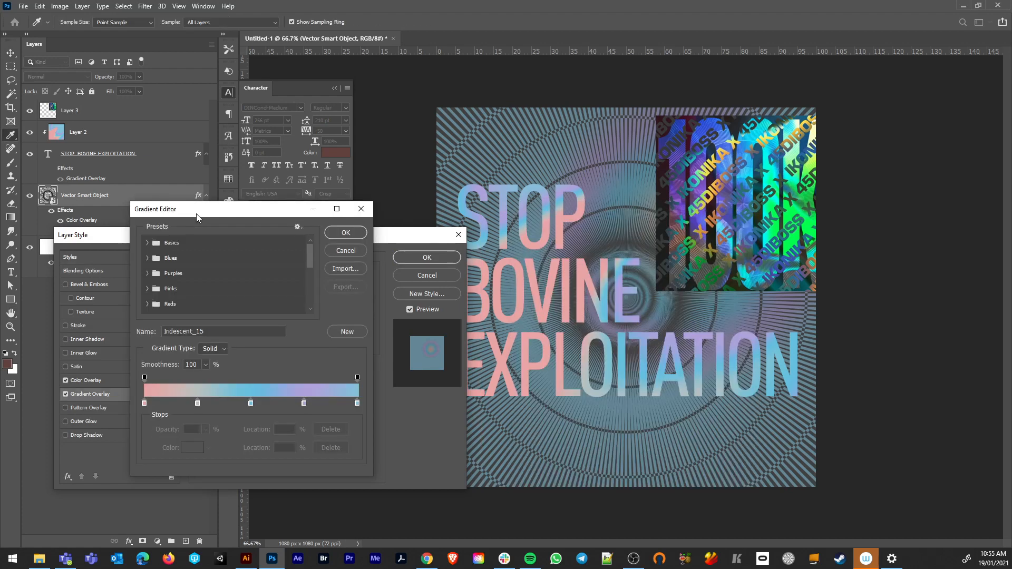
{"action": "double_click", "coordinate": [357, 404]}
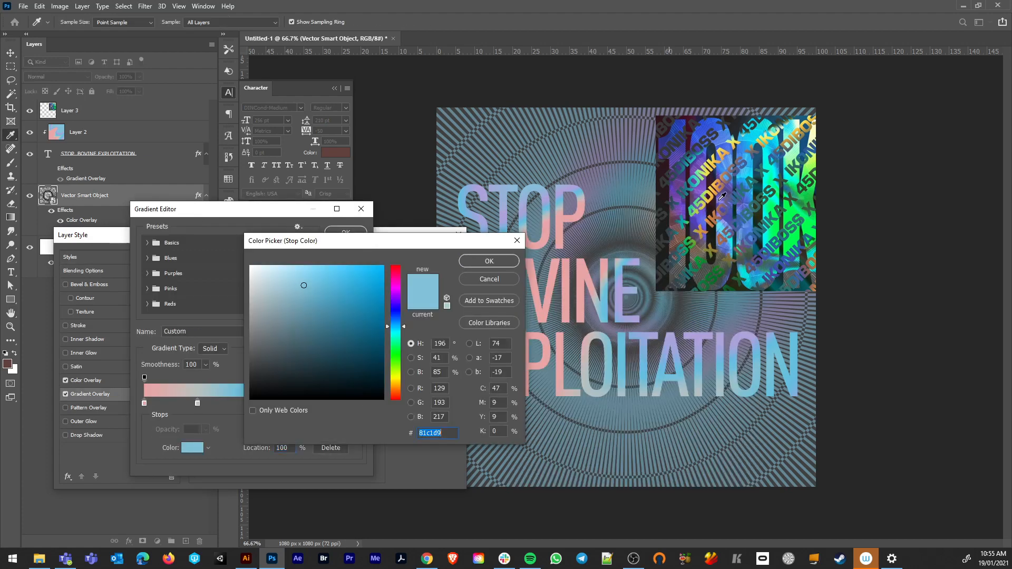
{"action": "left_click", "coordinate": [790, 211]}
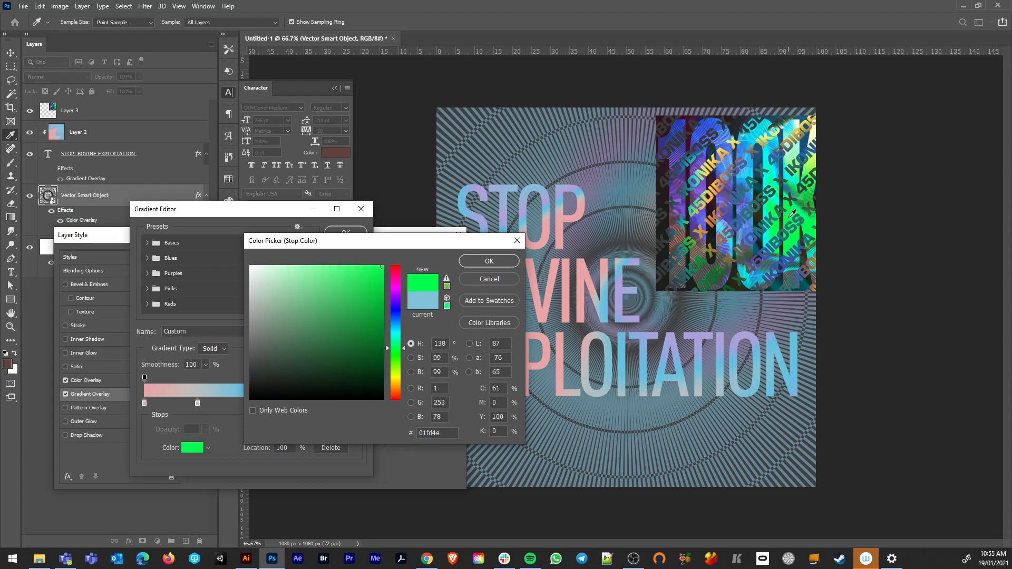
{"action": "left_click", "coordinate": [482, 263]}
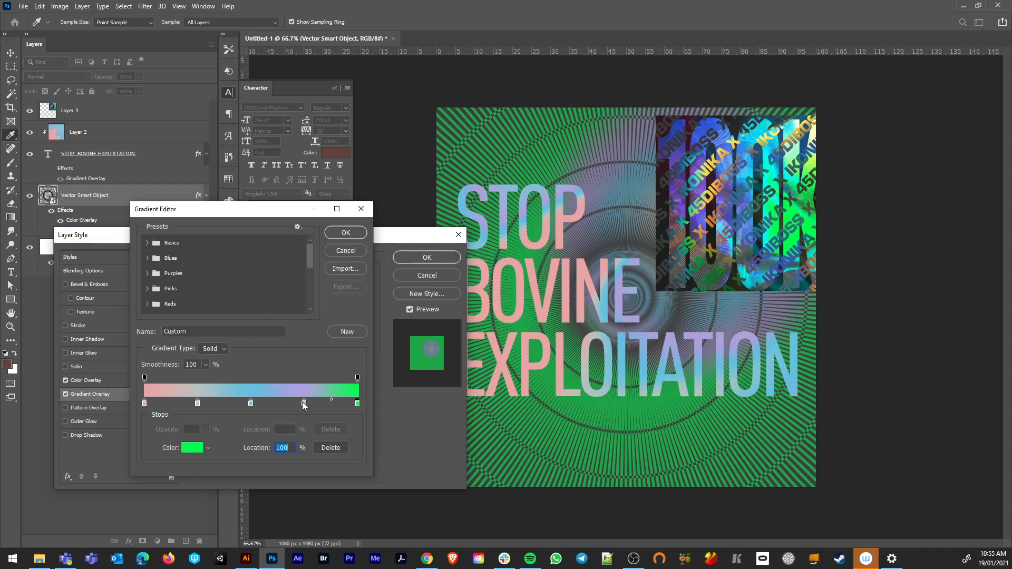
Step: Recolour the gradient's 75% stop to bright blue and its 50% stop to purple 7d5ab8, sampling both from the reference image
{"action": "double_click", "coordinate": [304, 404]}
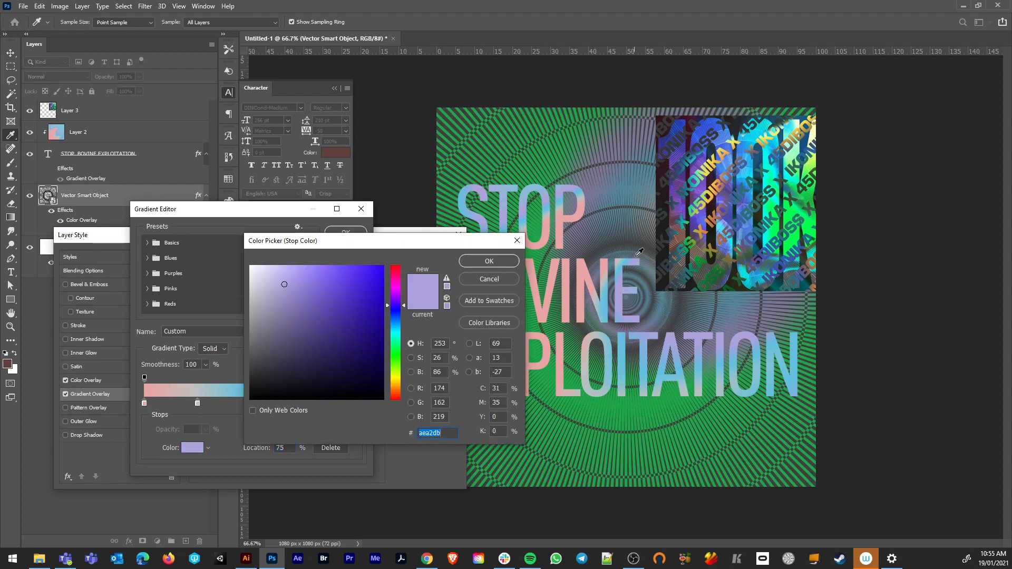
{"action": "left_click", "coordinate": [741, 180]}
{"action": "left_click", "coordinate": [477, 261]}
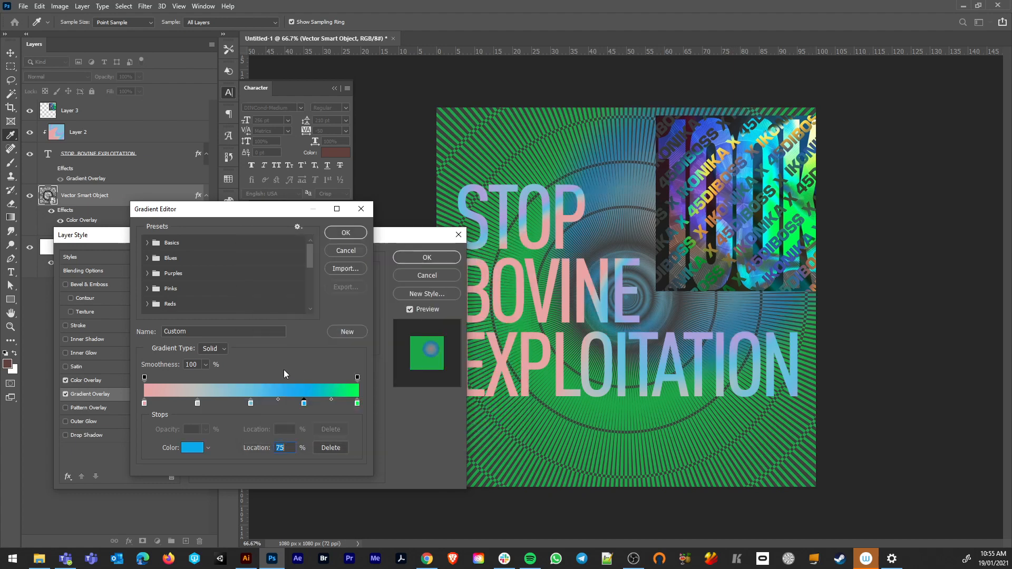
{"action": "double_click", "coordinate": [251, 404]}
{"action": "left_click", "coordinate": [700, 193]}
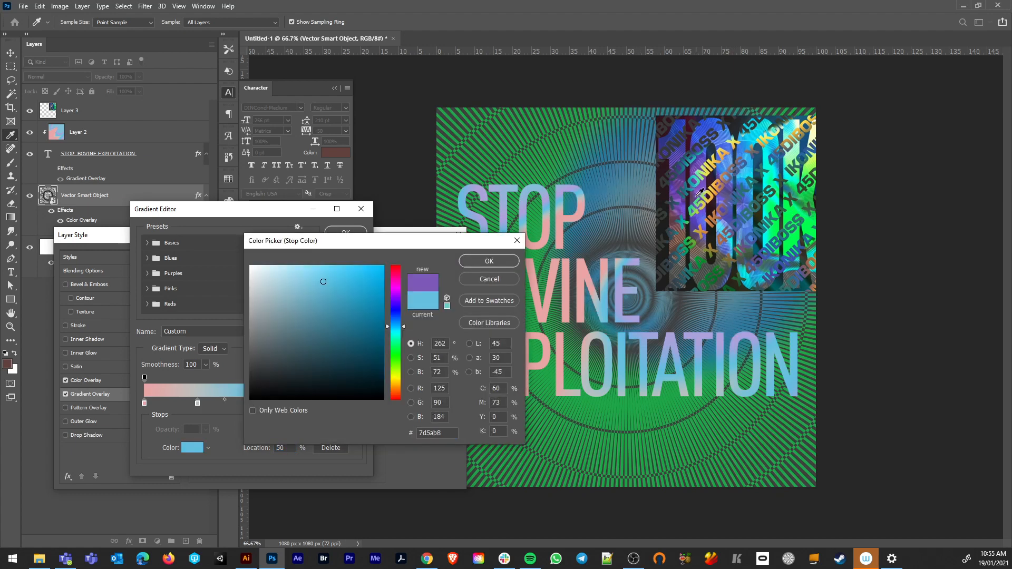
{"action": "left_click", "coordinate": [461, 264]}
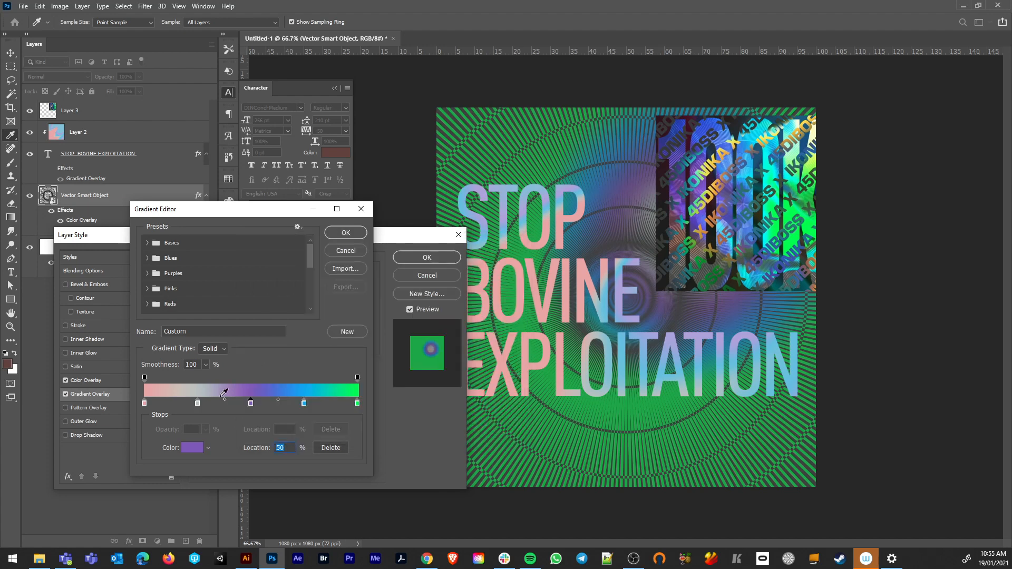
Step: Recolour the gradient's 25% stop to orange and its 0% stop to soft green, sampling both from the reference image
{"action": "double_click", "coordinate": [197, 404]}
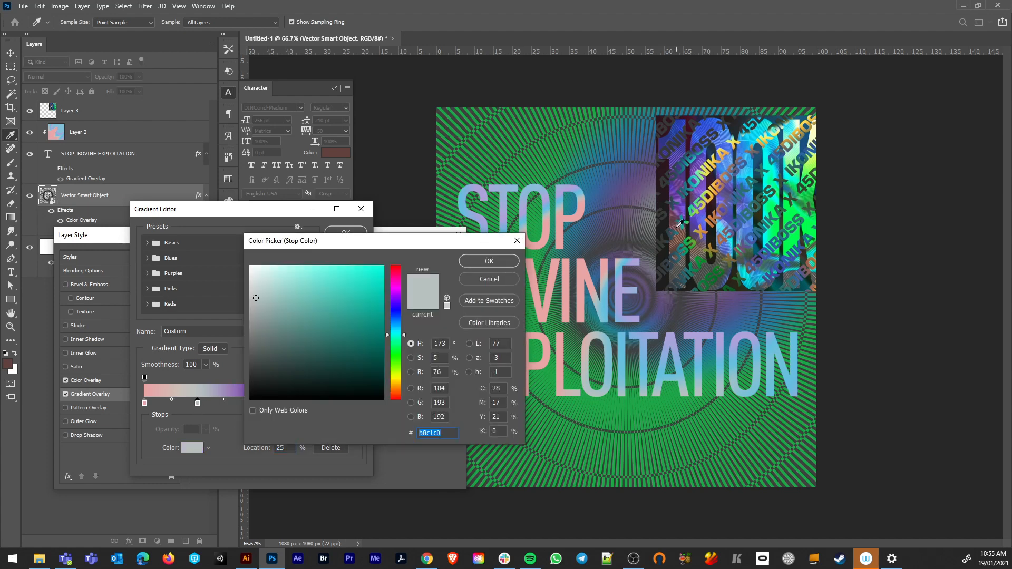
{"action": "left_click", "coordinate": [716, 195]}
{"action": "left_click", "coordinate": [484, 263]}
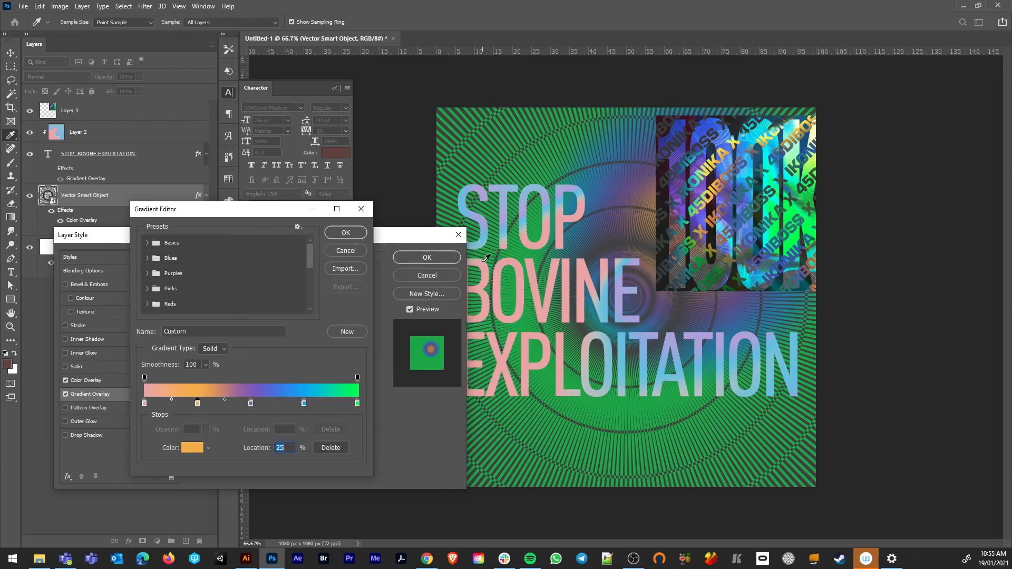
{"action": "double_click", "coordinate": [144, 403]}
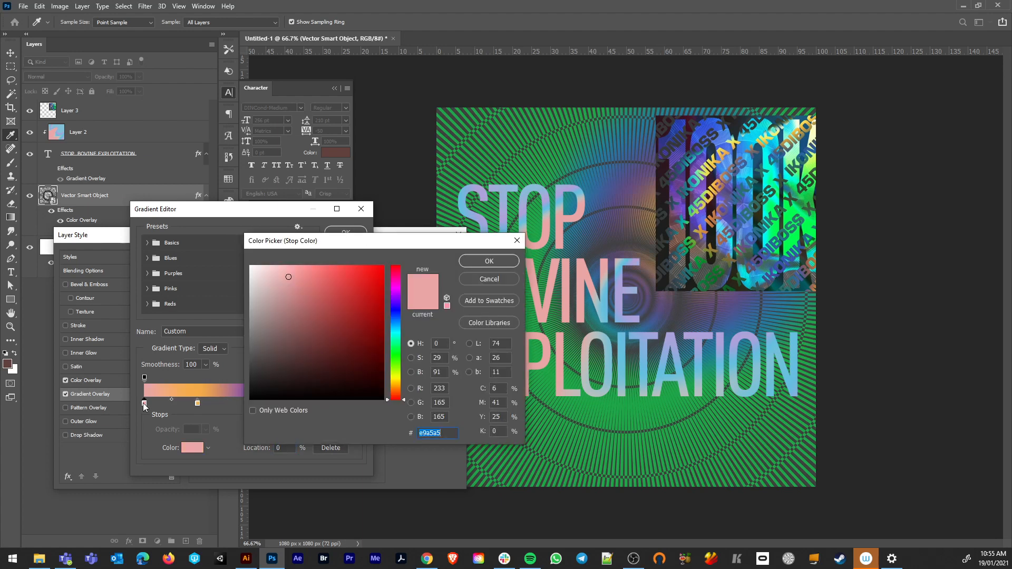
{"action": "left_click", "coordinate": [697, 201]}
{"action": "left_click", "coordinate": [476, 262]}
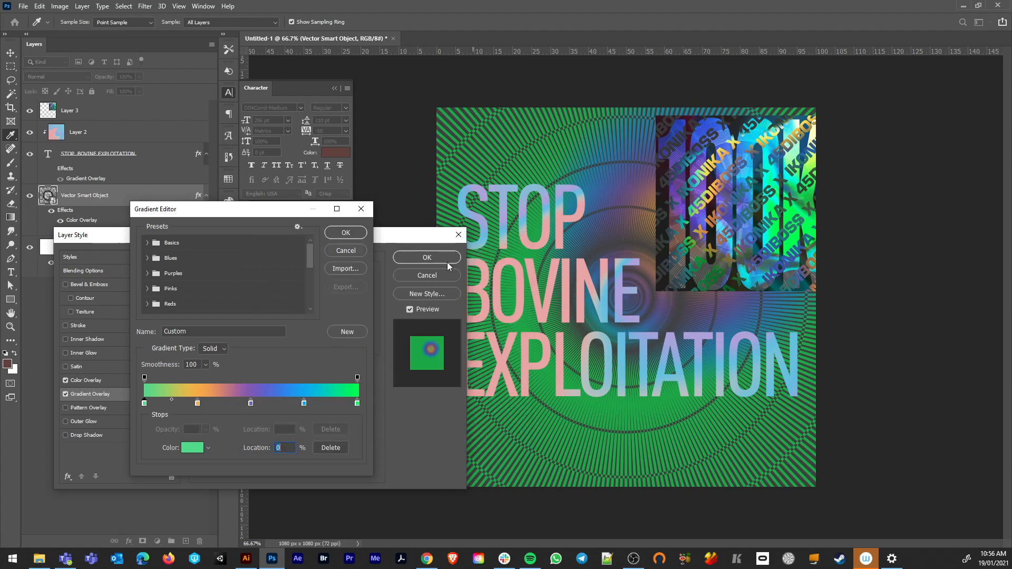
Step: Enlarge the Vector Smart Object's radial gradient overlay to 124% scale and shift its centre toward the artwork's left side
{"action": "left_click", "coordinate": [352, 237]}
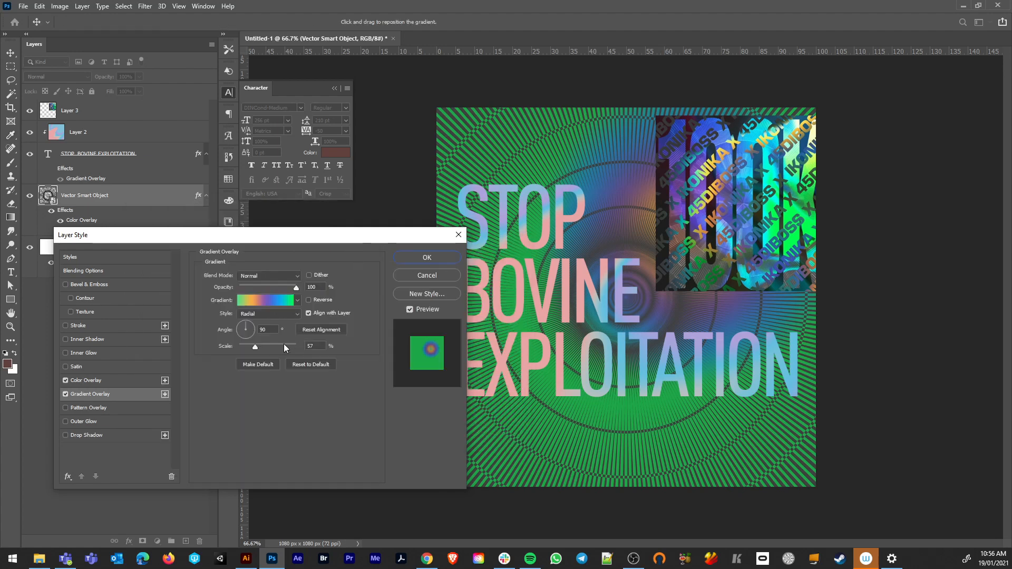
{"action": "left_click_drag", "start_coordinate": [257, 347], "coordinate": [285, 348]}
{"action": "left_click_drag", "start_coordinate": [680, 320], "coordinate": [499, 384]}
{"action": "left_click", "coordinate": [427, 258]}
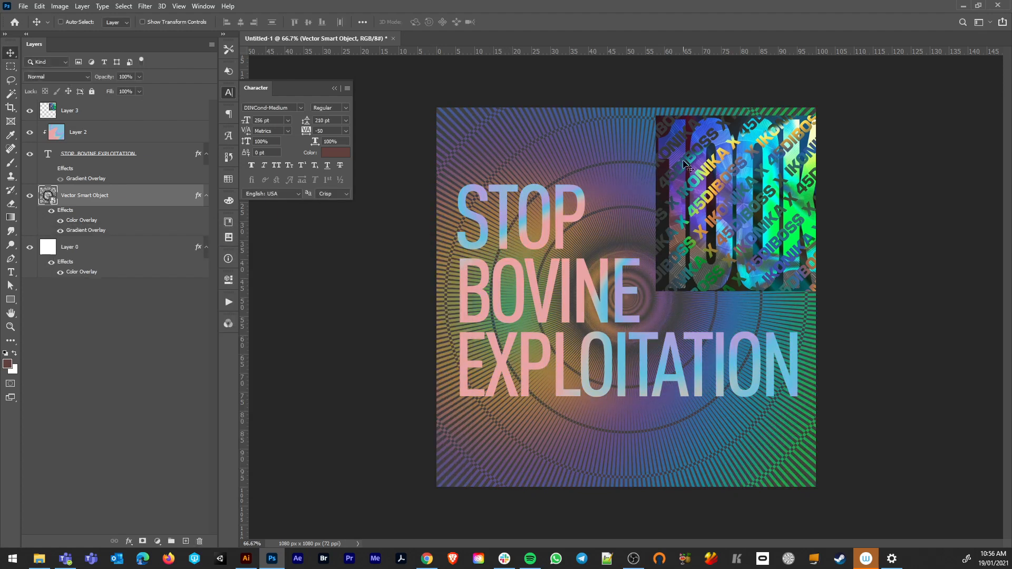
Step: Copy the Vector Smart Object's Gradient Overlay effect onto Layer 2 and open the copied effect's settings
{"action": "left_click_drag", "start_coordinate": [80, 233], "coordinate": [79, 136]}
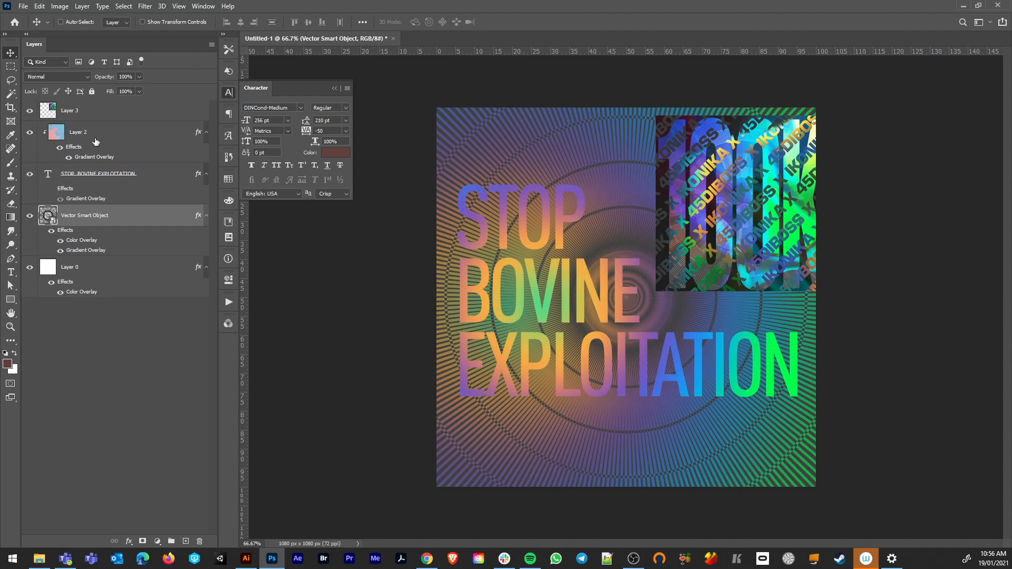
{"action": "double_click", "coordinate": [108, 139]}
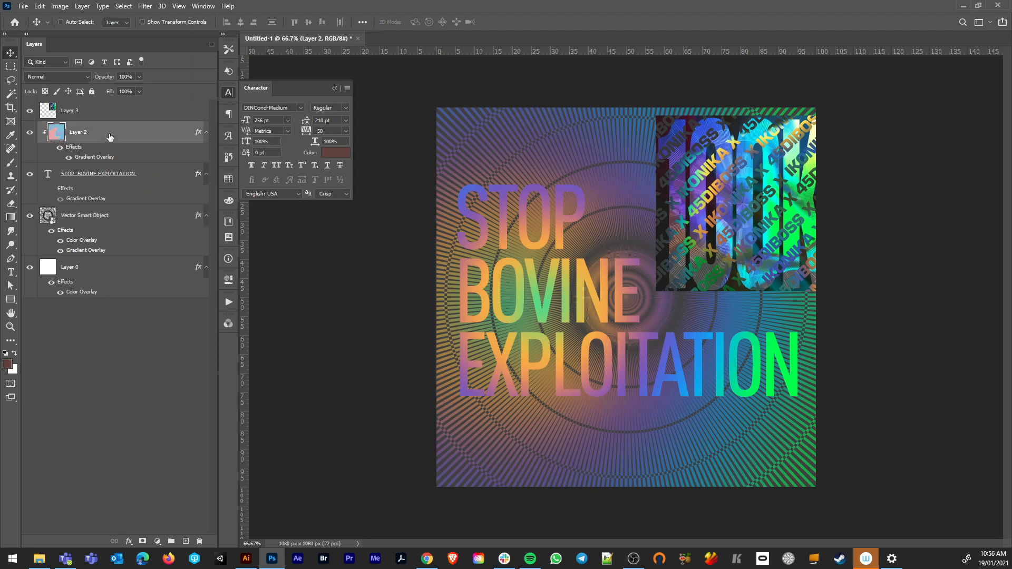
{"action": "left_click", "coordinate": [117, 394]}
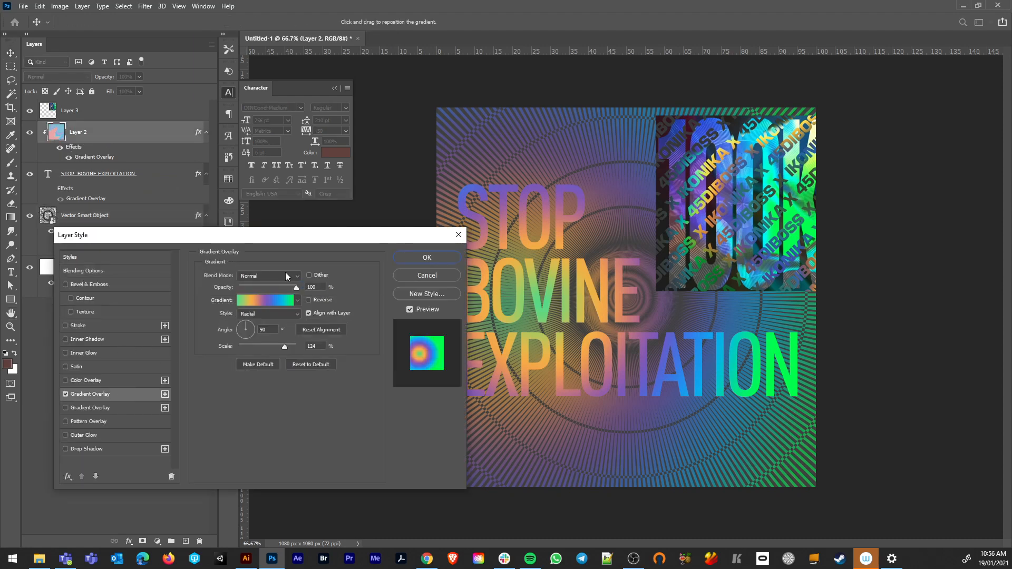
Step: Try the Overlay, Difference and Linear Light blend modes on Layer 2's Gradient Overlay
{"action": "left_click", "coordinate": [286, 275]}
{"action": "left_click", "coordinate": [263, 401]}
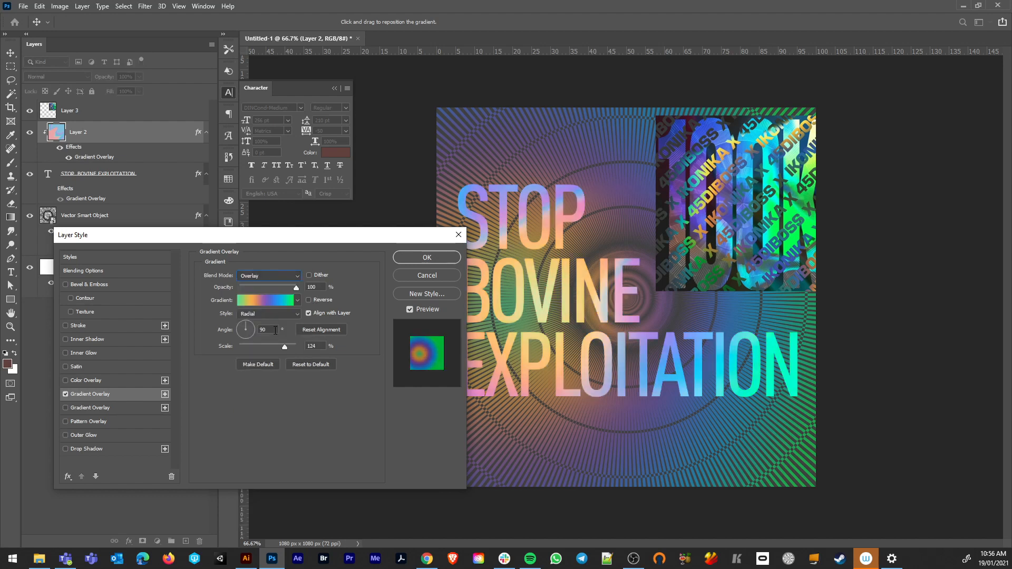
{"action": "left_click", "coordinate": [269, 276]}
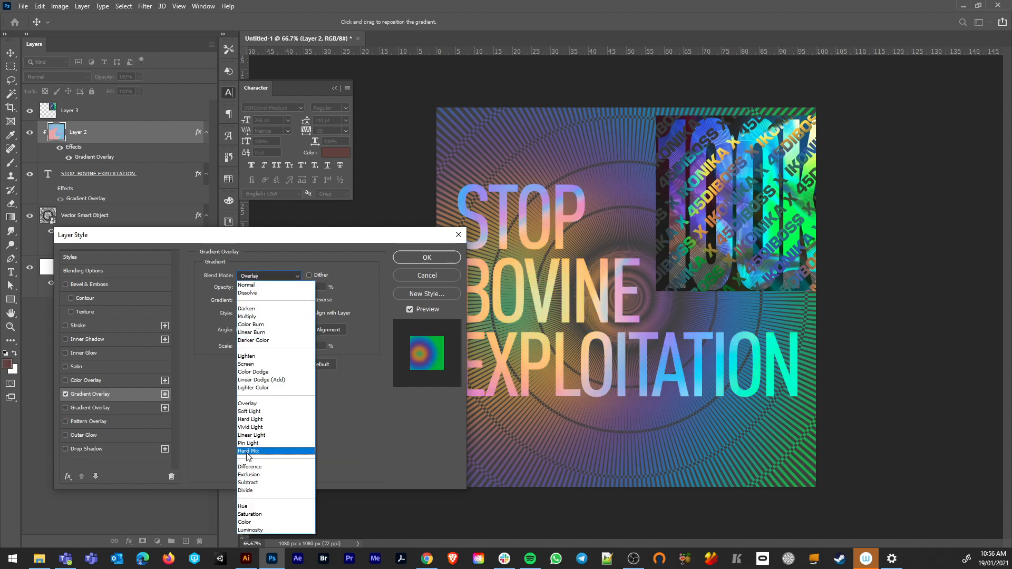
{"action": "left_click", "coordinate": [248, 468]}
{"action": "left_click", "coordinate": [264, 277]}
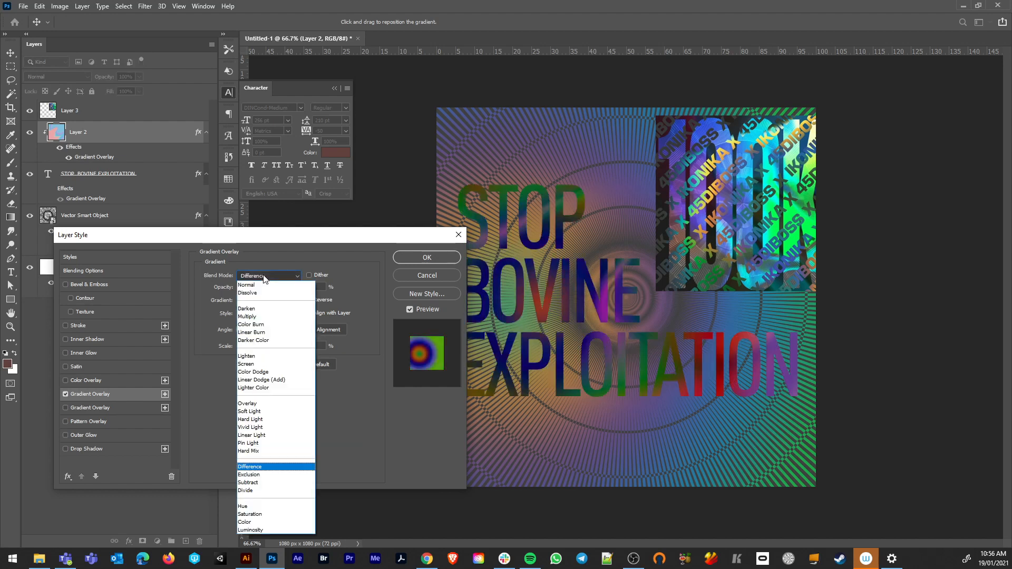
{"action": "left_click", "coordinate": [259, 467]}
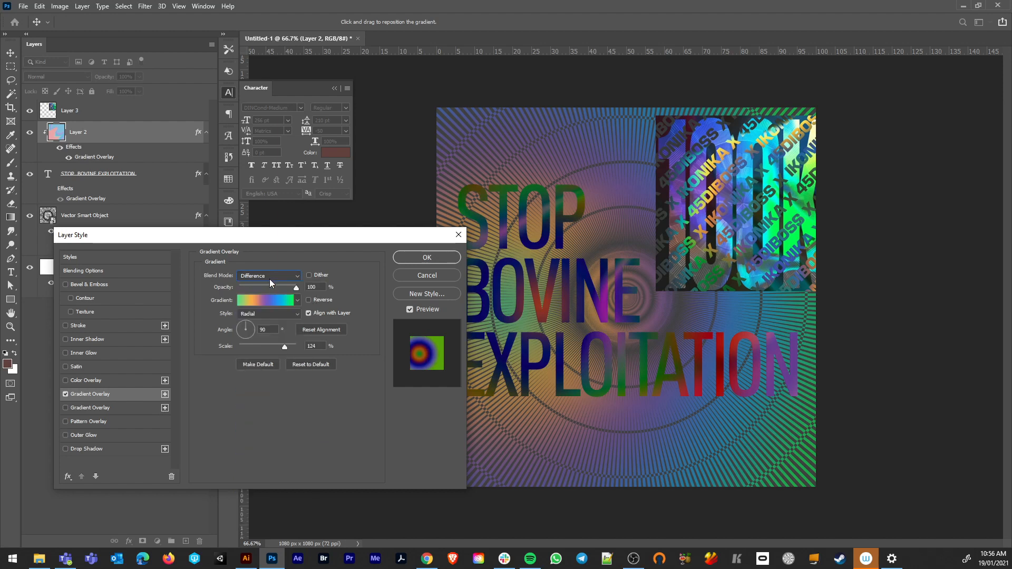
{"action": "left_click", "coordinate": [268, 276]}
{"action": "left_click", "coordinate": [260, 438]}
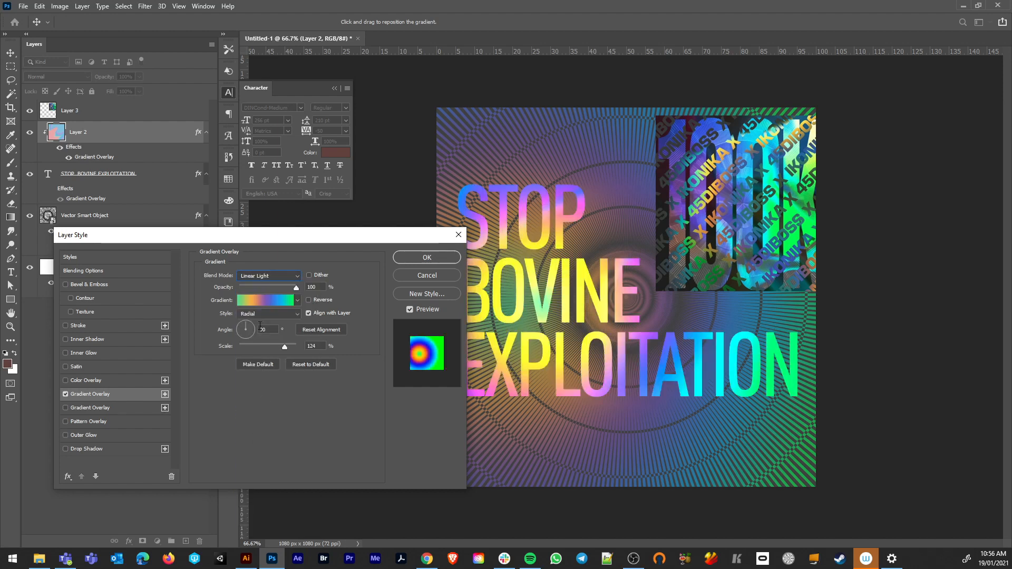
Step: Set Layer 2's Gradient Overlay to Hard Light at 90% opacity and apply the layer style
{"action": "left_click", "coordinate": [266, 275]}
{"action": "left_click", "coordinate": [248, 420]}
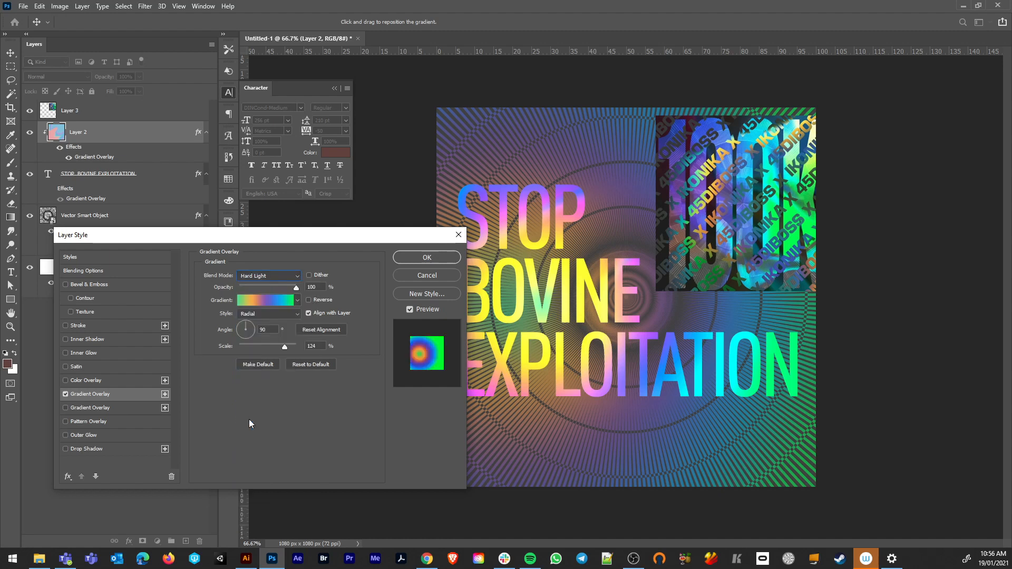
{"action": "mouse_move", "coordinate": [287, 290]}
{"action": "left_mouse_down"}
{"action": "mouse_move", "coordinate": [265, 294]}
{"action": "mouse_move", "coordinate": [289, 293]}
{"action": "left_mouse_up"}
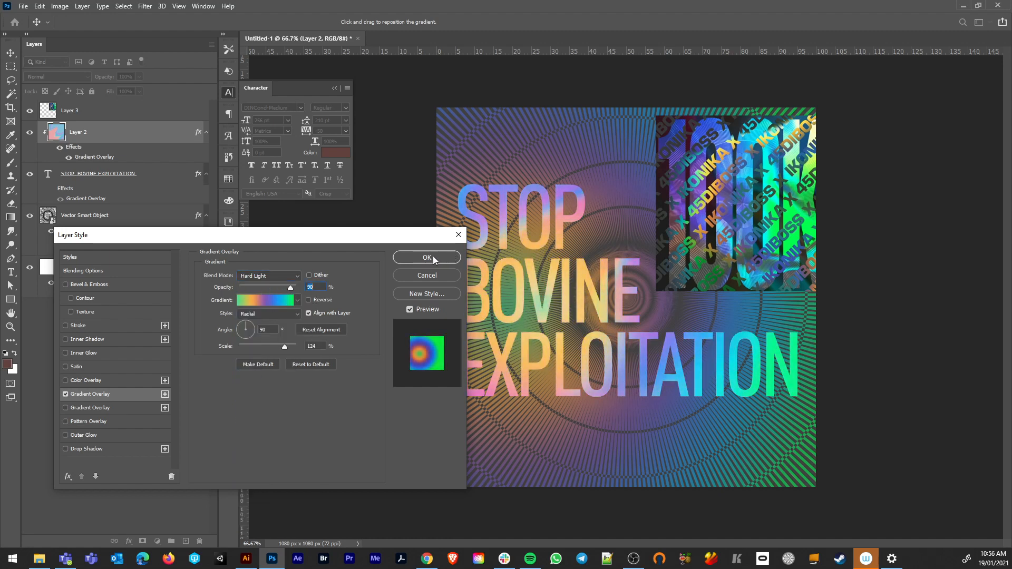
{"action": "left_click", "coordinate": [432, 258]}
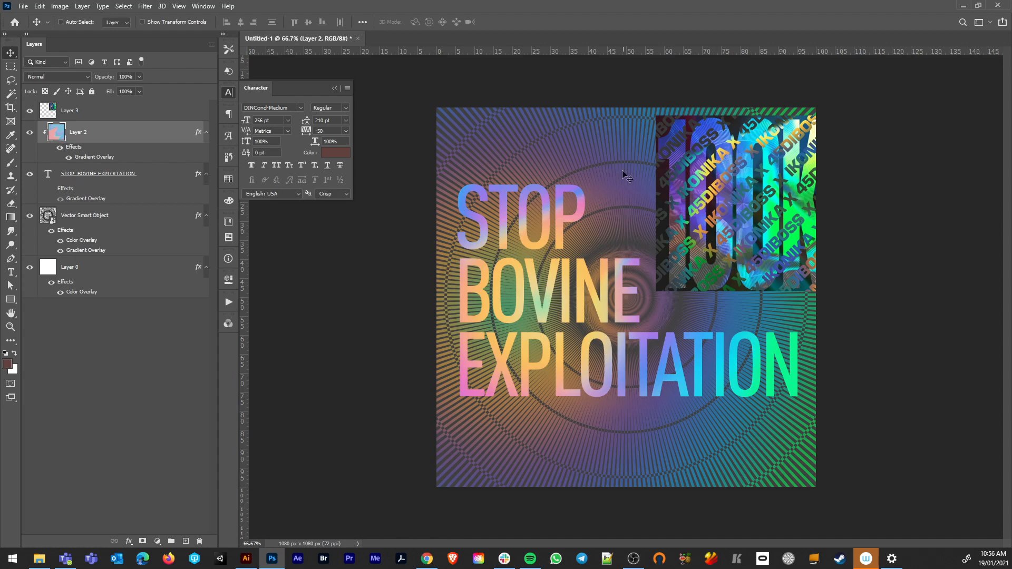
Step: Move the reference image over the slogan's upper part, and hide its layer together with Layer 2 and the slogan layer
{"action": "left_click_drag", "start_coordinate": [701, 211], "coordinate": [828, 193]}
{"action": "left_click_drag", "start_coordinate": [857, 234], "coordinate": [630, 217]}
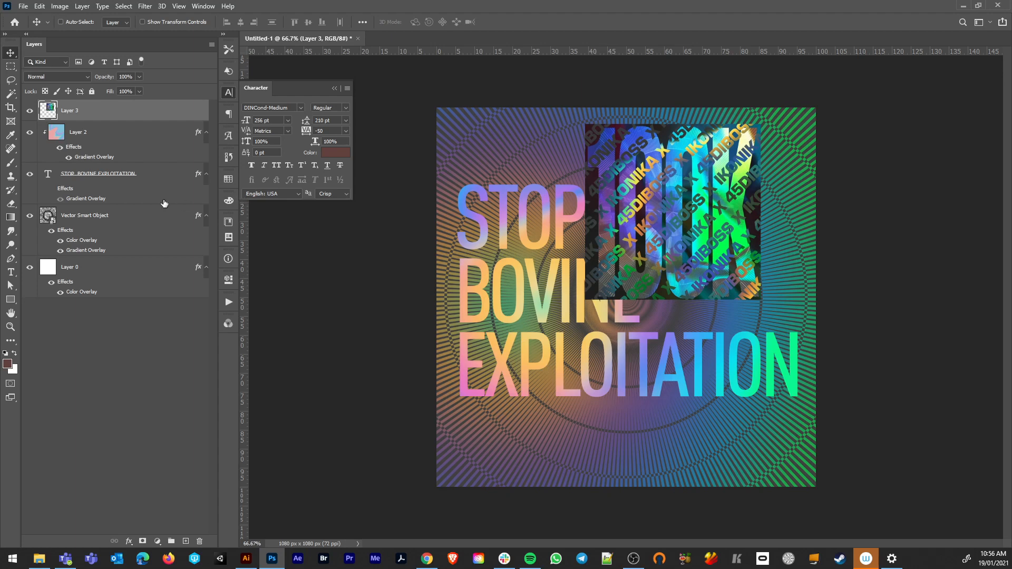
{"action": "left_click", "coordinate": [29, 173]}
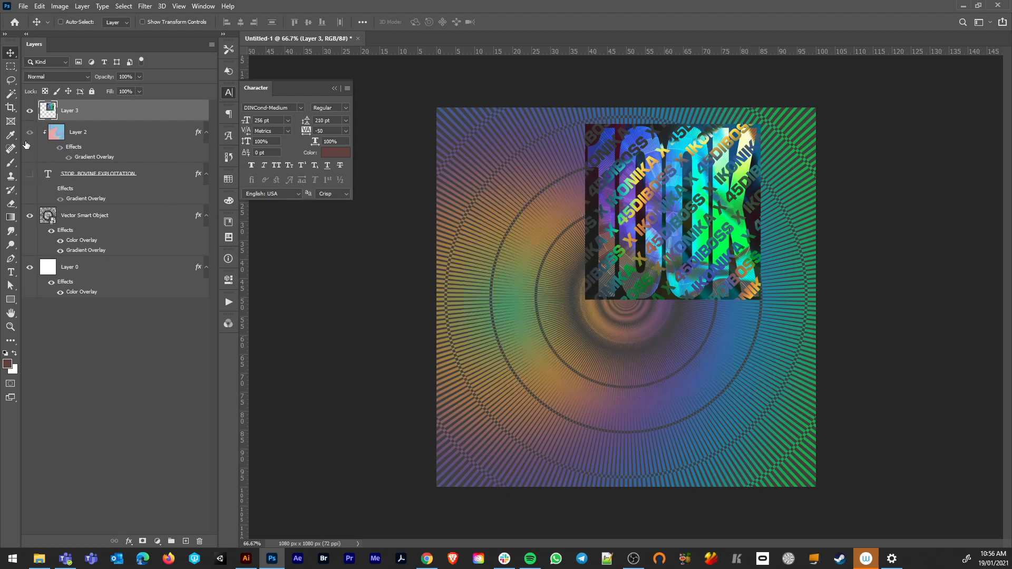
{"action": "left_click", "coordinate": [30, 173]}
{"action": "left_click_drag", "start_coordinate": [29, 112], "coordinate": [31, 176]}
Step: Add the text ONE in a text box spanning most of the canvas and set its font size to 675 pt
{"action": "left_click", "coordinate": [166, 179]}
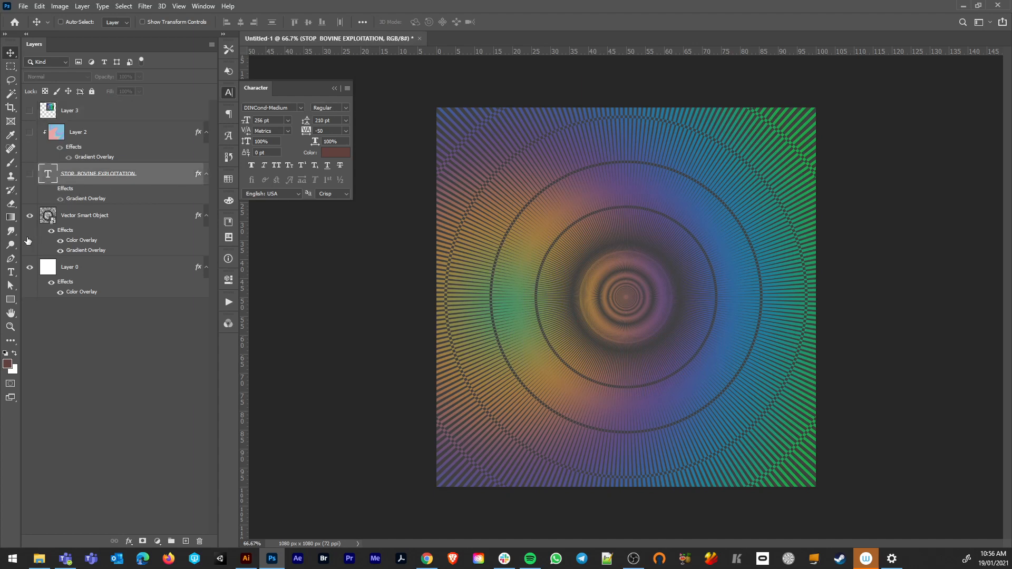
{"action": "left_click", "coordinate": [11, 272]}
{"action": "left_click_drag", "start_coordinate": [445, 150], "coordinate": [802, 448]}
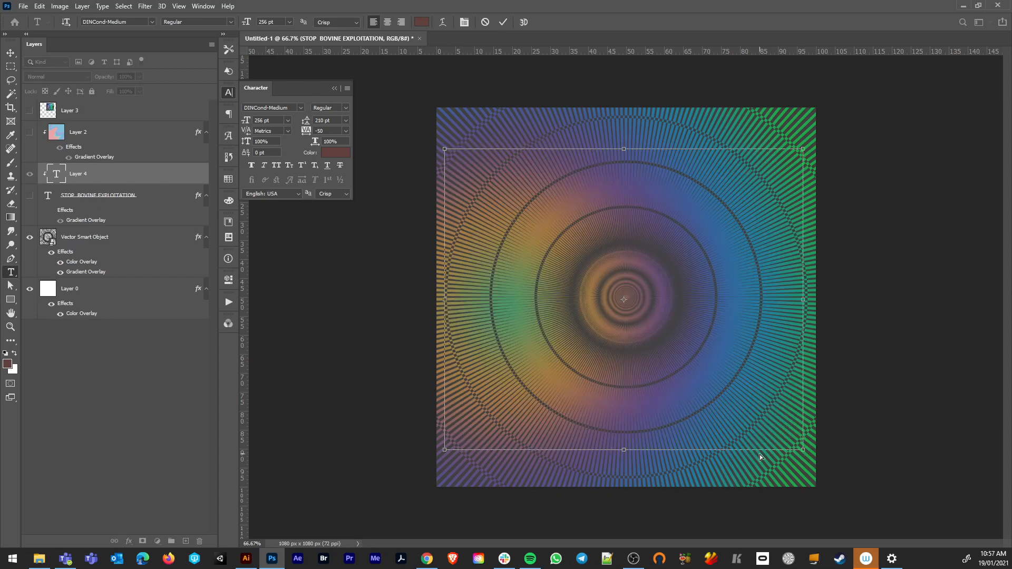
{"action": "left_click_drag", "start_coordinate": [256, 23], "coordinate": [499, 26]}
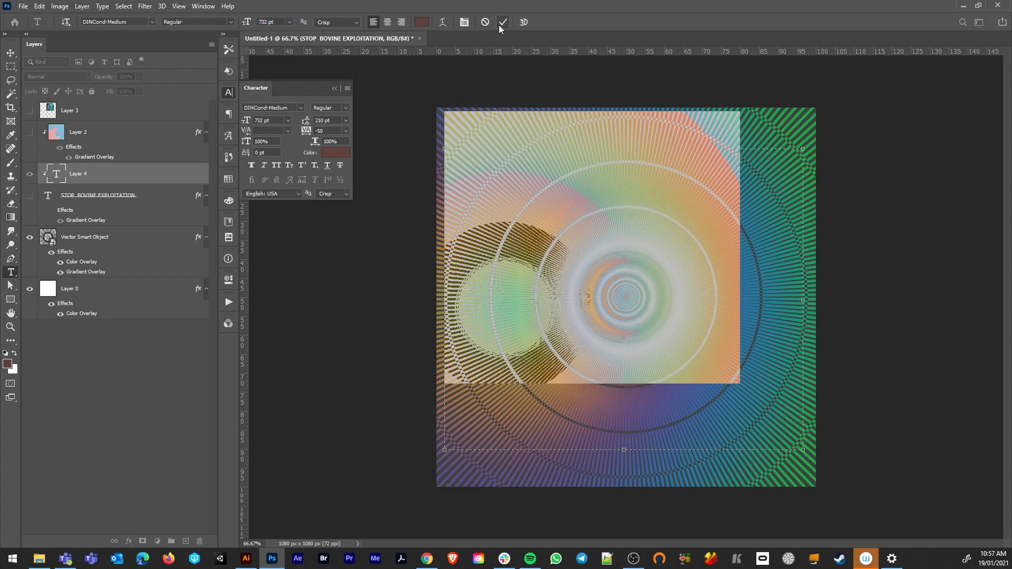
{"action": "left_click_drag", "start_coordinate": [250, 23], "coordinate": [218, 26]}
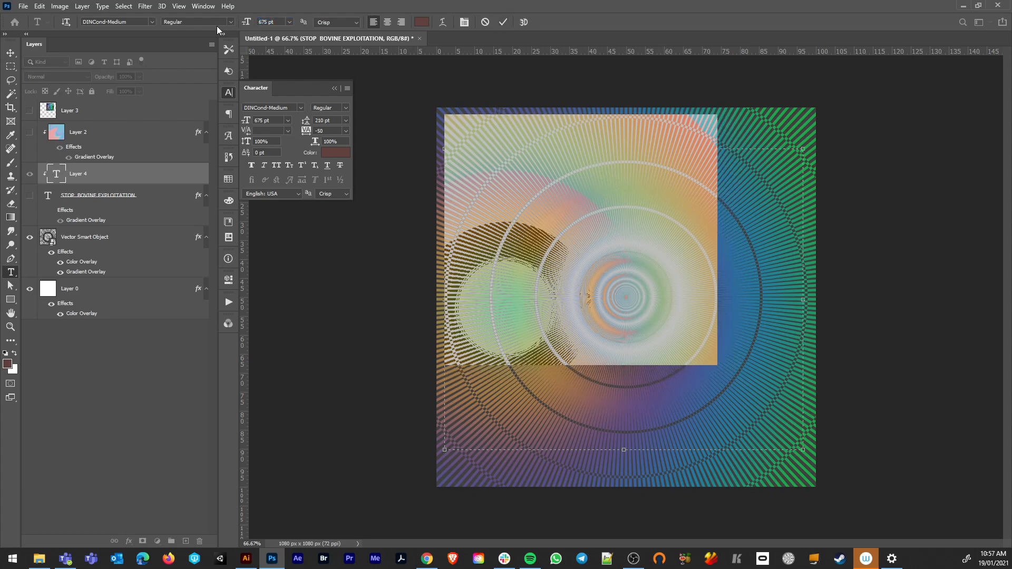
Step: Set the ONE text's leading to Auto and tracking to 0, and move its layer above Layer 2 without clipping
{"action": "left_click", "coordinate": [346, 121]}
{"action": "left_click", "coordinate": [329, 156]}
{"action": "left_click", "coordinate": [345, 131]}
{"action": "left_click", "coordinate": [328, 195]}
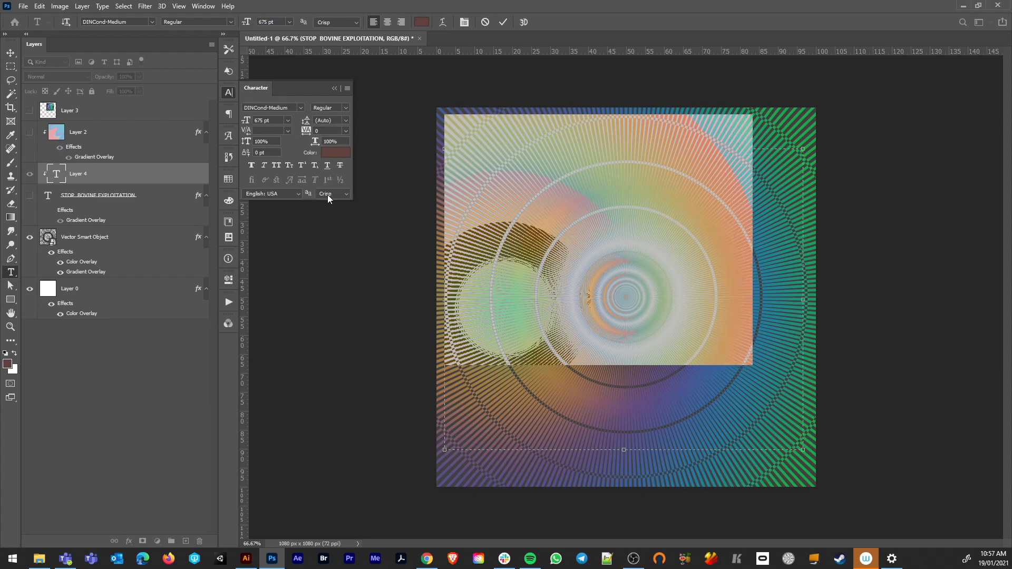
{"action": "left_click_drag", "start_coordinate": [99, 175], "coordinate": [118, 119]}
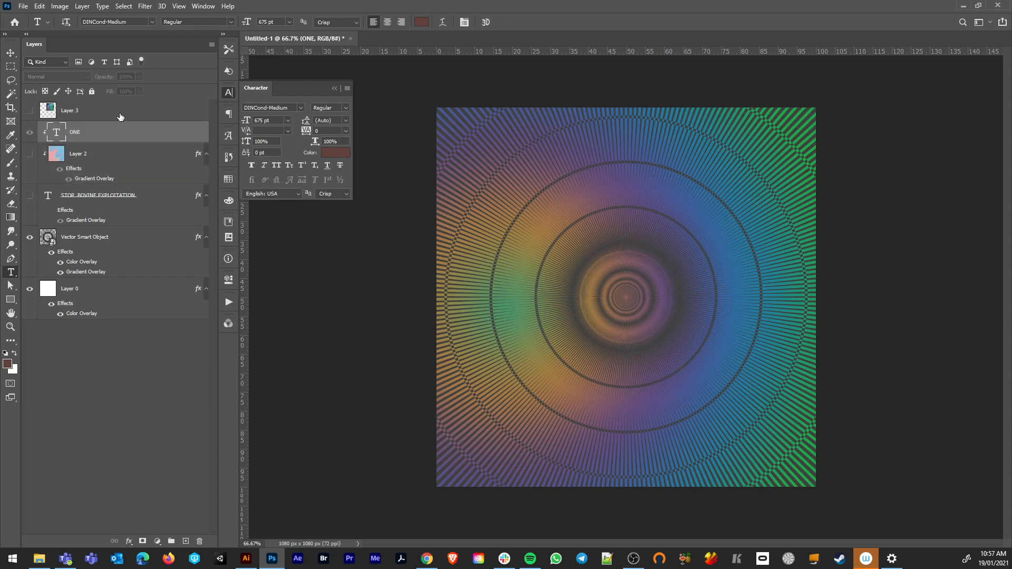
Step: Change the ONE text's font to Heavitas
{"action": "double_click", "coordinate": [554, 208]}
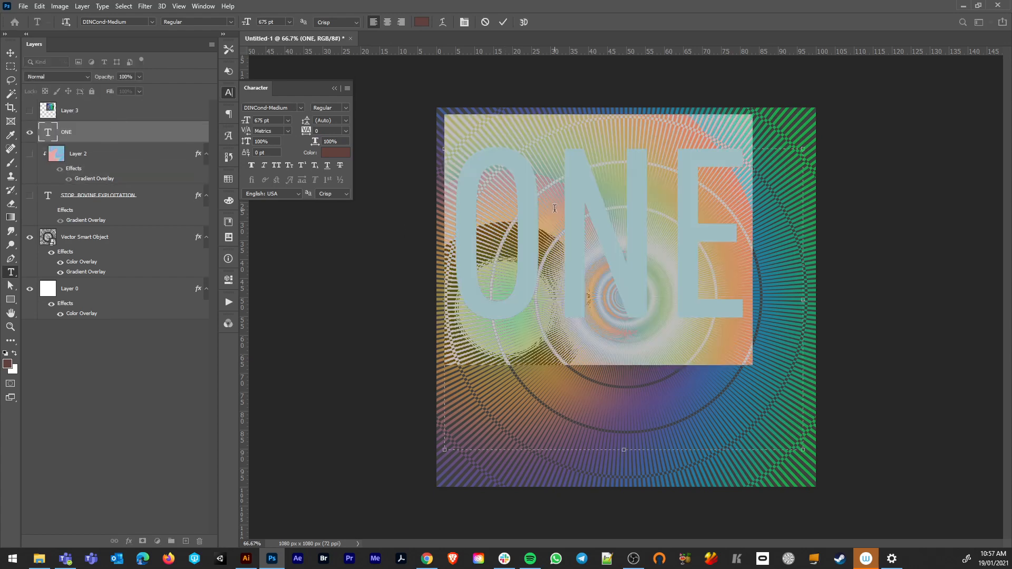
{"action": "left_click", "coordinate": [232, 22]}
{"action": "left_click", "coordinate": [152, 22]}
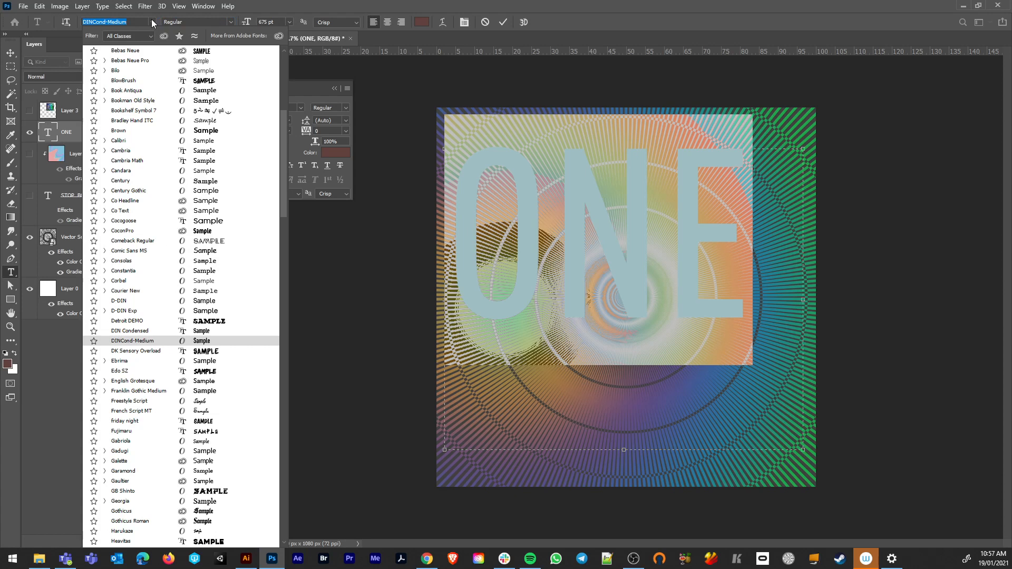
{"action": "scroll", "coordinate": [190, 369], "scroll_direction": "down", "scroll_amount": 3}
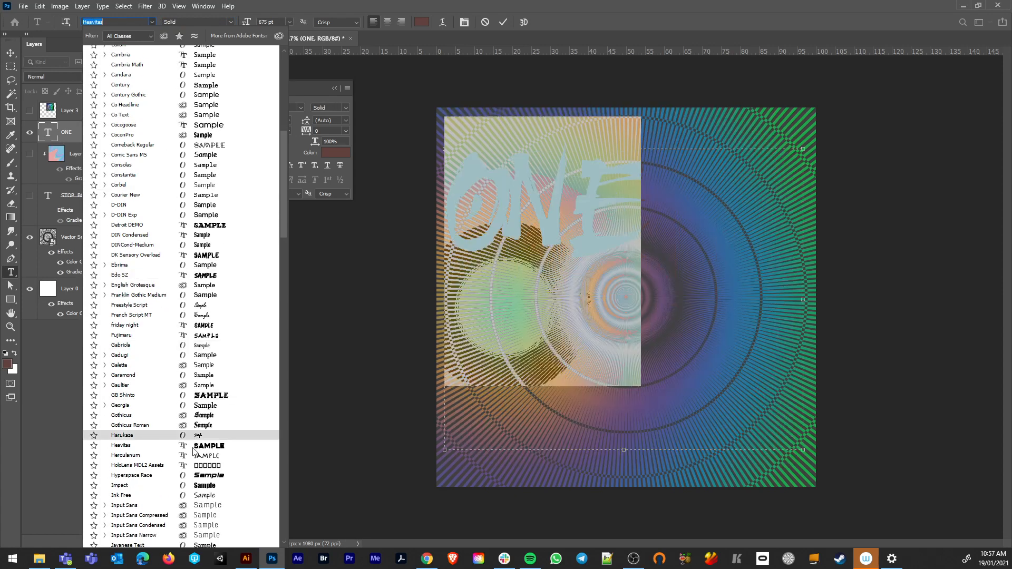
{"action": "left_click", "coordinate": [193, 449]}
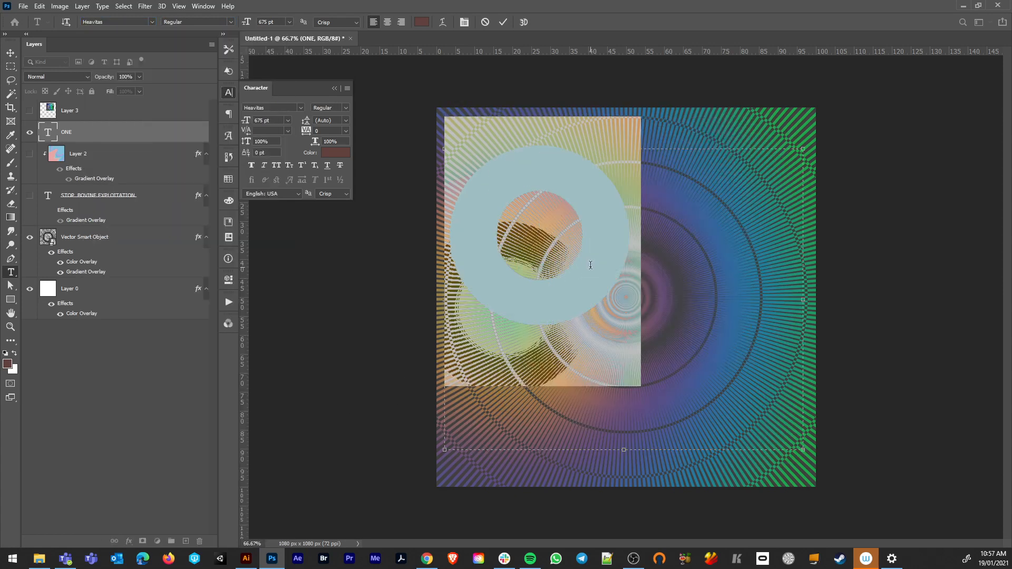
Step: Reduce the ONE text to 426 pt and move it down to the vertical middle of the canvas
{"action": "left_click_drag", "start_coordinate": [250, 27], "coordinate": [118, 34]}
{"action": "left_click", "coordinate": [10, 53]}
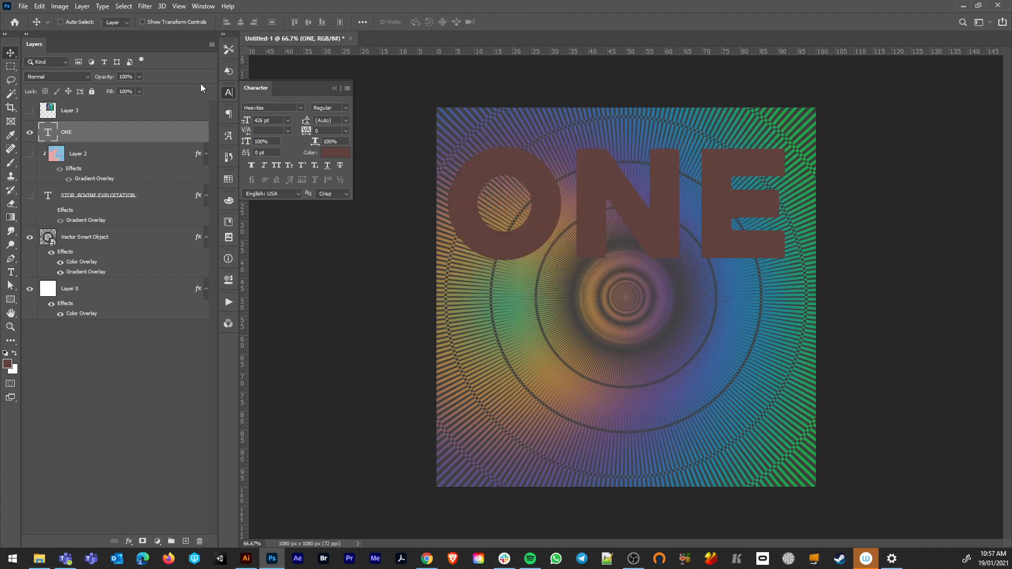
{"action": "left_click_drag", "start_coordinate": [603, 174], "coordinate": [618, 260]}
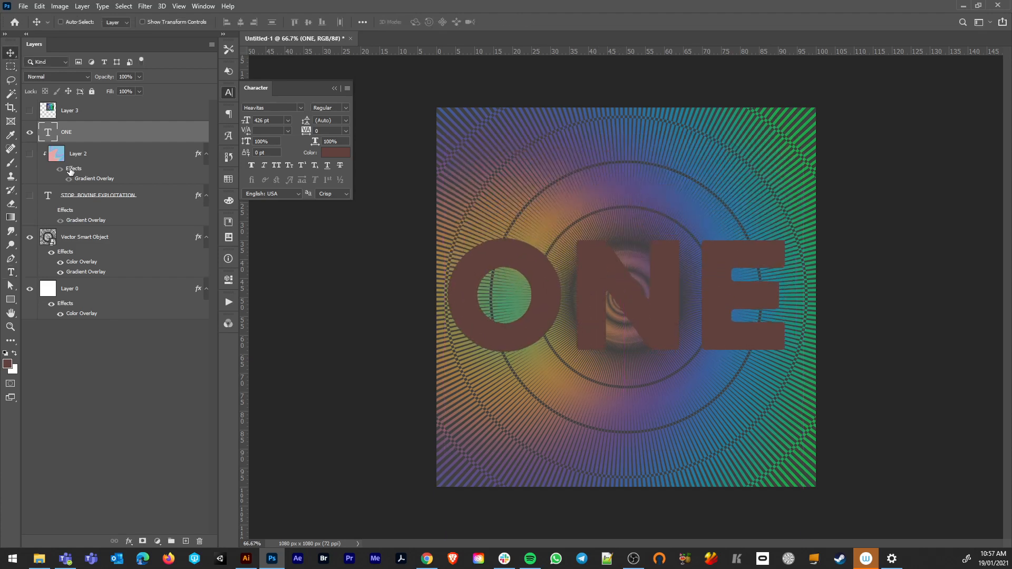
Step: Place the ONE layer beneath the Vector Smart Object and clip the Vector Smart Object to the text
{"action": "left_click_drag", "start_coordinate": [94, 135], "coordinate": [166, 265]}
{"action": "left_click", "coordinate": [146, 220]}
{"action": "key", "text": "ctrl"}
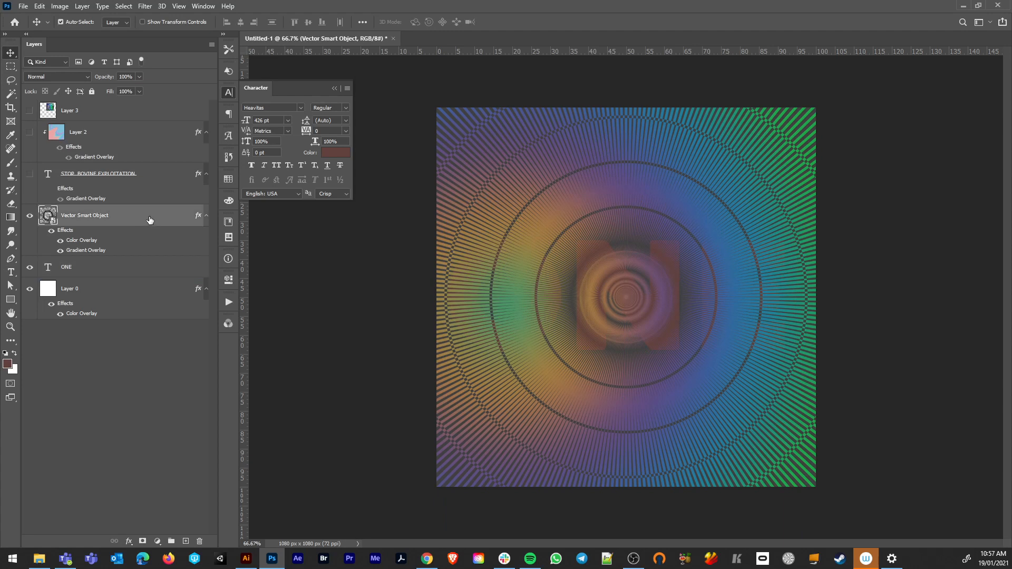
{"action": "key", "text": "ctrl+alt+g"}
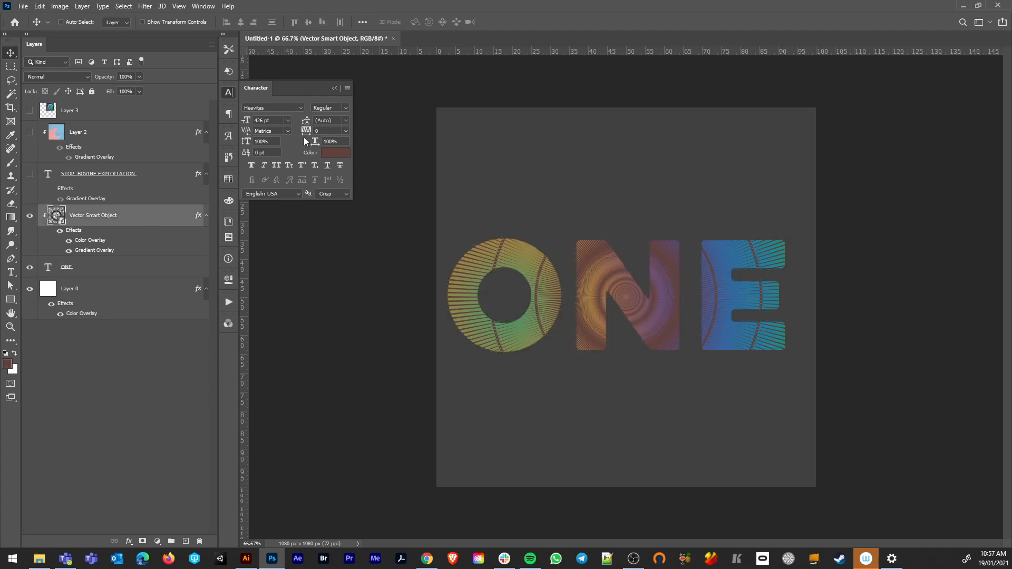
Step: Toggle the reference image layer's visibility to compare it with the clipped ONE text, leaving it hidden
{"action": "key", "text": "t"}
{"action": "left_click", "coordinate": [30, 111]}
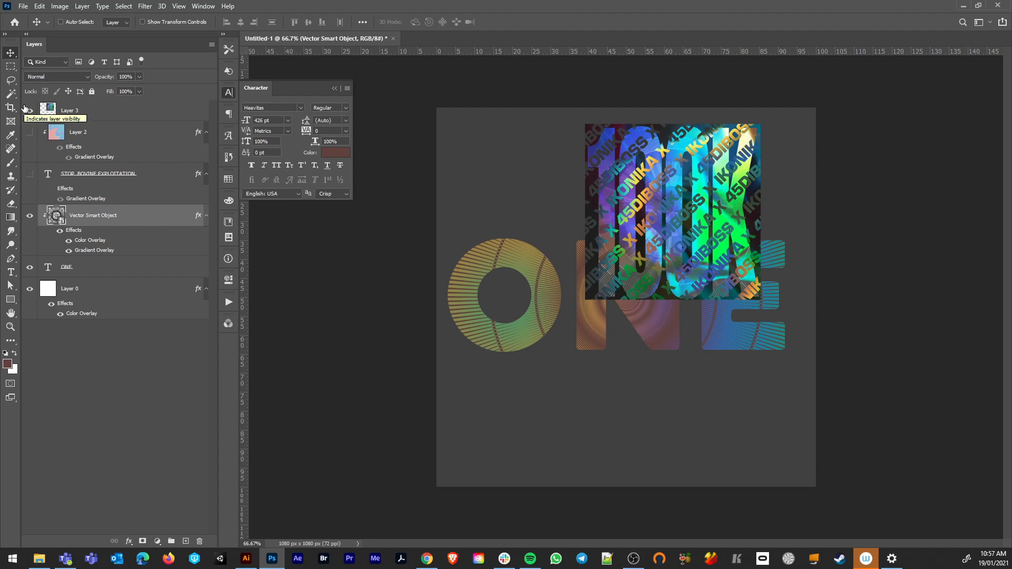
{"action": "left_click", "coordinate": [25, 109]}
{"action": "left_click", "coordinate": [25, 110]}
{"action": "left_click", "coordinate": [24, 109]}
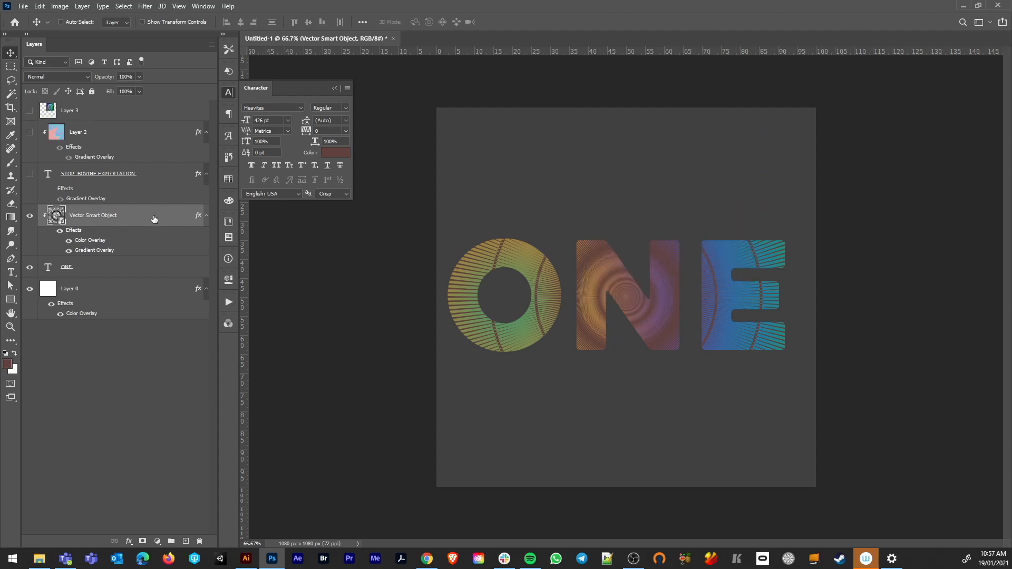
Step: Duplicate the Vector Smart Object unclipped beneath the ONE layer and lower the copy's opacity to 25%
{"action": "left_click_drag", "start_coordinate": [153, 216], "coordinate": [143, 285]}
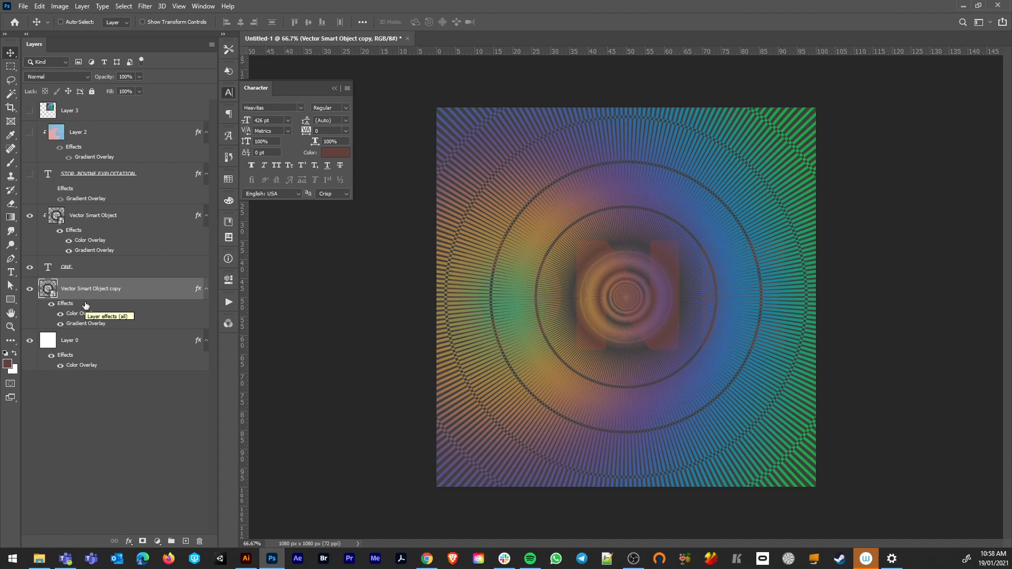
{"action": "left_click", "coordinate": [31, 288]}
{"action": "left_click", "coordinate": [32, 289]}
{"action": "left_click_drag", "start_coordinate": [131, 90], "coordinate": [109, 88]}
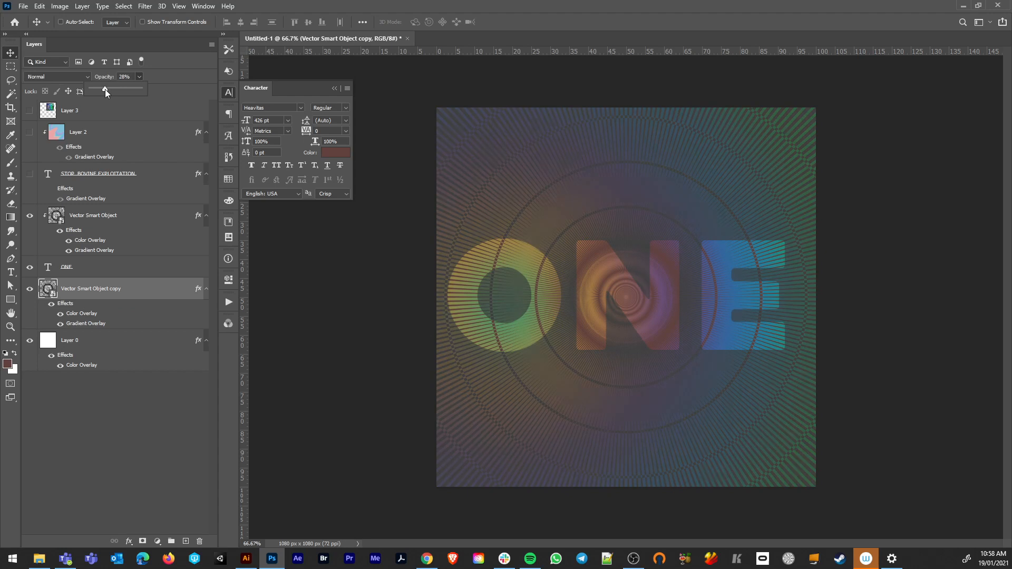
{"action": "left_click_drag", "start_coordinate": [105, 90], "coordinate": [104, 90]}
Step: Toggle the visibility of Layer 2 and the slogan to compare them with the ONE design, leaving both hidden
{"action": "left_click", "coordinate": [29, 135]}
{"action": "left_click", "coordinate": [30, 135]}
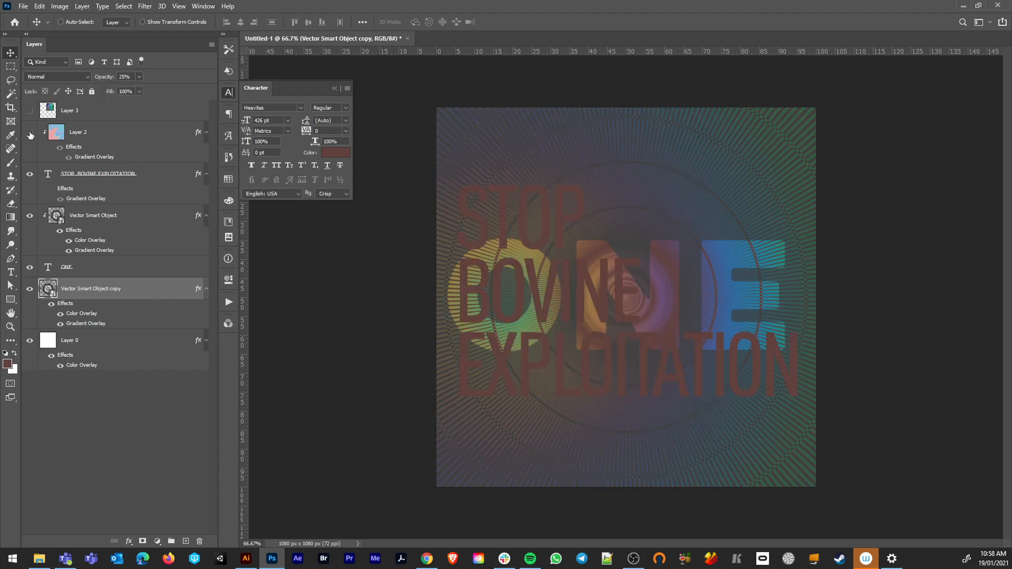
{"action": "left_click", "coordinate": [30, 179]}
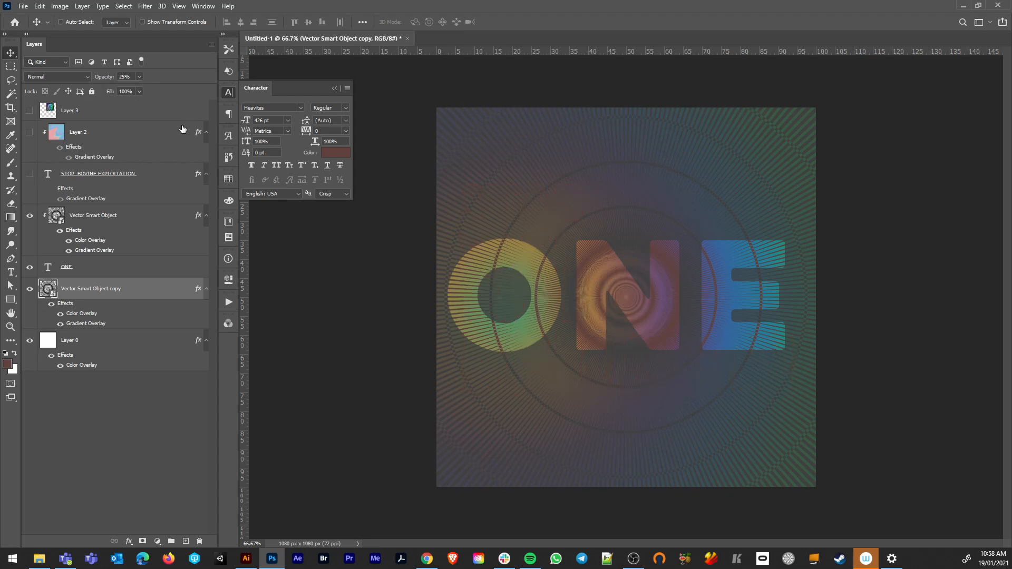
Step: Add a canvas-sized paragraph text box of 79 pt lorem ipsum above the Vector Smart Object copy and fully justify it
{"action": "left_click", "coordinate": [11, 272]}
{"action": "left_click_drag", "start_coordinate": [438, 111], "coordinate": [812, 484]}
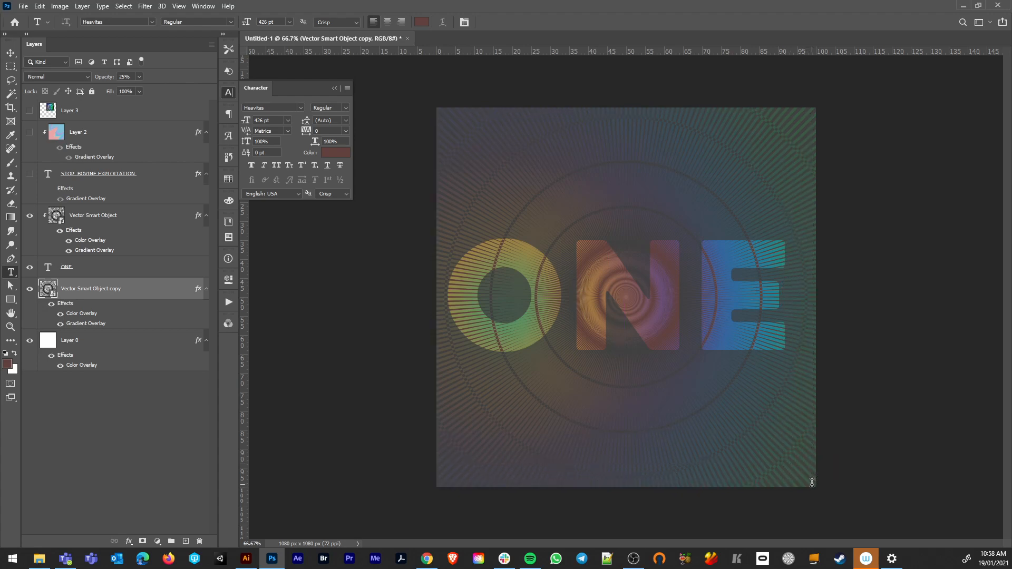
{"action": "left_click_drag", "start_coordinate": [251, 121], "coordinate": [66, 135]}
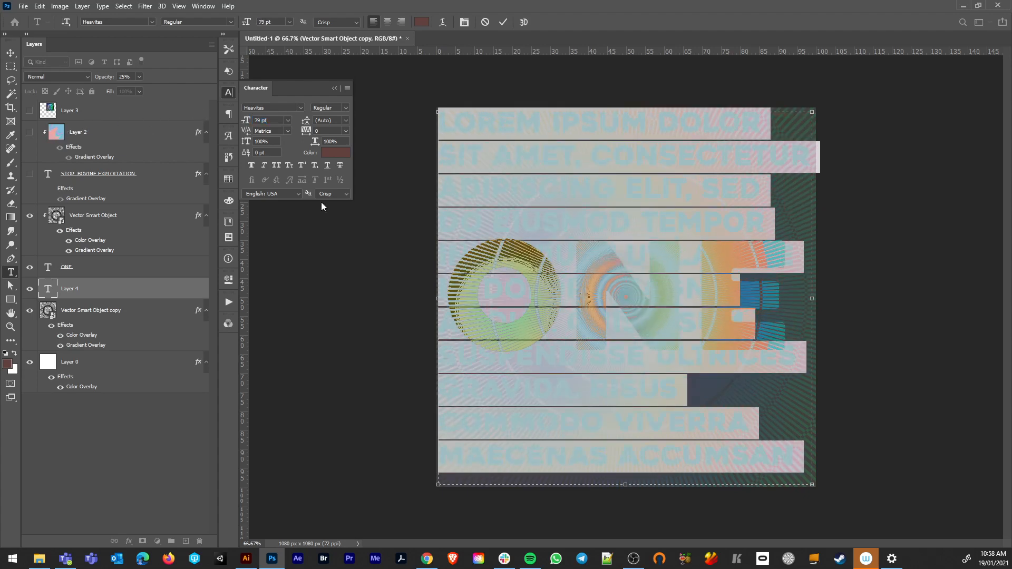
{"action": "left_click", "coordinate": [228, 114]}
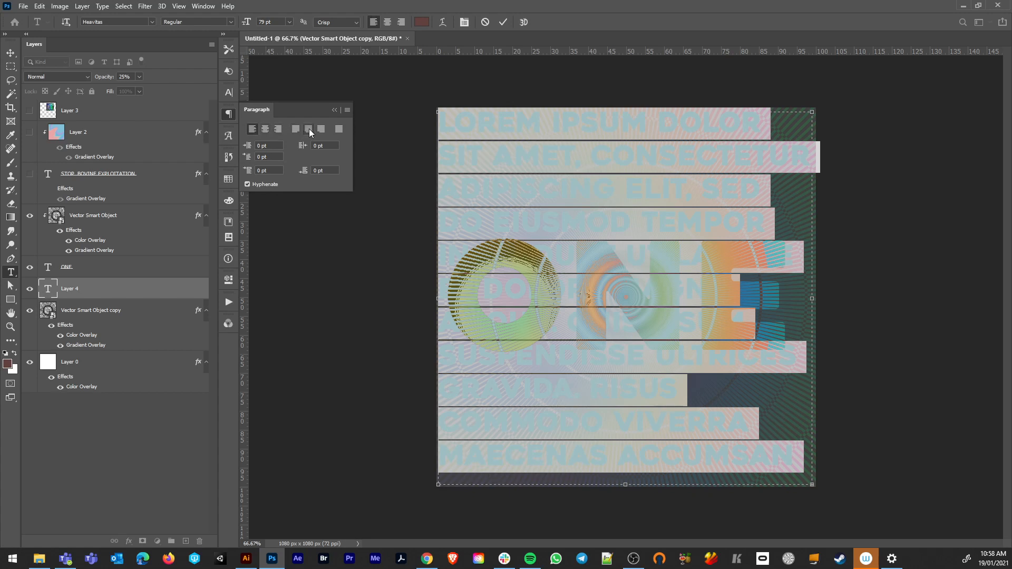
{"action": "left_click", "coordinate": [340, 129]}
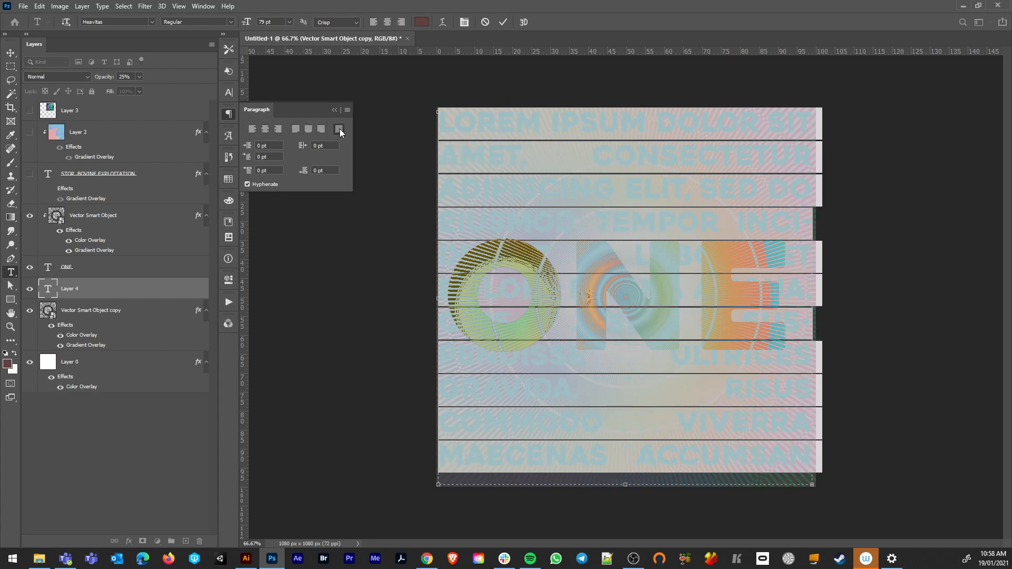
Step: Rotate the lorem ipsum text block by -45 degrees
{"action": "left_click", "coordinate": [10, 53]}
{"action": "key", "text": "ctrl+t"}
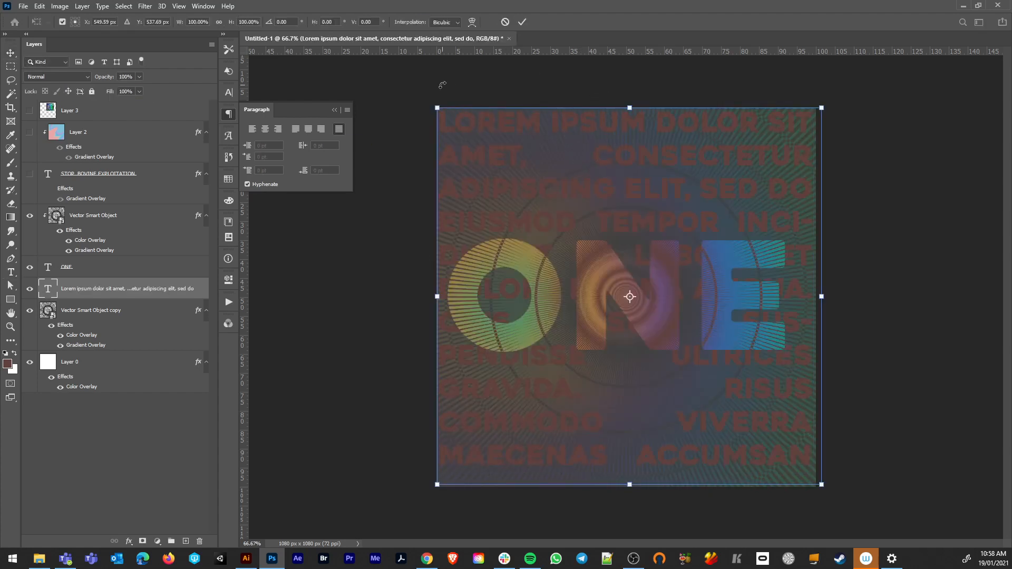
{"action": "left_click_drag", "start_coordinate": [441, 86], "coordinate": [386, 267]}
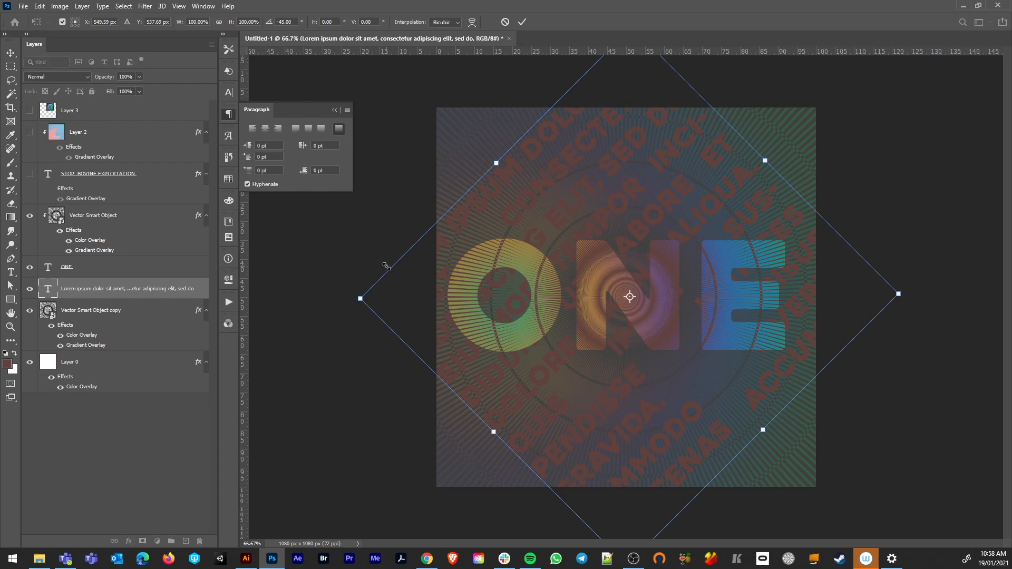
{"action": "key", "text": "Return"}
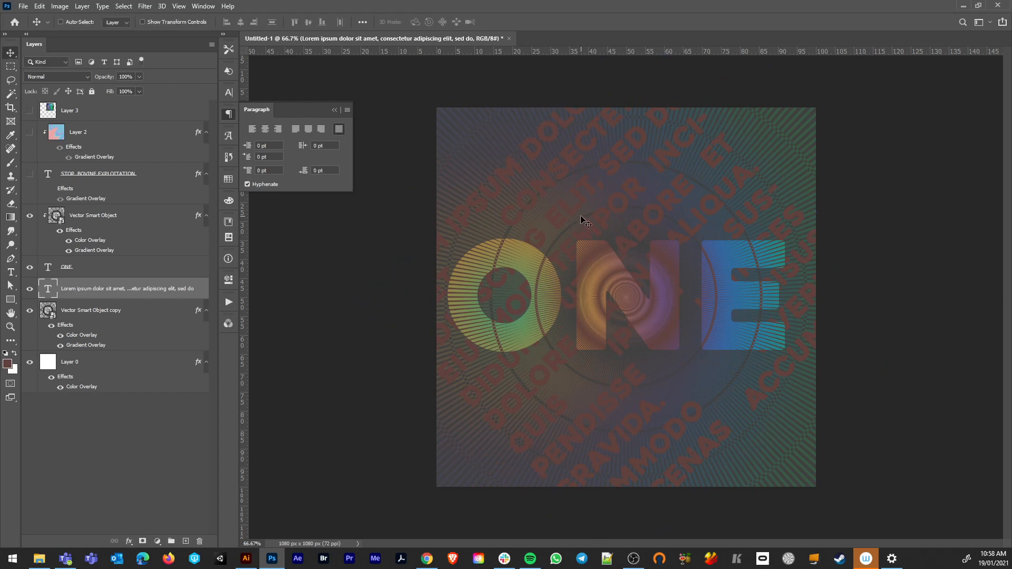
Step: Enlarge the rotated text box on all four sides so it extends well beyond the canvas
{"action": "key", "text": "t"}
{"action": "left_click", "coordinate": [523, 157]}
{"action": "key", "text": "ctrl+minus"}
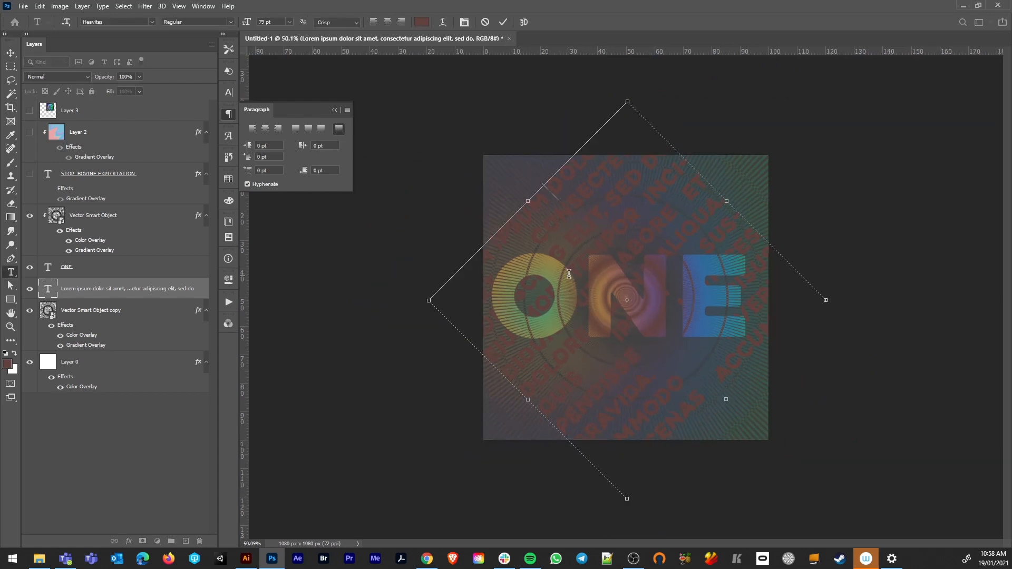
{"action": "left_click_drag", "start_coordinate": [726, 400], "coordinate": [865, 473]}
{"action": "left_click_drag", "start_coordinate": [527, 201], "coordinate": [456, 130]}
{"action": "left_click_drag", "start_coordinate": [744, 218], "coordinate": [822, 141]}
{"action": "left_click_drag", "start_coordinate": [546, 417], "coordinate": [454, 460]}
Step: Fill the enlarged text box with repeated copies of the lorem ipsum text so the diagonal lines cover the whole canvas
{"action": "key", "text": "ctrl+a"}
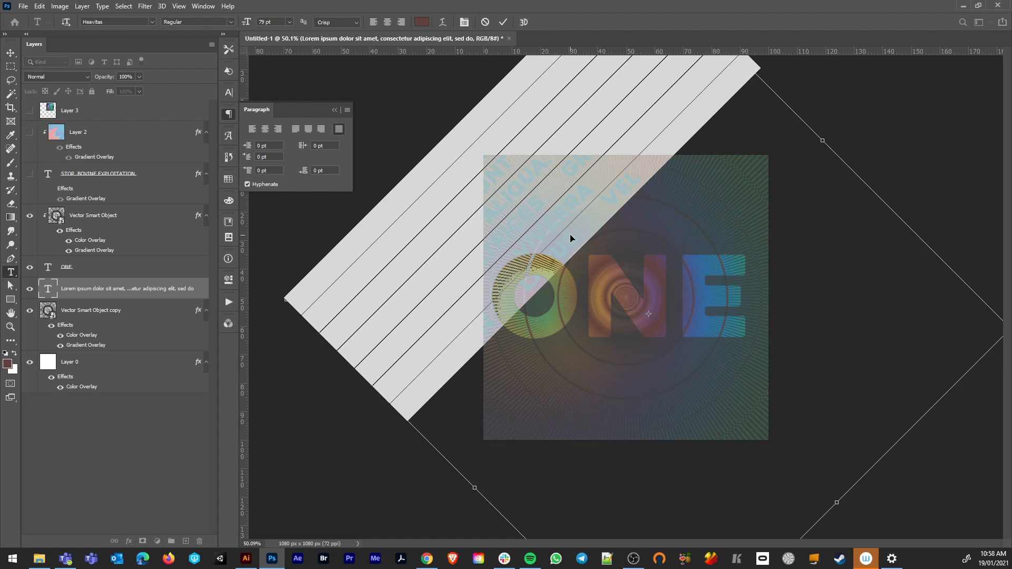
{"action": "key", "text": "ctrl+v"}
{"action": "key", "text": "ctrl+v"}
{"action": "key", "text": "ctrl+v"}
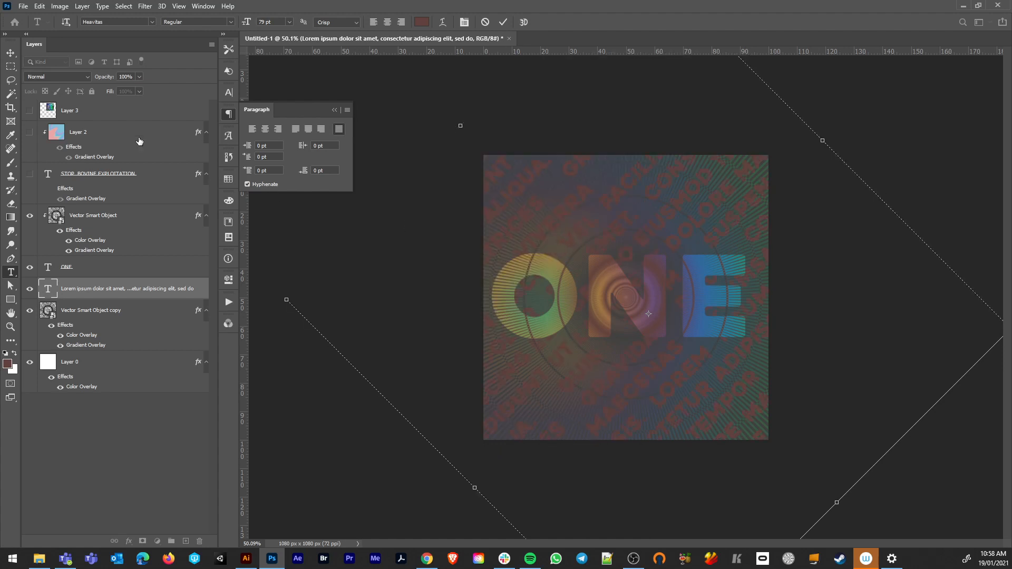
{"action": "left_click", "coordinate": [11, 53]}
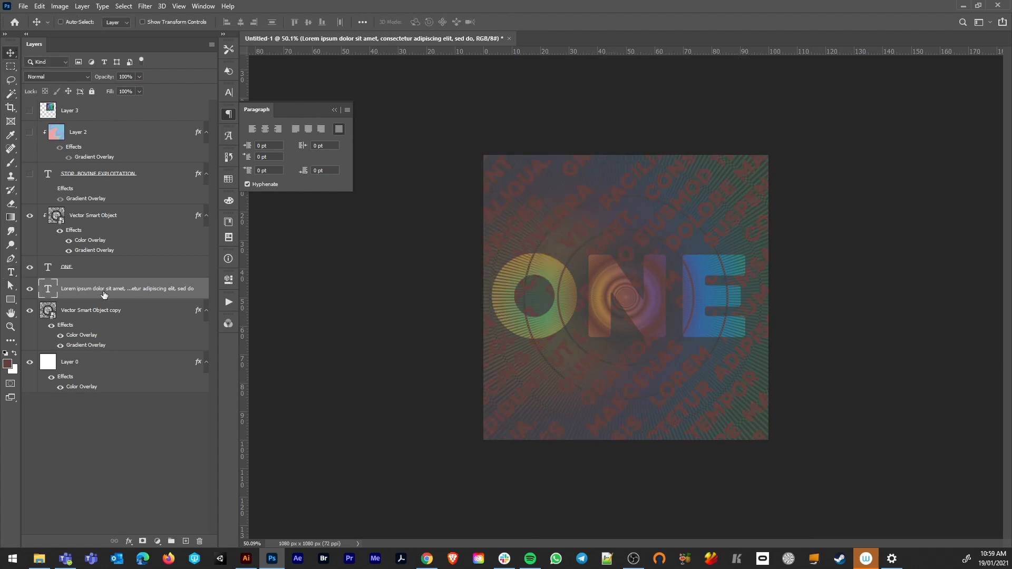
Step: Move the lorem ipsum layer directly beneath Layer 3 and copy the Vector Smart Object's Gradient Overlay onto it, checking against the reference image
{"action": "left_click_drag", "start_coordinate": [105, 292], "coordinate": [103, 124]}
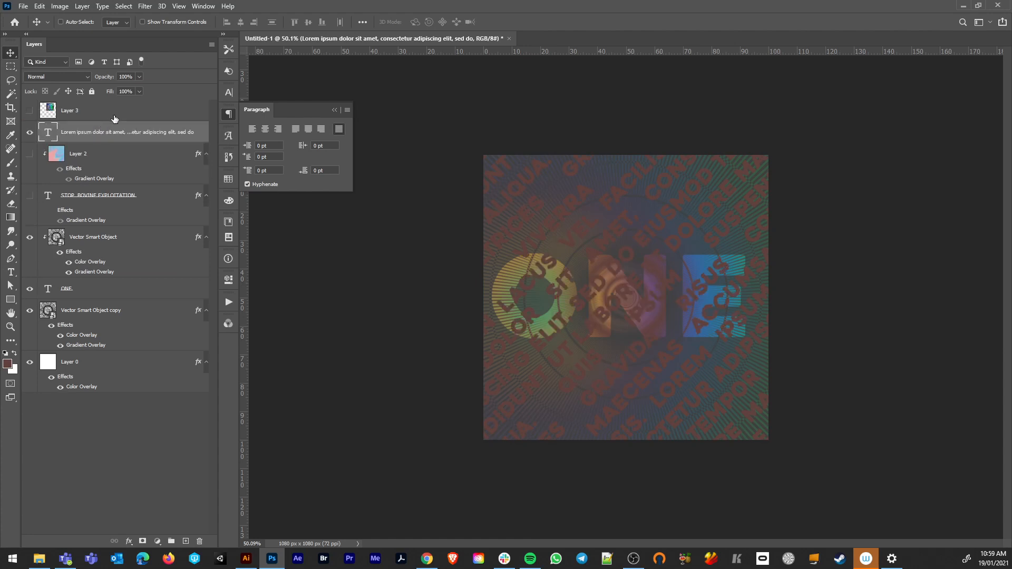
{"action": "left_click", "coordinate": [29, 110]}
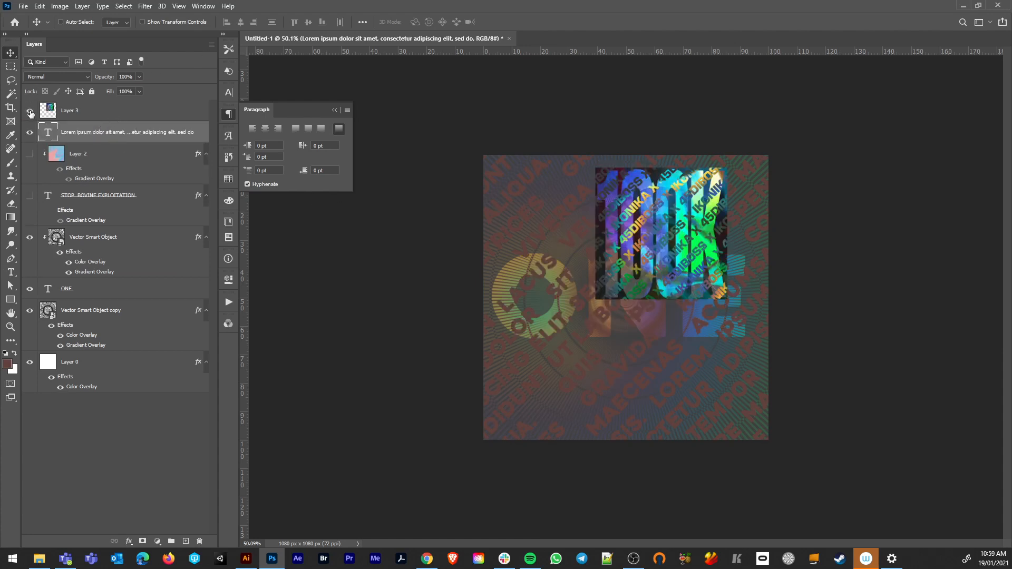
{"action": "left_click", "coordinate": [29, 111]}
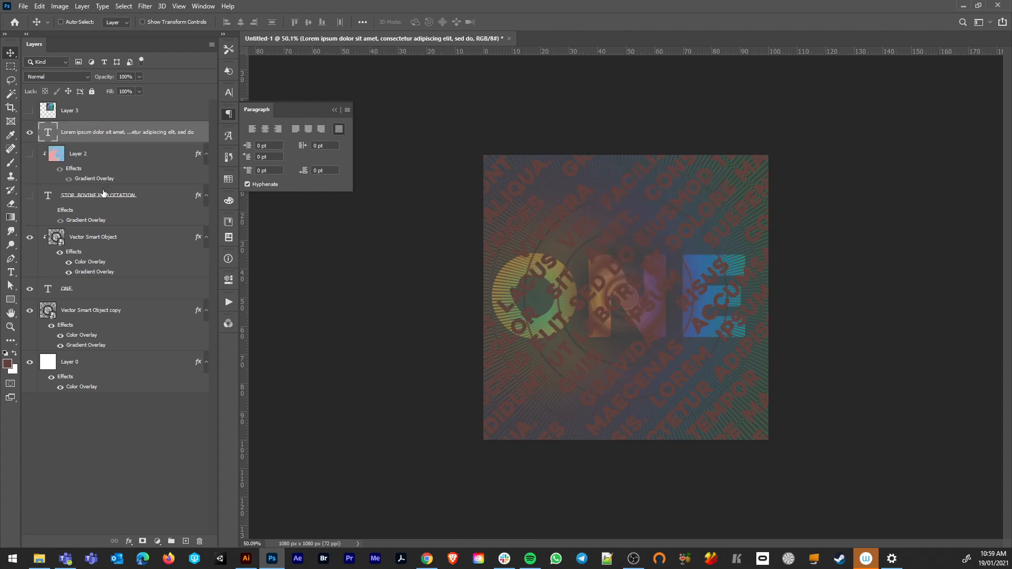
{"action": "left_click_drag", "start_coordinate": [92, 271], "coordinate": [84, 141]}
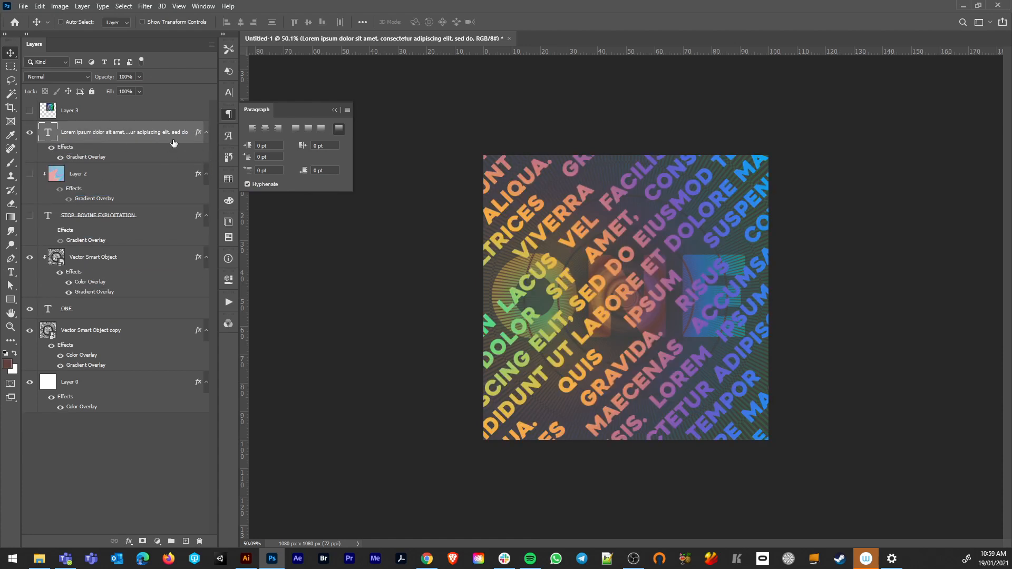
Step: Try the lorem ipsum layer at 37% opacity against the reference image, and return its opacity to 100%
{"action": "left_click", "coordinate": [139, 77]}
{"action": "left_click_drag", "start_coordinate": [119, 87], "coordinate": [110, 88]}
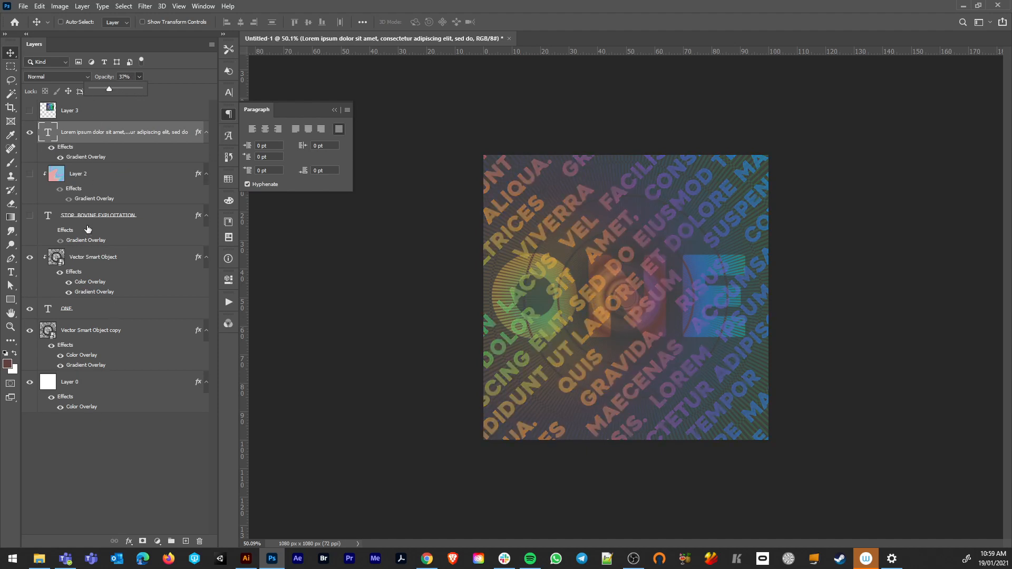
{"action": "left_click", "coordinate": [30, 112]}
{"action": "left_click", "coordinate": [30, 112]}
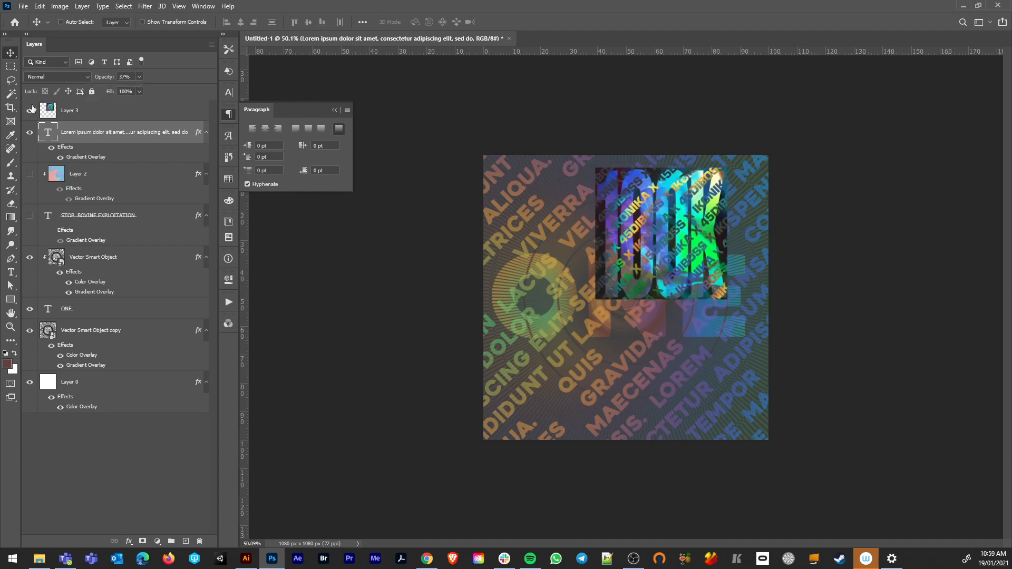
{"action": "left_click", "coordinate": [31, 108]}
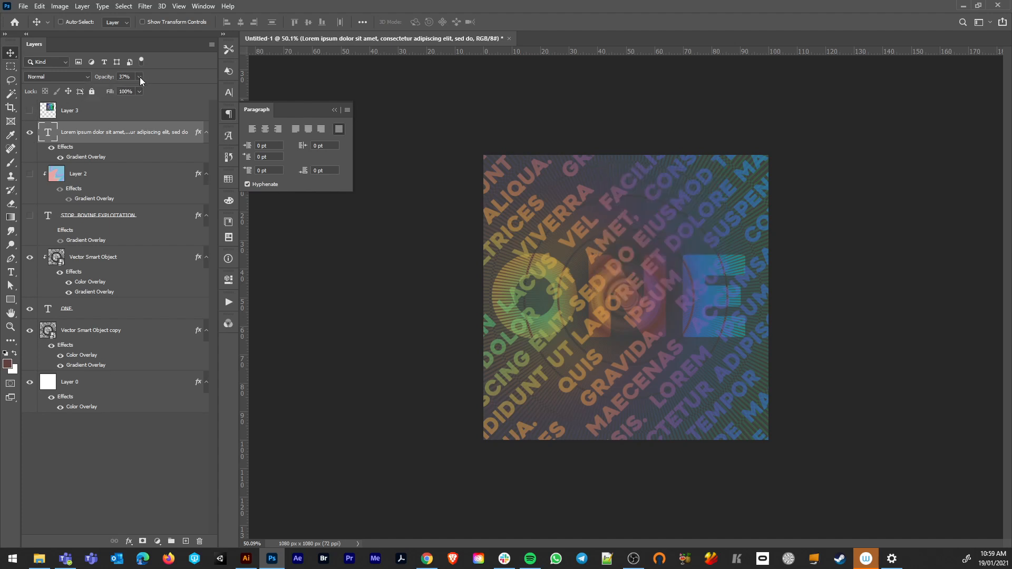
{"action": "left_click", "coordinate": [140, 77]}
{"action": "left_click_drag", "start_coordinate": [140, 90], "coordinate": [270, 87]}
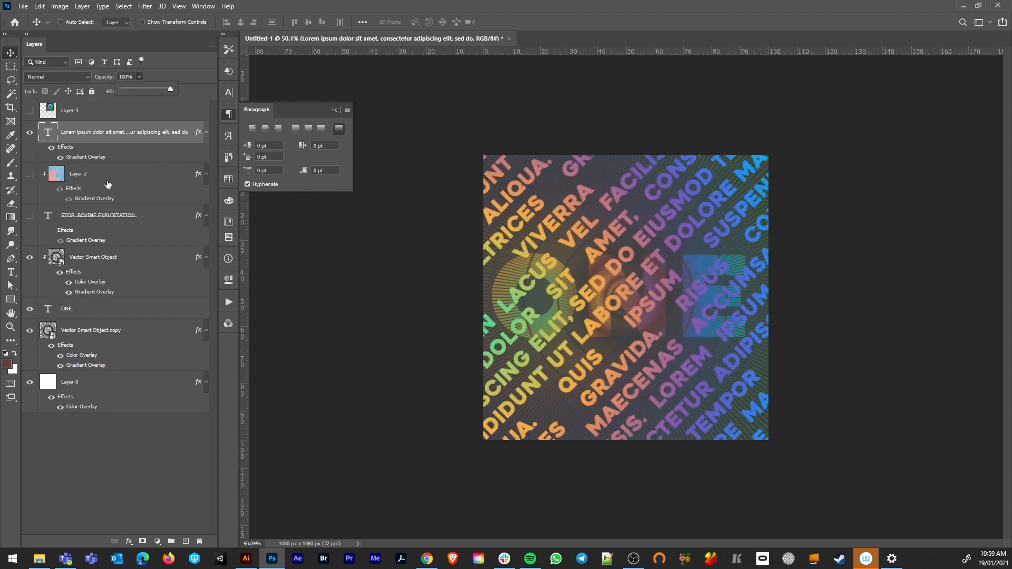
Step: Toggle the reference image and the clipped Vector Smart Object to compare them with the design, and inspect the ONE lettering up close
{"action": "left_click", "coordinate": [30, 113]}
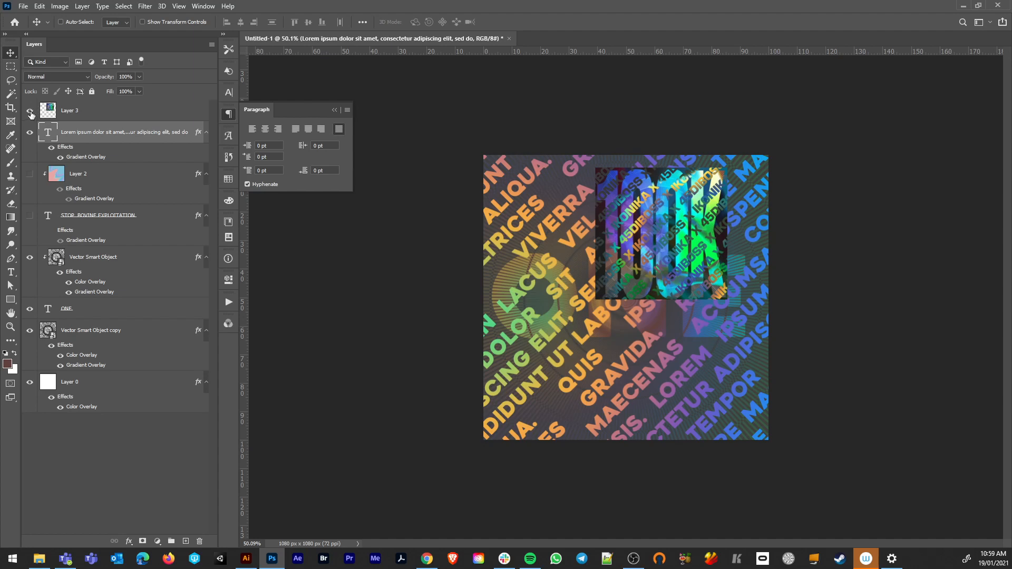
{"action": "left_click", "coordinate": [30, 113]}
{"action": "left_click", "coordinate": [156, 266]}
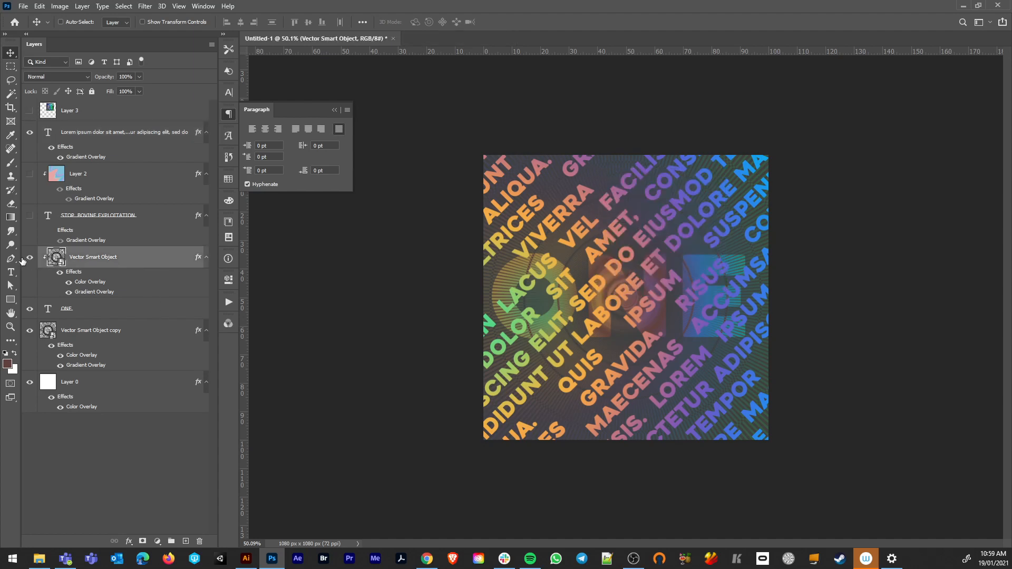
{"action": "left_click", "coordinate": [30, 257]}
{"action": "left_click", "coordinate": [30, 258]}
{"action": "scroll", "coordinate": [625, 324], "scroll_direction": "up", "scroll_amount": 5}
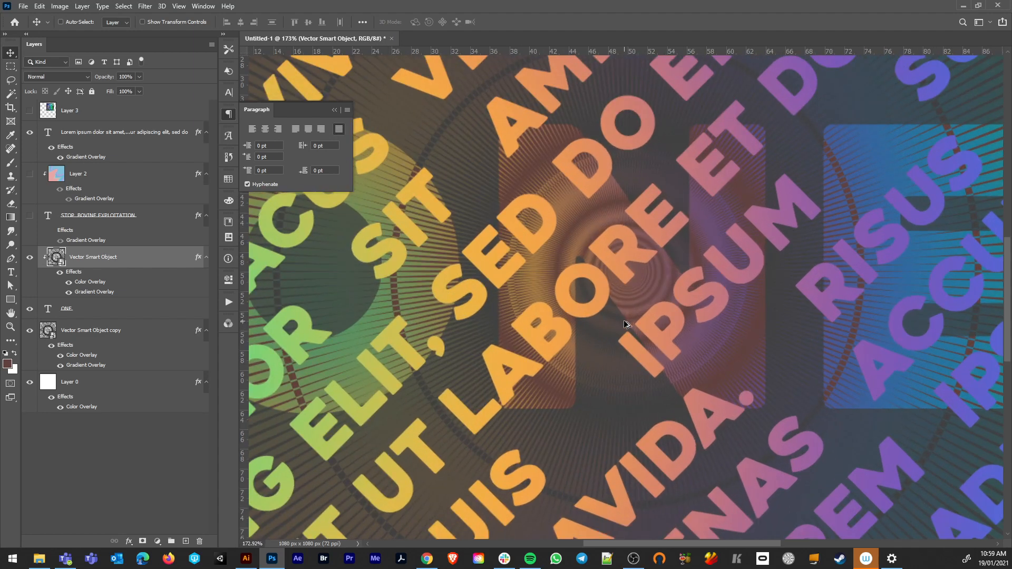
{"action": "scroll", "coordinate": [591, 324], "scroll_direction": "down", "scroll_amount": 4}
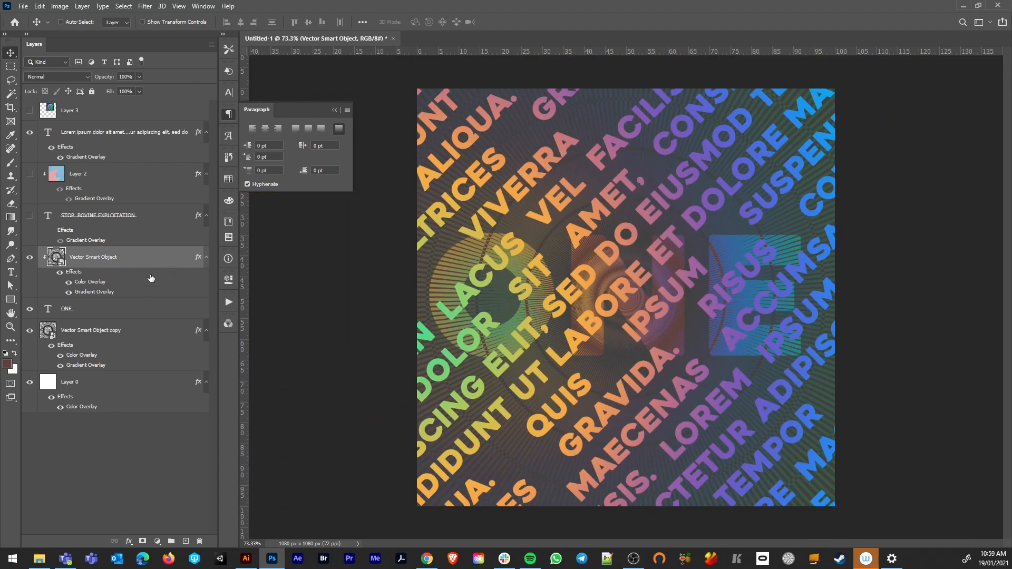
Step: Apply a Gaussian Blur smart filter to the Vector Smart Object clipped to the ONE text
{"action": "left_click", "coordinate": [145, 7]}
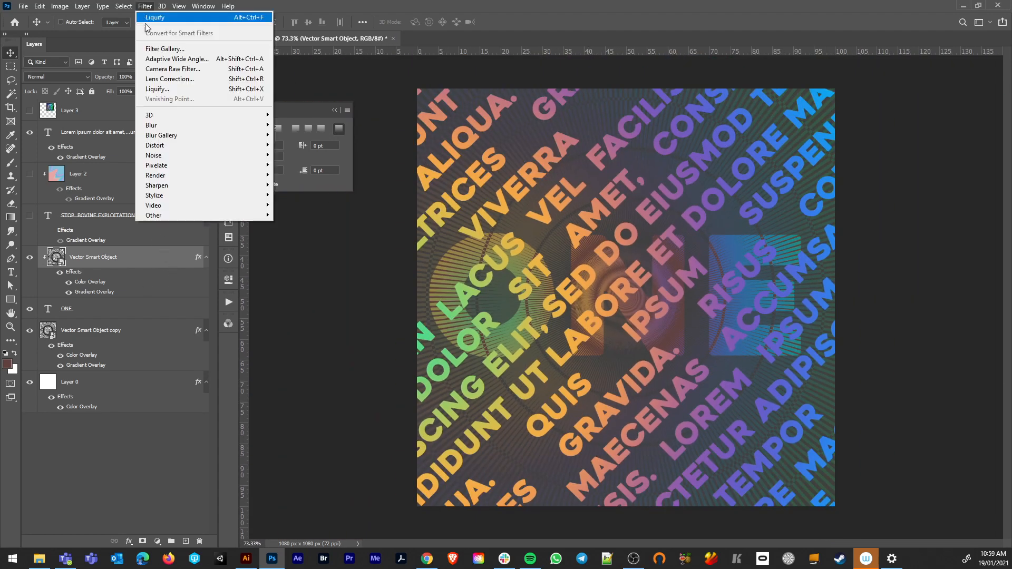
{"action": "mouse_move", "coordinate": [173, 128]}
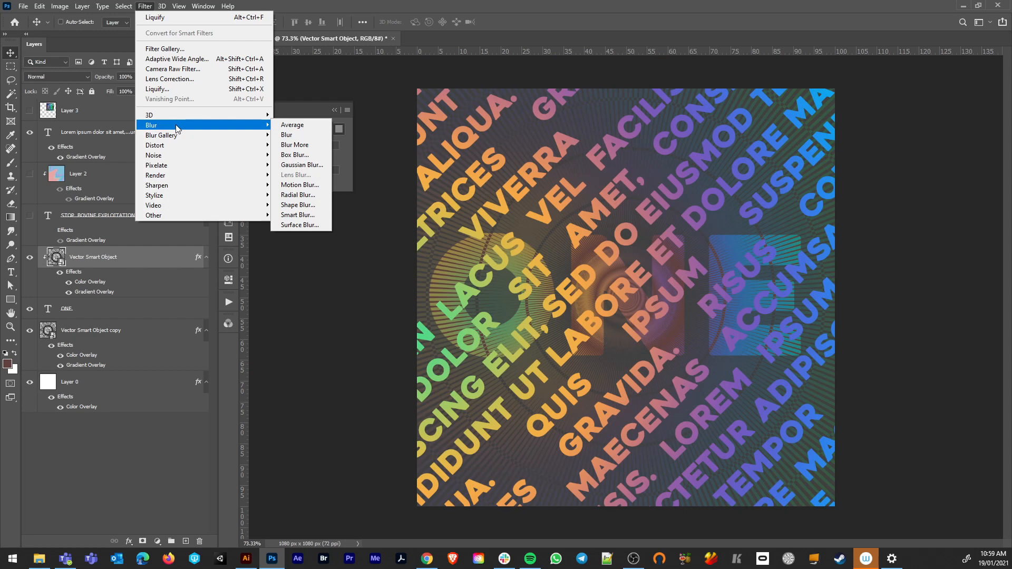
{"action": "left_click", "coordinate": [300, 165]}
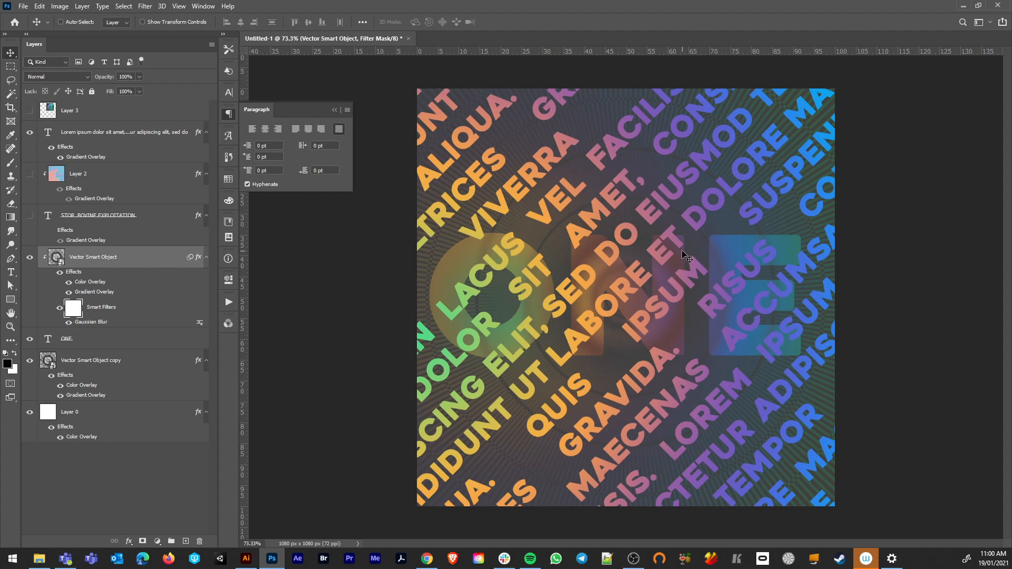
Step: Paint the Gaussian Blur filter mask black with a large soft brush and restore parts with a smaller white brush, varying the blur across ONE
{"action": "key", "text": "b"}
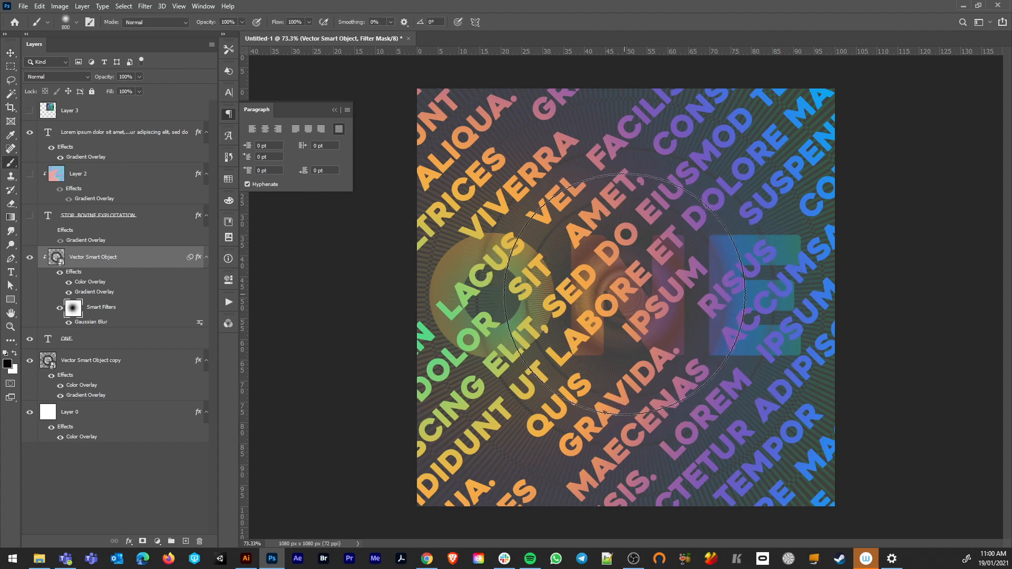
{"action": "mouse_move", "coordinate": [446, 300]}
{"action": "left_mouse_down"}
{"action": "mouse_move", "coordinate": [447, 340]}
{"action": "mouse_move", "coordinate": [485, 414]}
{"action": "mouse_move", "coordinate": [442, 308]}
{"action": "left_mouse_up"}
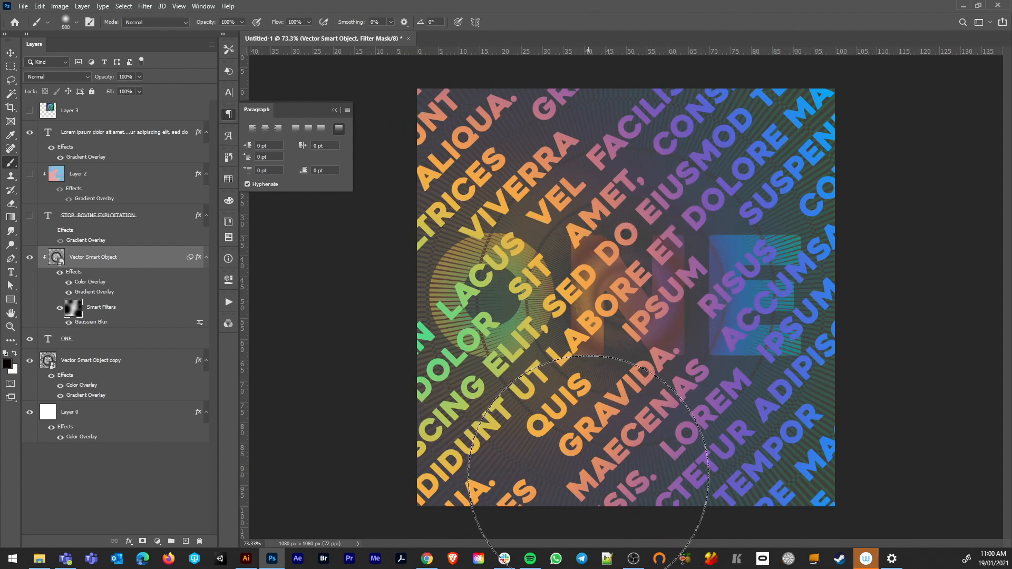
{"action": "key", "text": "x"}
{"action": "key", "text": "bracketleft"}
{"action": "key", "text": "bracketleft"}
{"action": "key", "text": "bracketleft"}
{"action": "key", "text": "bracketleft"}
{"action": "key", "text": "bracketleft"}
{"action": "key", "text": "bracketleft"}
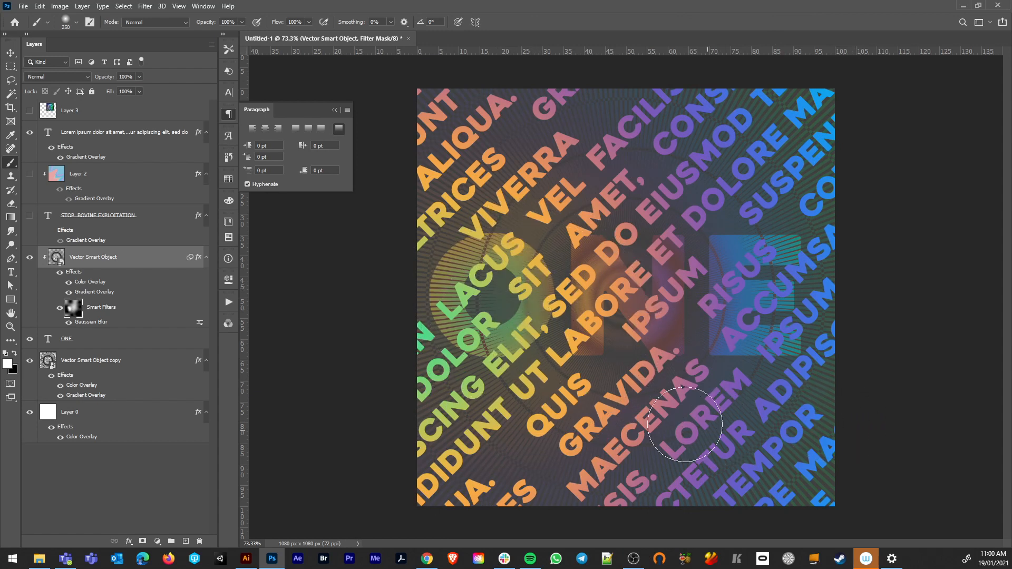
Step: Toggle the blurred Vector Smart Object and the reference image to compare the partially blurred ONE lettering
{"action": "left_click", "coordinate": [30, 258]}
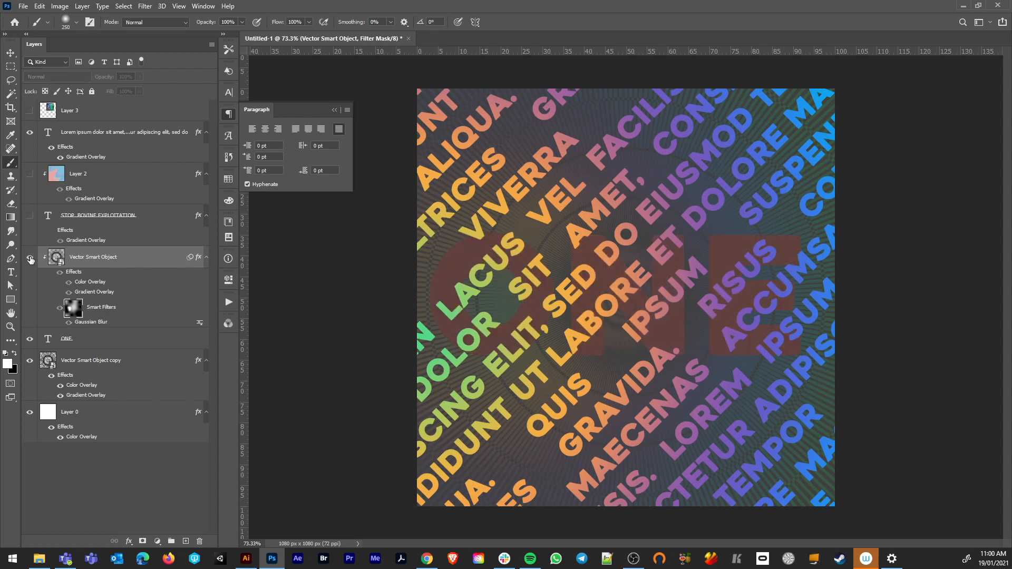
{"action": "left_click", "coordinate": [29, 257]}
{"action": "left_click", "coordinate": [30, 111]}
{"action": "left_click", "coordinate": [30, 112]}
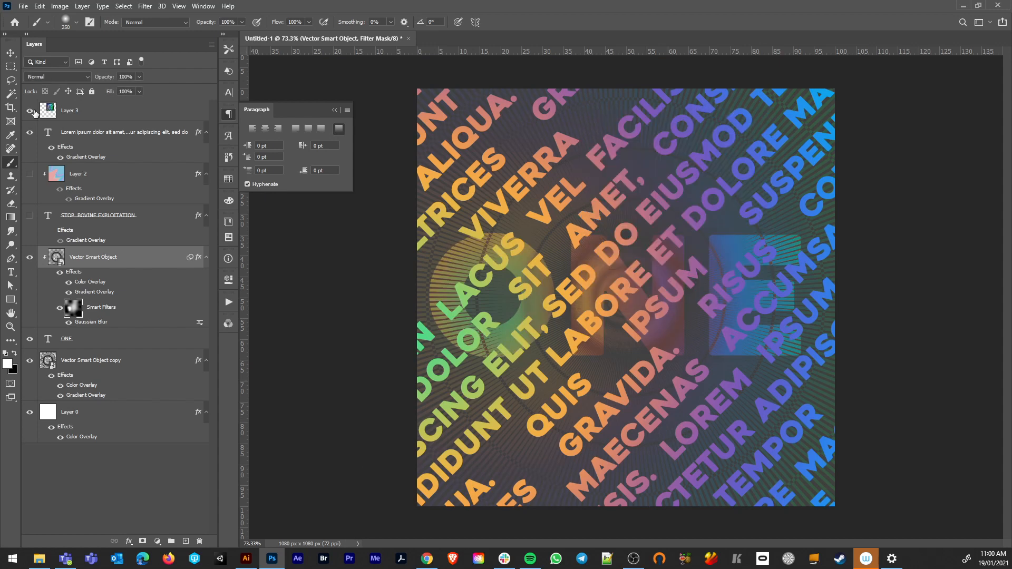
Step: Show the reference image and set Layer 0's Color Overlay to the dark grey 1d1d1d sampled from it
{"action": "left_click", "coordinate": [30, 111]}
{"action": "left_click", "coordinate": [139, 419]}
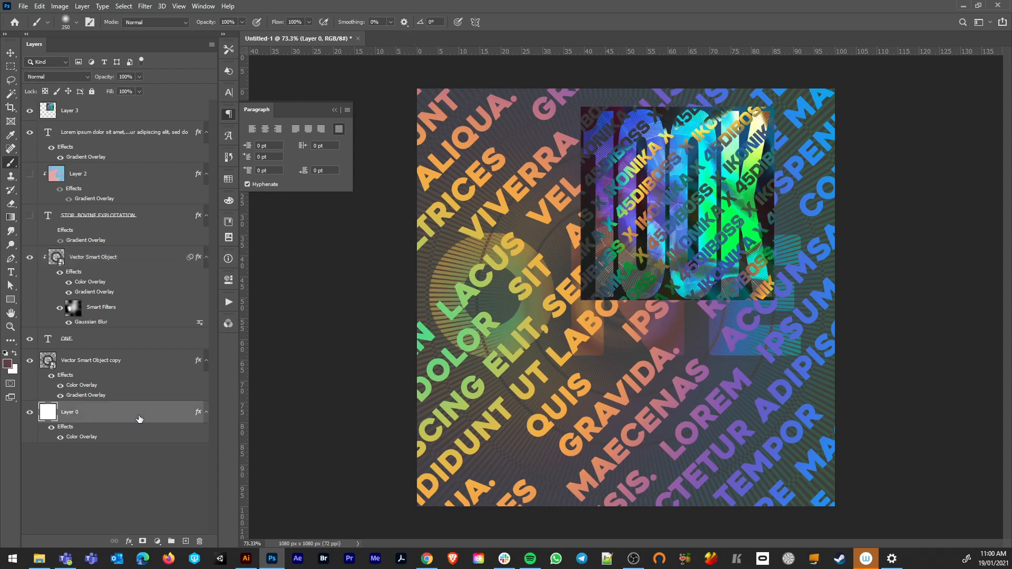
{"action": "double_click", "coordinate": [138, 418]}
{"action": "left_click", "coordinate": [90, 381]}
{"action": "left_click", "coordinate": [306, 279]}
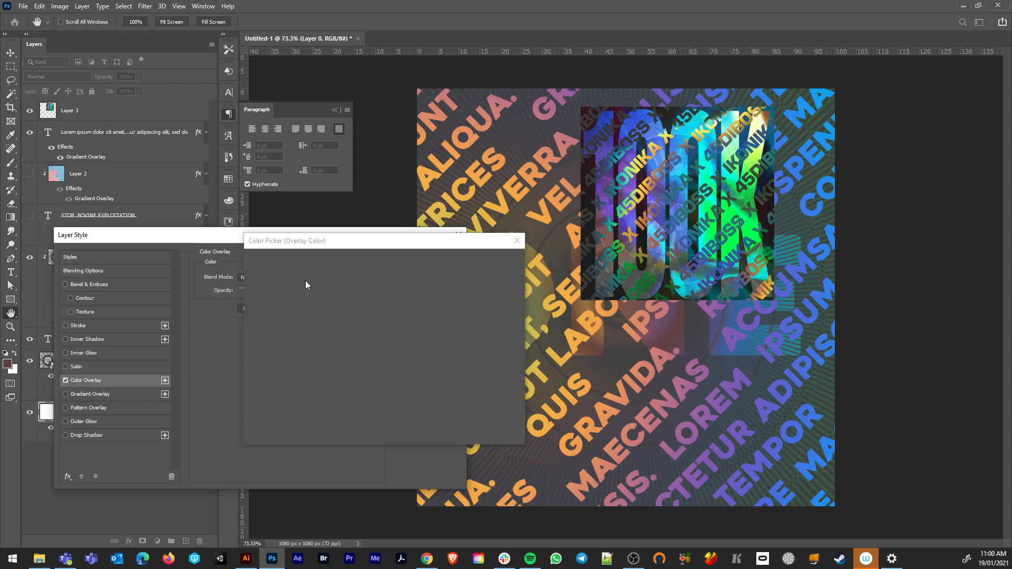
{"action": "left_click", "coordinate": [586, 294]}
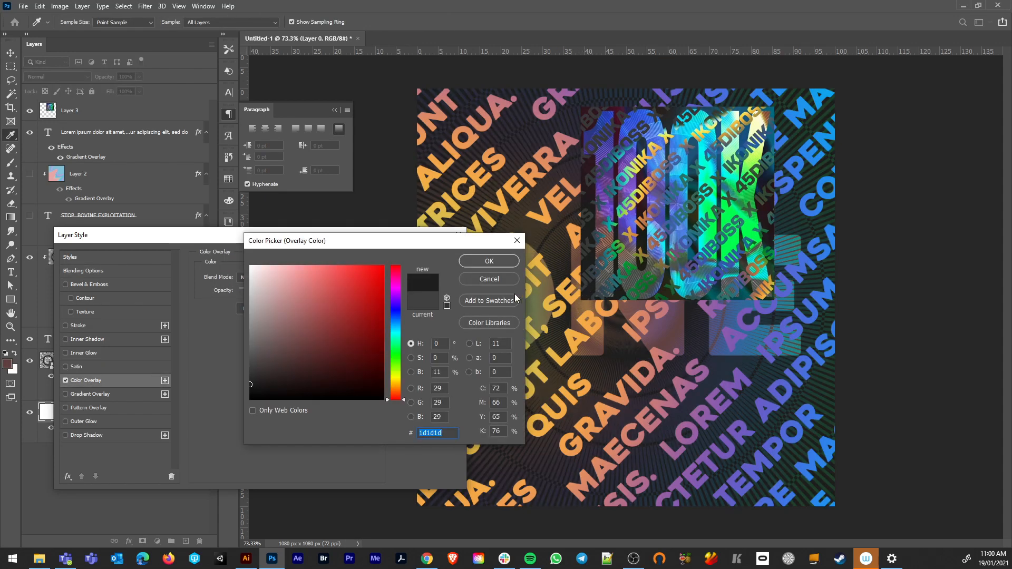
{"action": "left_click", "coordinate": [489, 261]}
{"action": "left_click", "coordinate": [448, 263]}
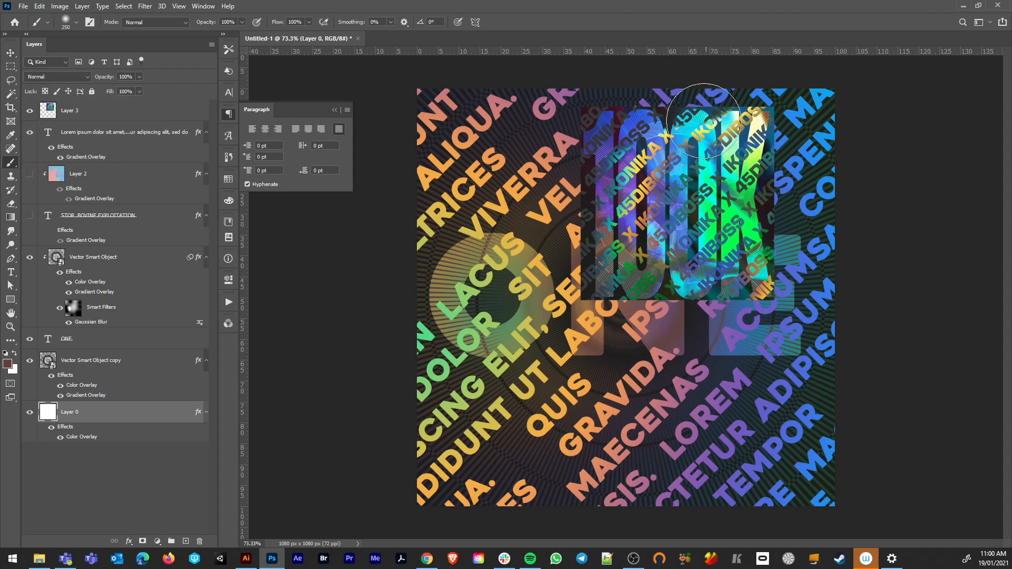
Step: Replace Layer 0's Color Overlay effect with a Gradient Overlay
{"action": "double_click", "coordinate": [160, 418]}
{"action": "left_click", "coordinate": [441, 275]}
{"action": "double_click", "coordinate": [128, 415]}
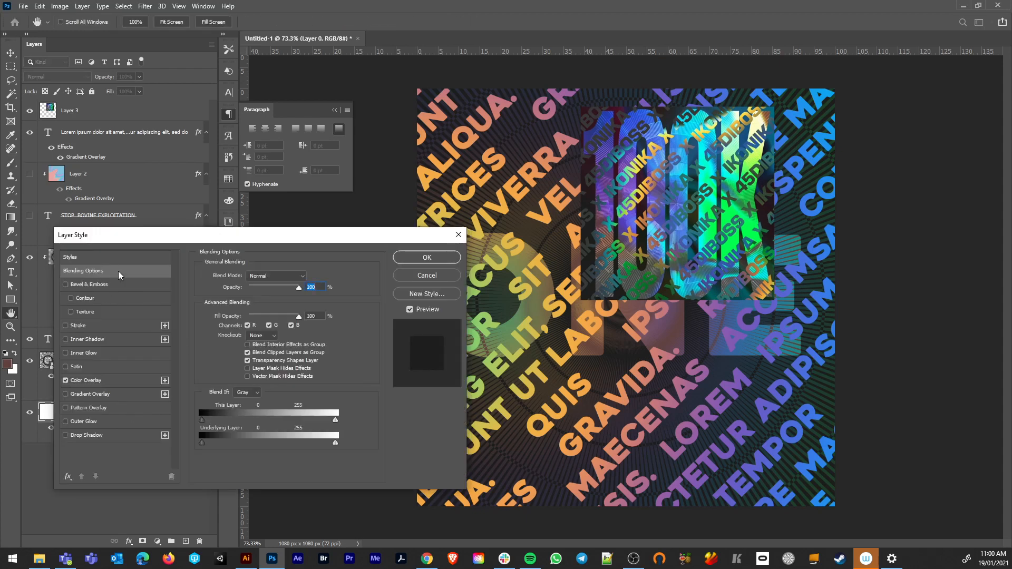
{"action": "left_click", "coordinate": [91, 393]}
{"action": "left_click", "coordinate": [66, 380]}
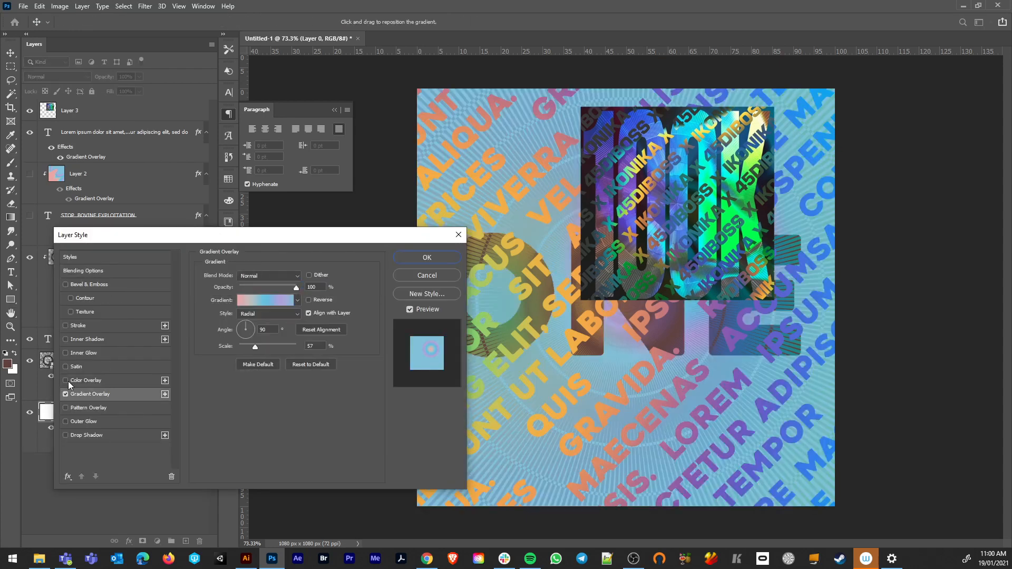
Step: Recolour the overlay gradient's 0% stop with a near-black and its 25% stop with the dark maroon 4a0e28, both sampled from the artwork
{"action": "left_click", "coordinate": [283, 300]}
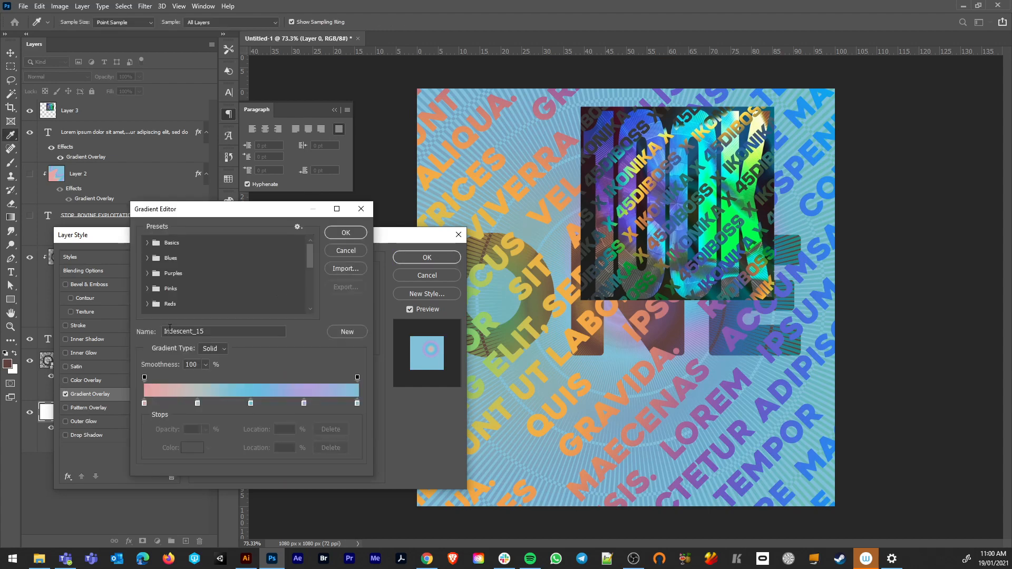
{"action": "left_click", "coordinate": [145, 403]}
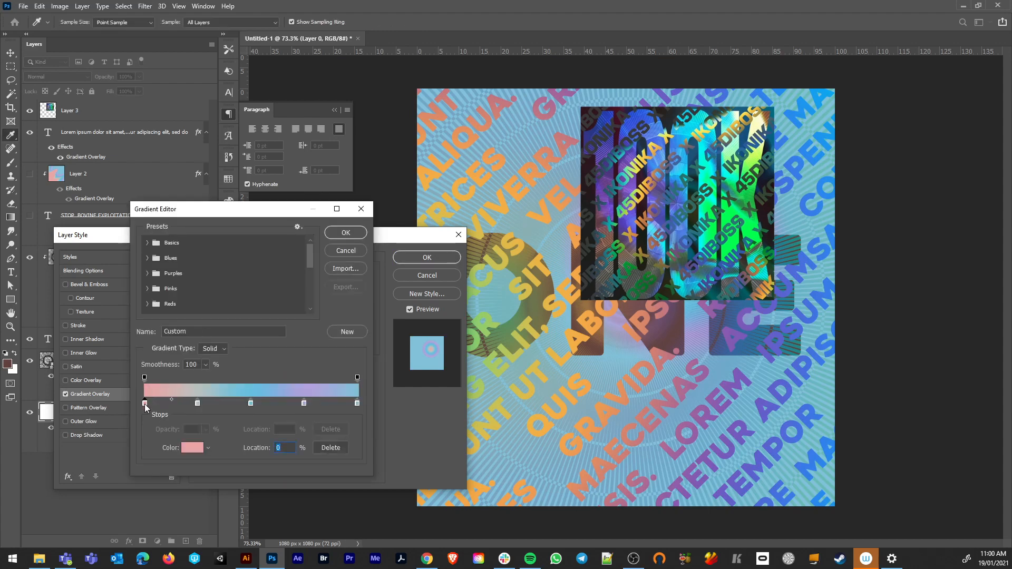
{"action": "left_click", "coordinate": [562, 294]}
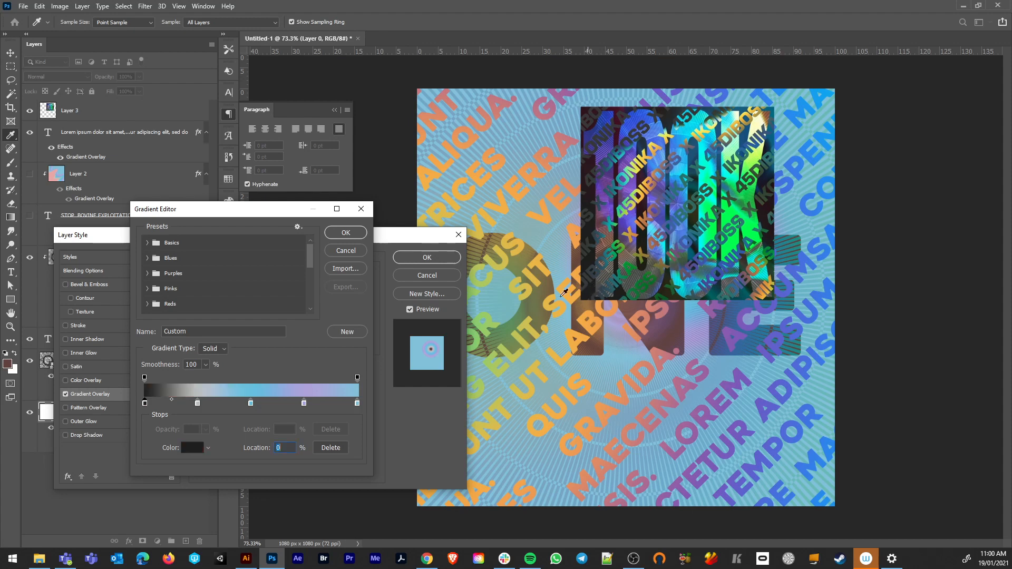
{"action": "double_click", "coordinate": [199, 402]}
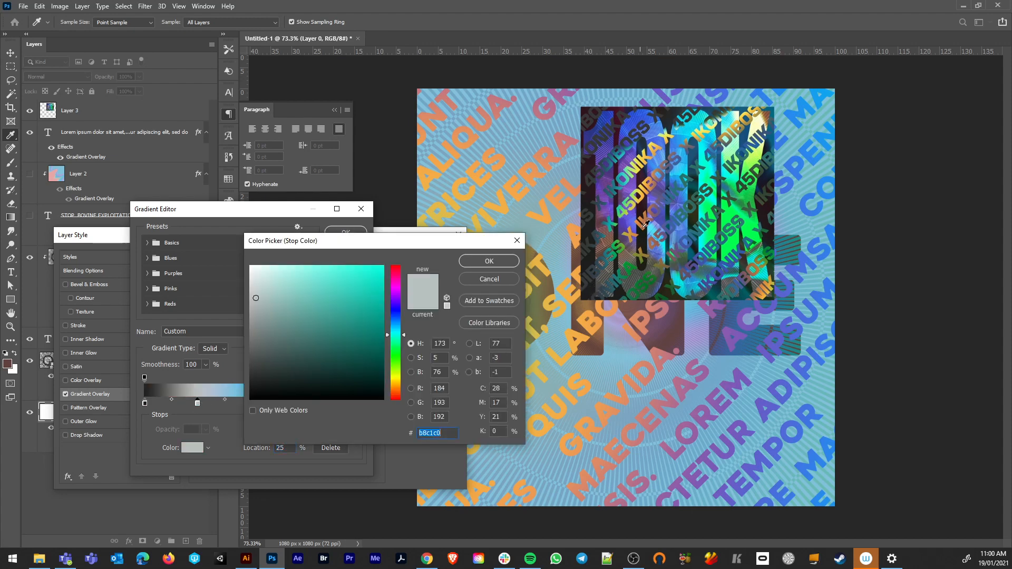
{"action": "left_click", "coordinate": [618, 113]}
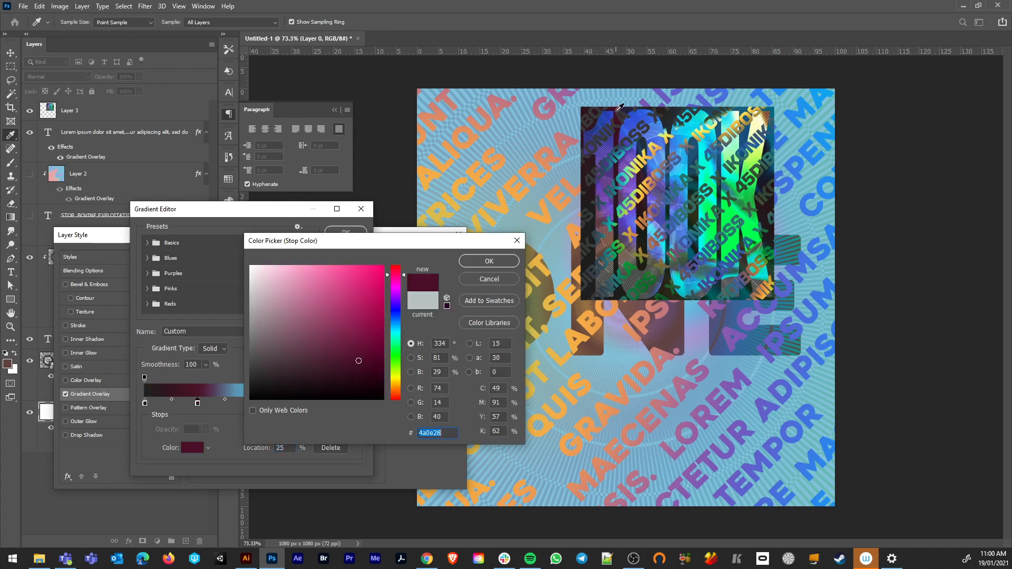
{"action": "left_click", "coordinate": [489, 262]}
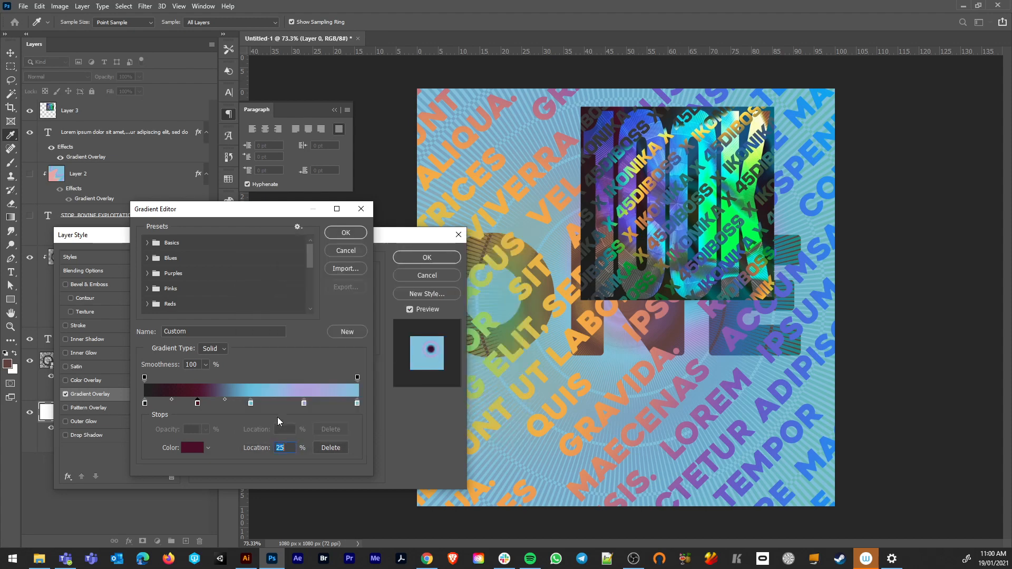
Step: Set the gradient's 50% stop to the dark slate 26292e and its 75% stop to the blue 164e7d, sampled from the reference image
{"action": "double_click", "coordinate": [252, 404]}
{"action": "left_click", "coordinate": [635, 144]}
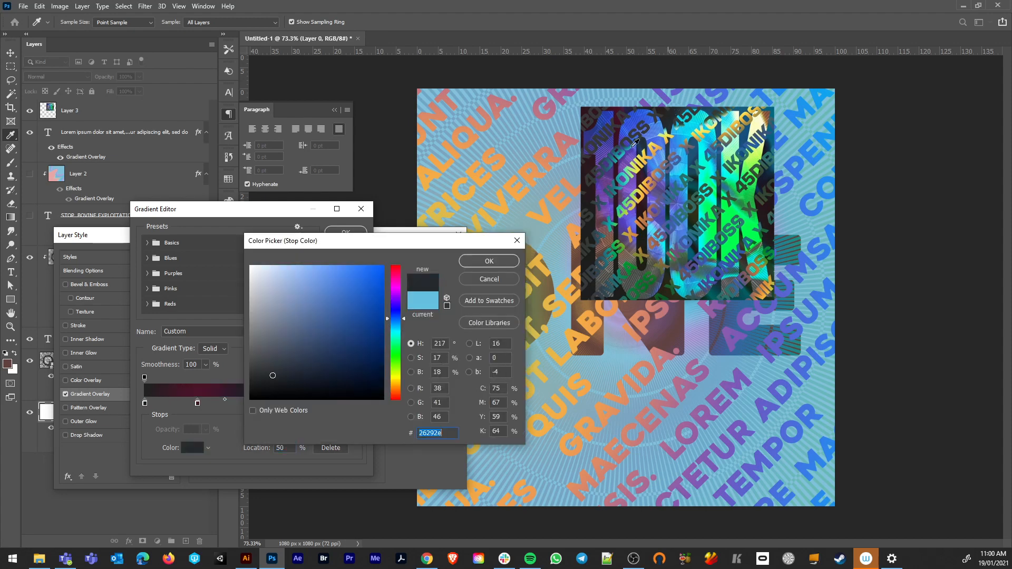
{"action": "left_click", "coordinate": [481, 262]}
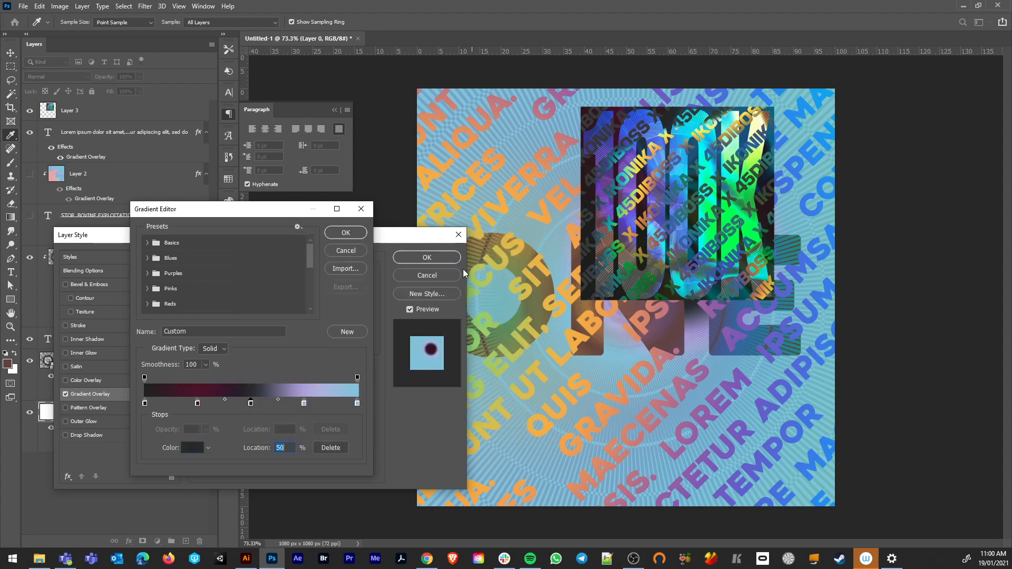
{"action": "double_click", "coordinate": [304, 404]}
{"action": "left_click", "coordinate": [745, 139]}
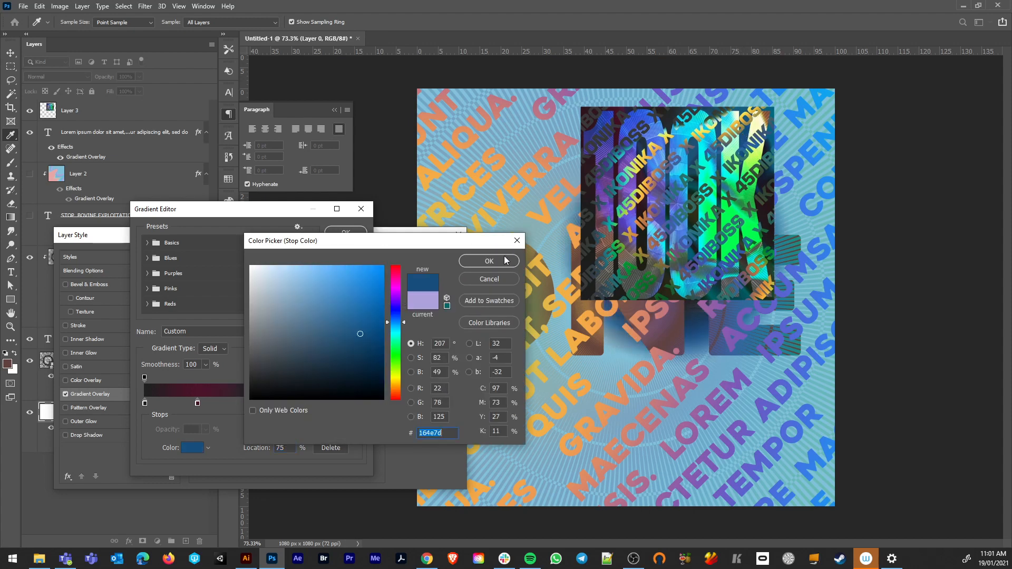
{"action": "left_click", "coordinate": [481, 262]}
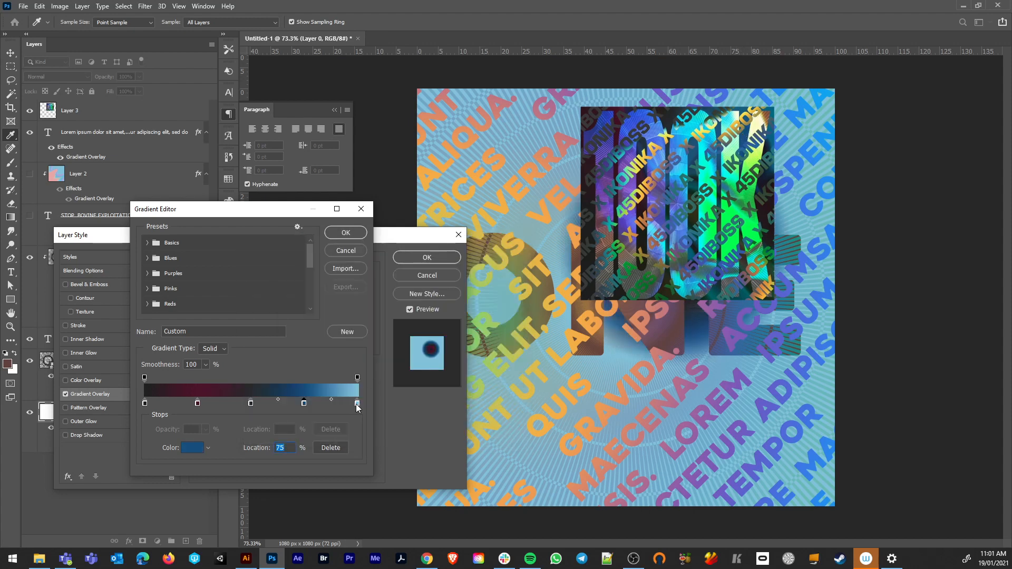
Step: Set the gradient's 100% stop to the dark teal 025b61 sampled from the reference image and accept the edited gradient
{"action": "double_click", "coordinate": [357, 404]}
{"action": "left_click", "coordinate": [747, 292]}
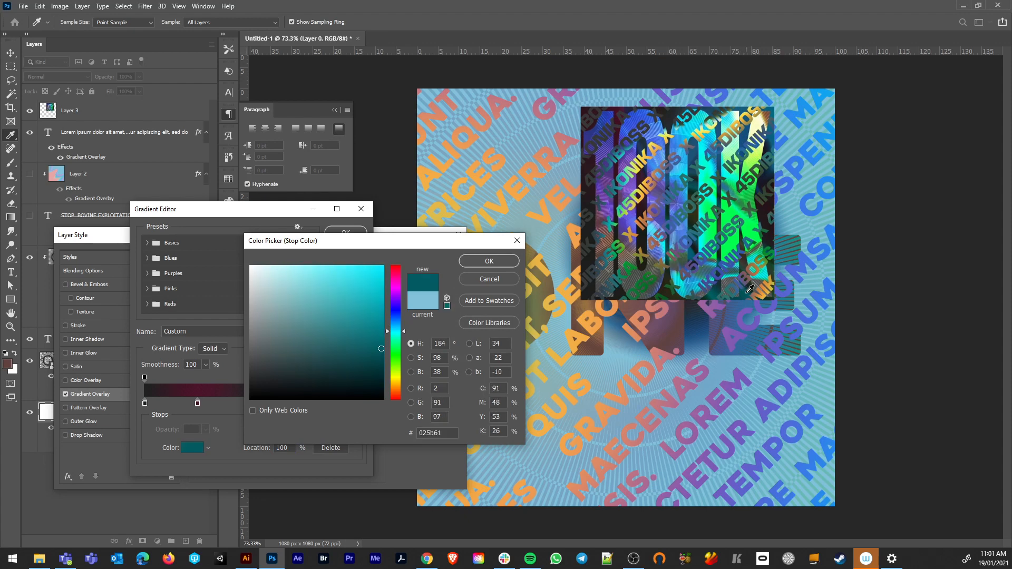
{"action": "left_click", "coordinate": [508, 265]}
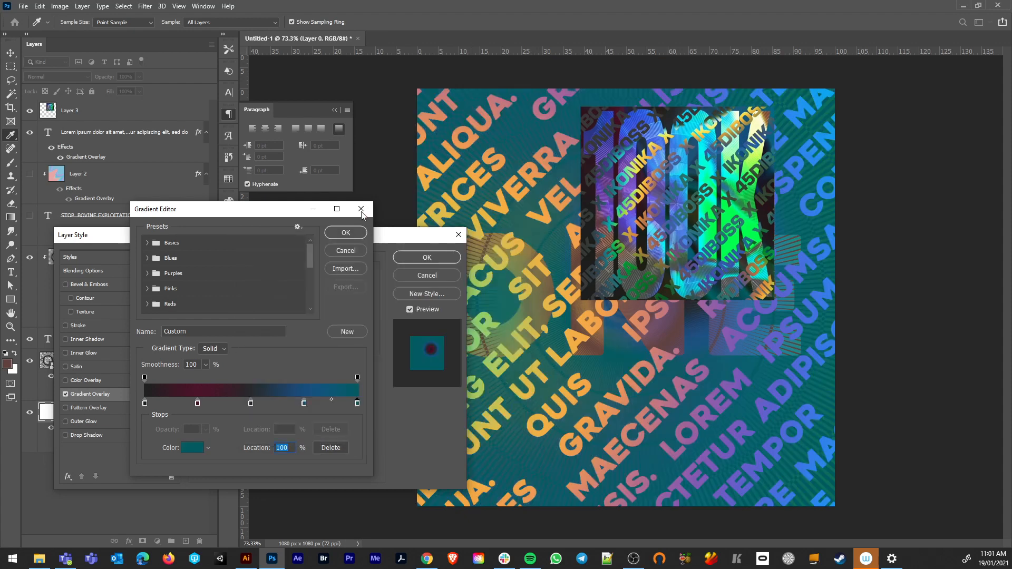
{"action": "left_click", "coordinate": [347, 234]}
Step: Reverse the radial Gradient Overlay, scale it to 99%, and reposition its centre towards the canvas's upper-right corner
{"action": "left_click", "coordinate": [260, 315]}
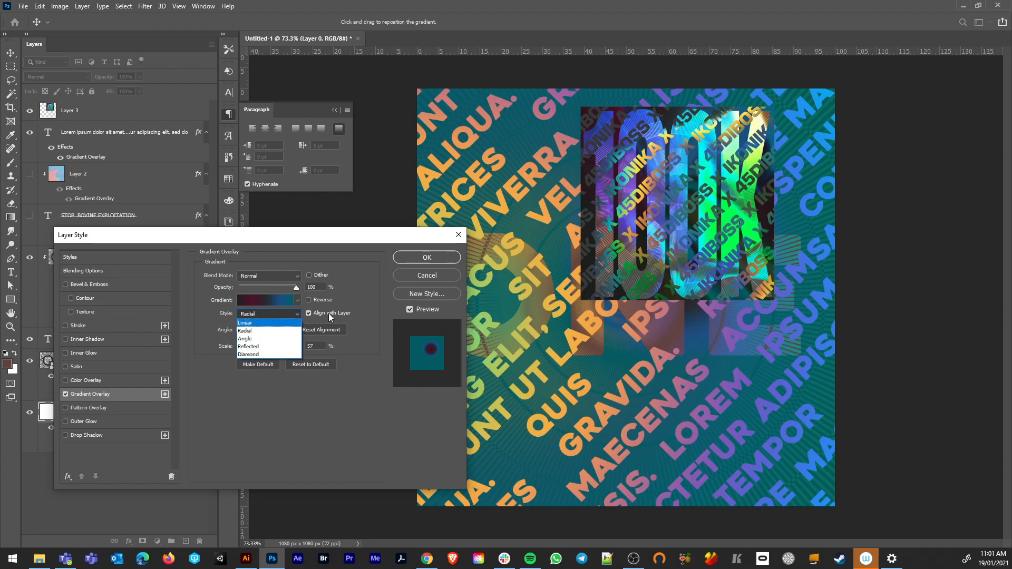
{"action": "left_click", "coordinate": [310, 305]}
{"action": "left_click", "coordinate": [308, 300]}
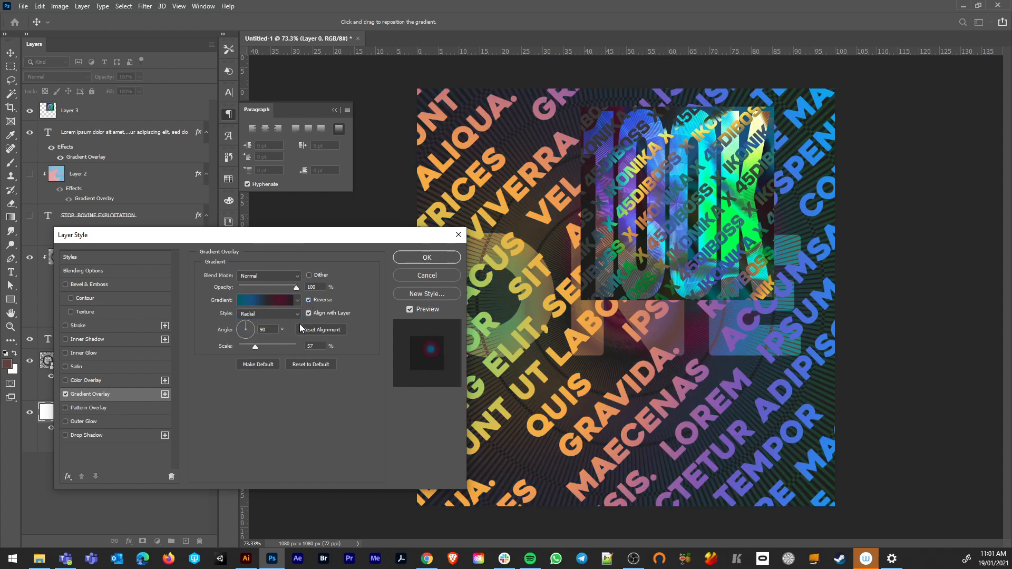
{"action": "left_click_drag", "start_coordinate": [255, 349], "coordinate": [274, 347]}
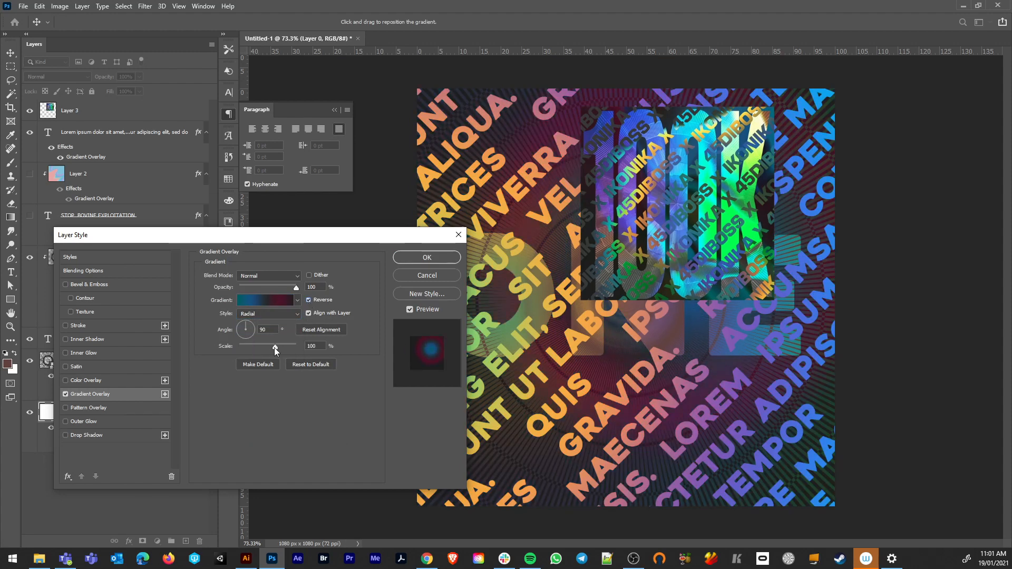
{"action": "left_click_drag", "start_coordinate": [734, 407], "coordinate": [802, 253]}
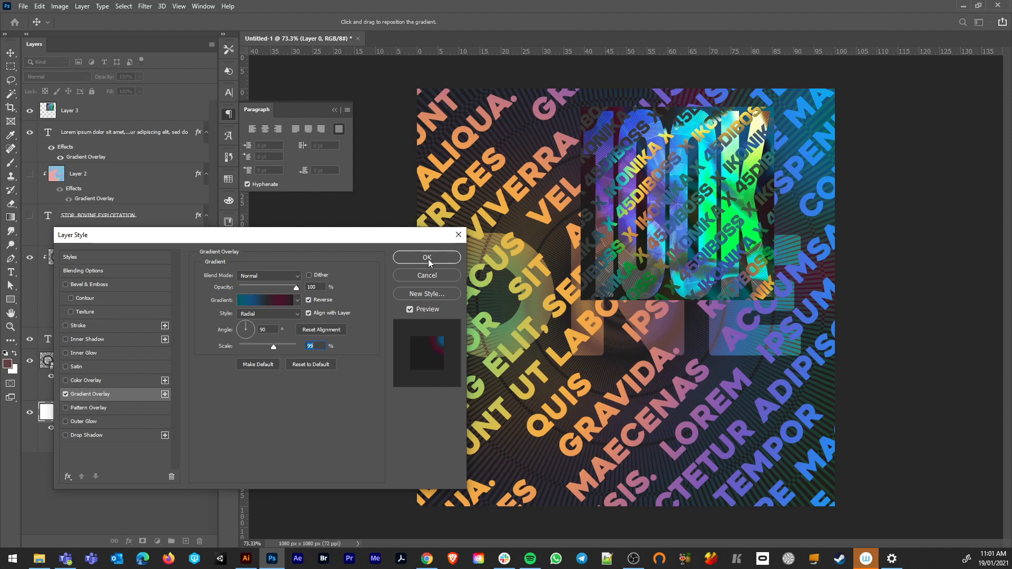
Step: Darken the background gradient's 25% stop to 1e030e, apply the layer style, and hide the reference image on Layer 3
{"action": "left_click", "coordinate": [267, 301]}
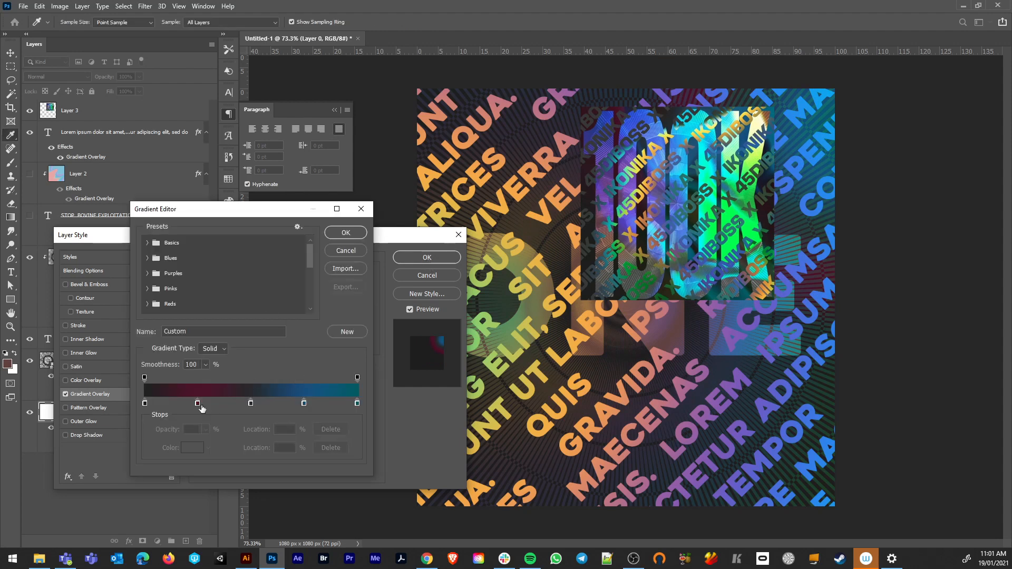
{"action": "left_click", "coordinate": [198, 404]}
{"action": "double_click", "coordinate": [197, 404]}
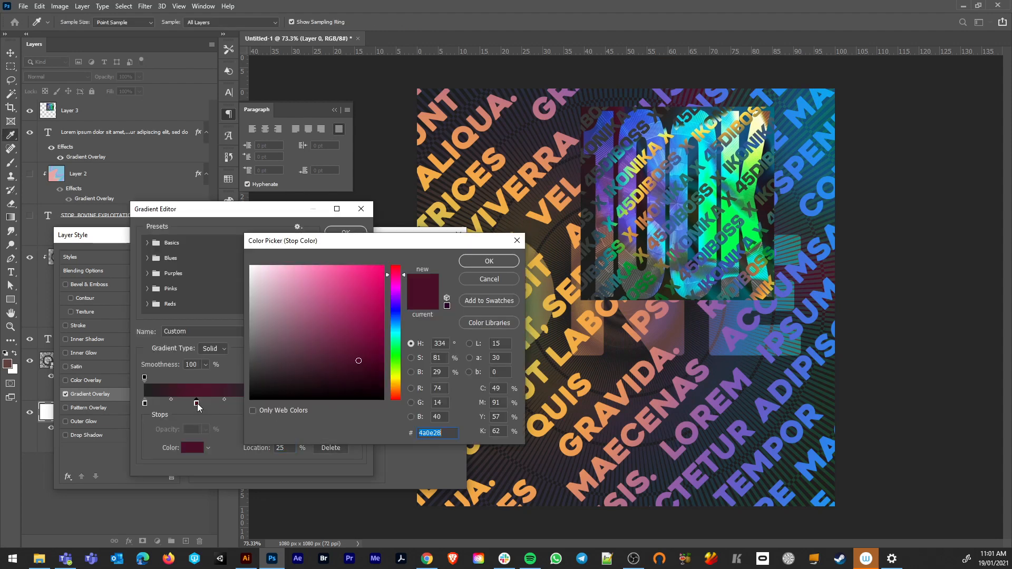
{"action": "left_click_drag", "start_coordinate": [339, 350], "coordinate": [372, 384]}
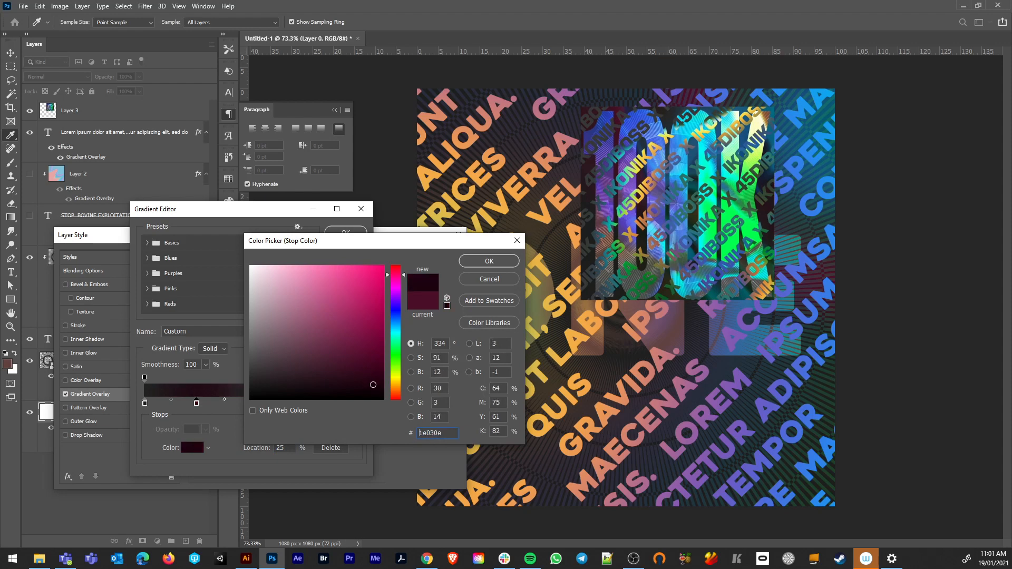
{"action": "left_click", "coordinate": [517, 240]}
{"action": "left_click", "coordinate": [363, 233]}
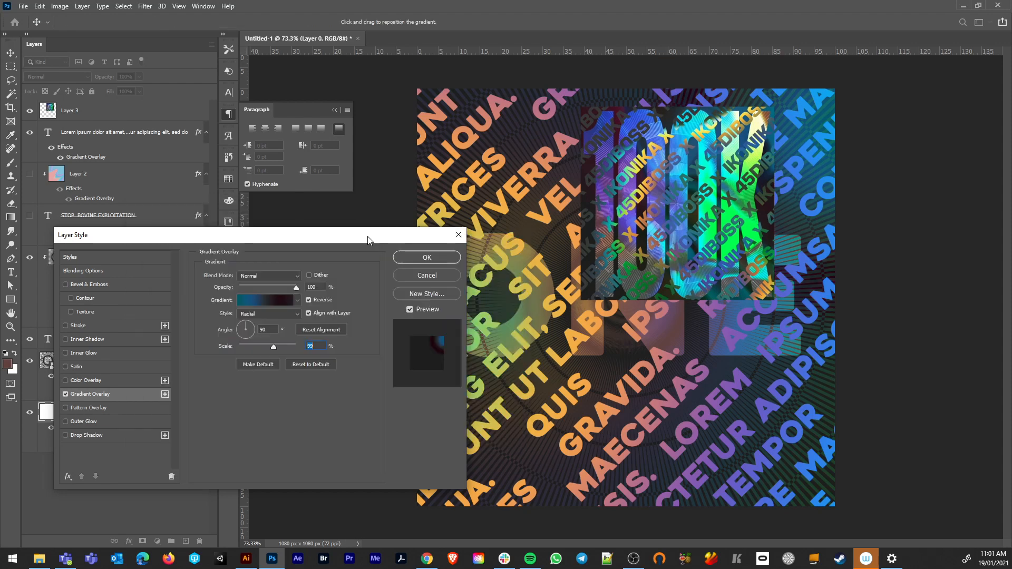
{"action": "left_click", "coordinate": [412, 258]}
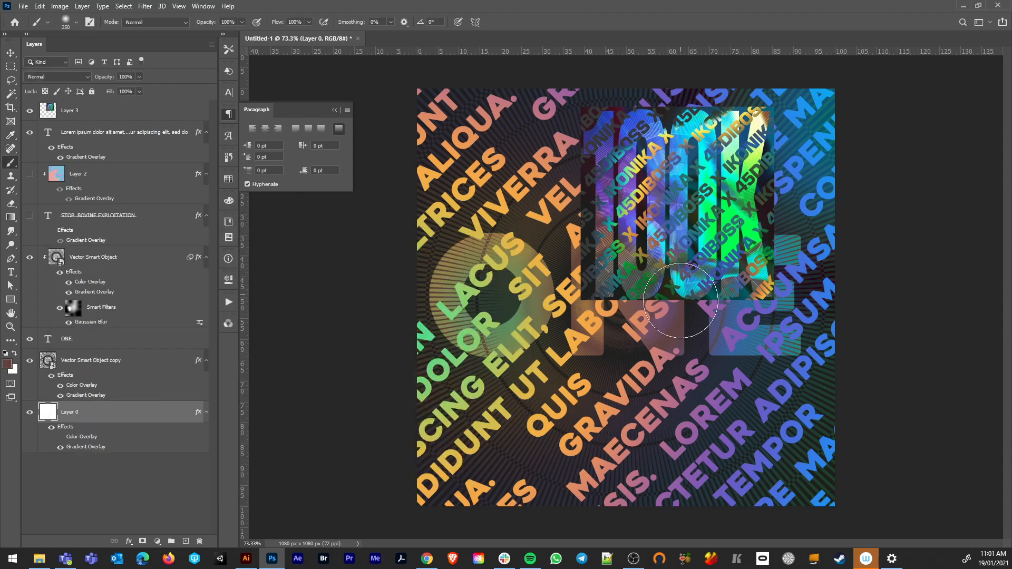
{"action": "left_click", "coordinate": [30, 110]}
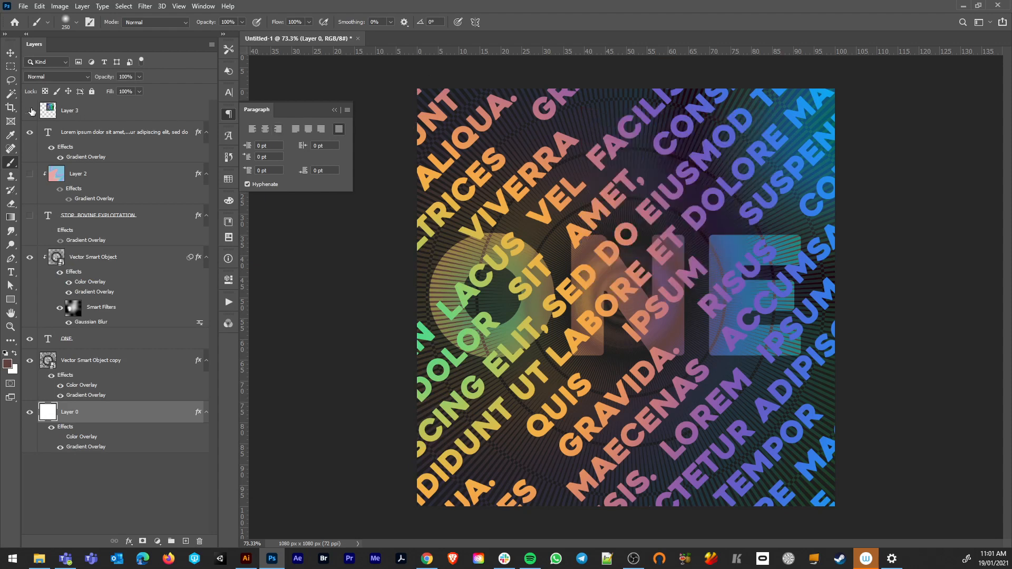